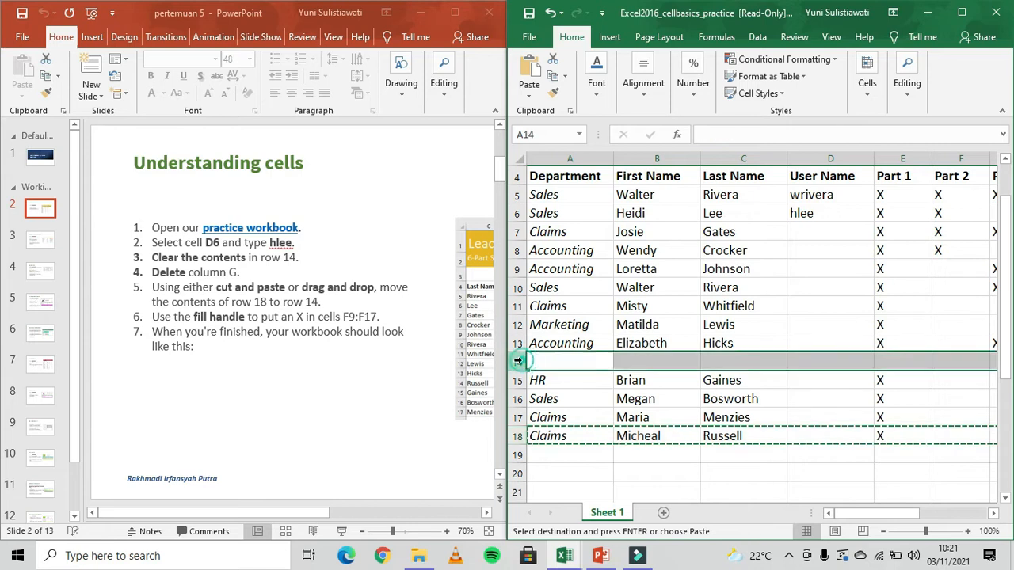
- Paste the cut row 18 into row 14, and fill the X in F8 down through F17
{"action": "left_click", "coordinate": [533, 73]}
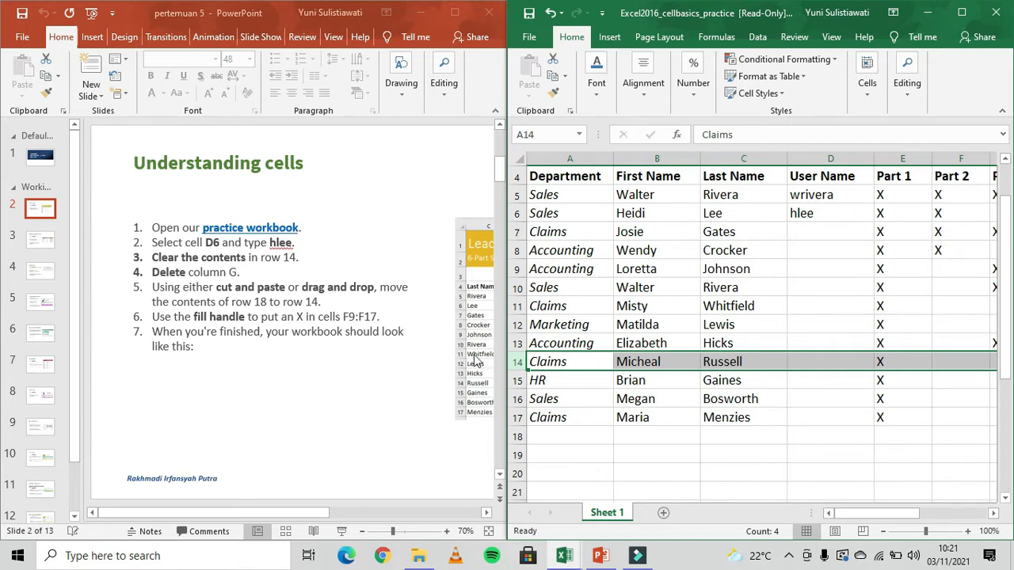
{"action": "left_click_drag", "start_coordinate": [885, 514], "coordinate": [895, 513]}
{"action": "left_click", "coordinate": [868, 256]}
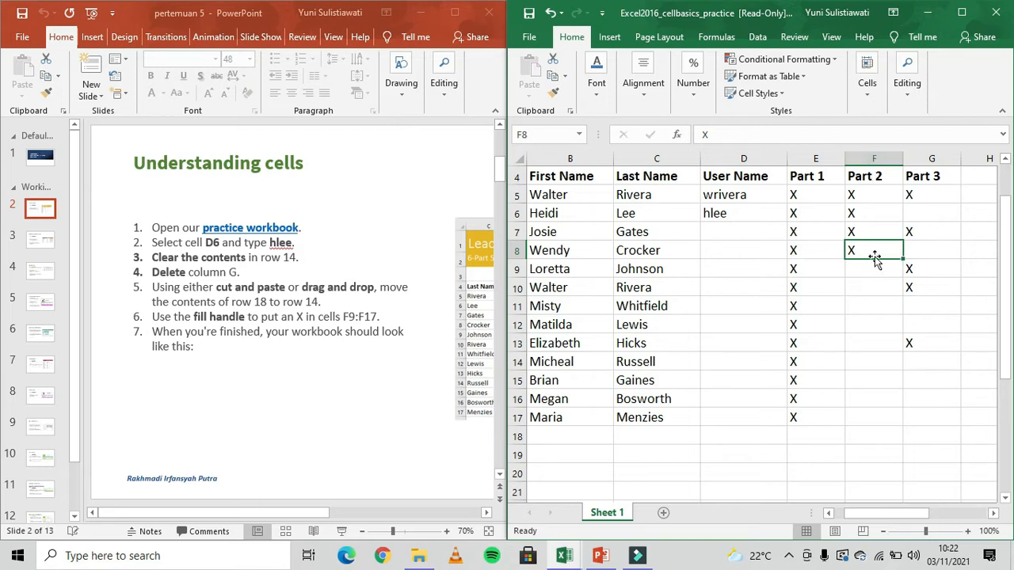
{"action": "left_click_drag", "start_coordinate": [901, 259], "coordinate": [879, 422]}
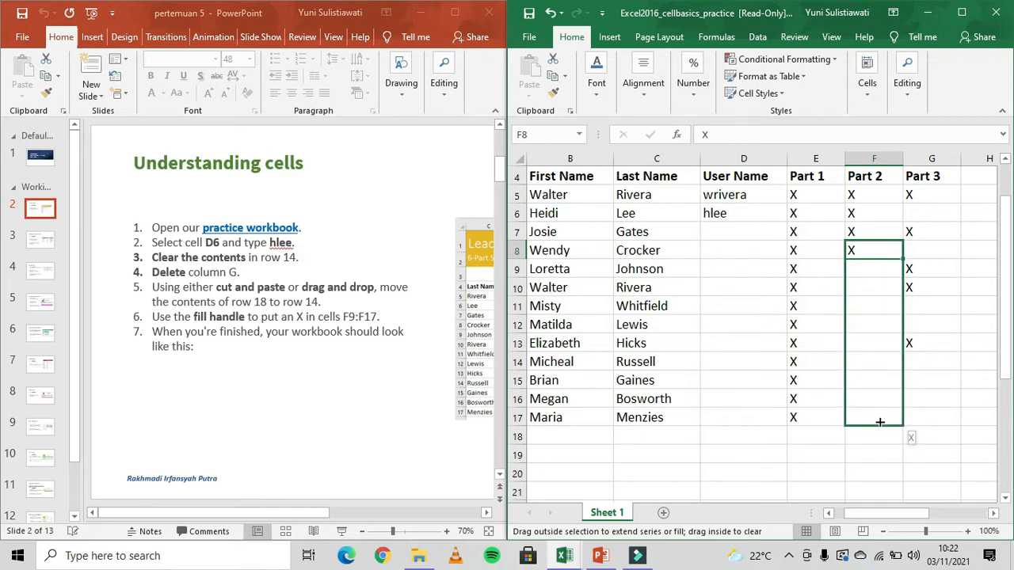
{"action": "left_click_drag", "start_coordinate": [879, 423], "coordinate": [878, 419]}
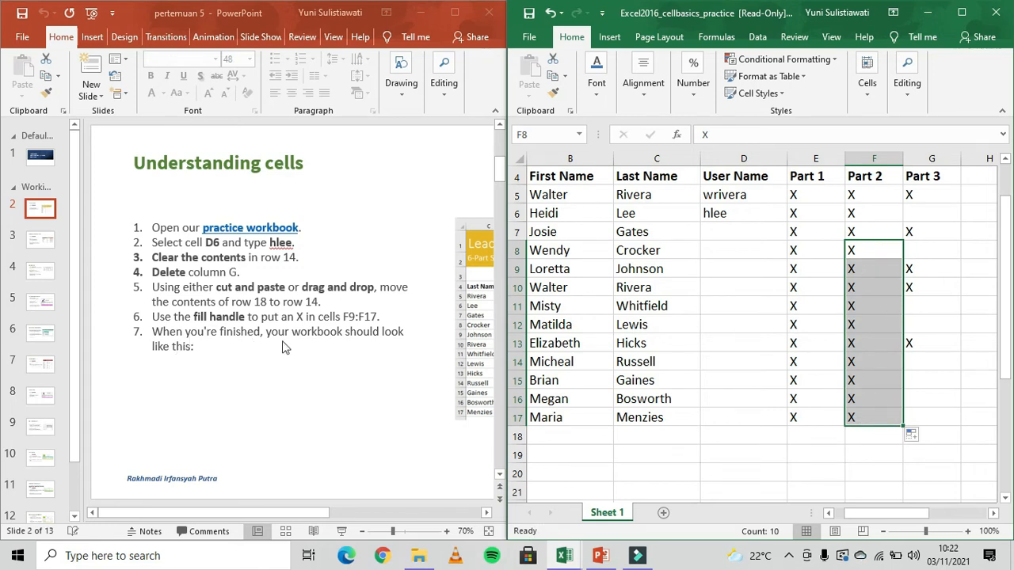
- Compare the completed Leadership Training worksheet with the reference picture on slide 2
{"action": "left_click", "coordinate": [276, 512]}
{"action": "left_click_drag", "start_coordinate": [319, 513], "coordinate": [453, 513]}
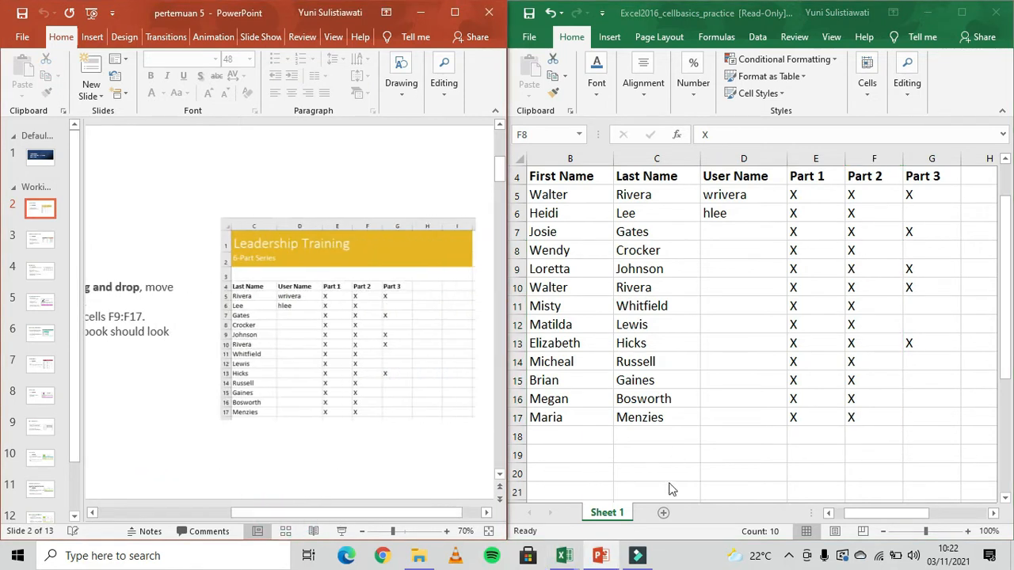
{"action": "left_click", "coordinate": [879, 533]}
{"action": "left_click", "coordinate": [884, 535]}
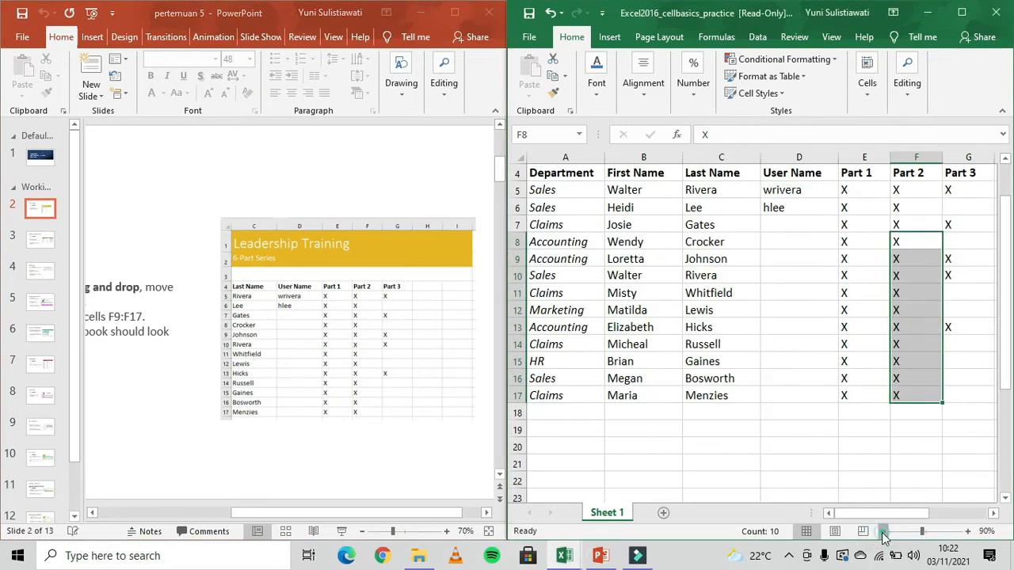
{"action": "left_click", "coordinate": [883, 531]}
{"action": "scroll", "coordinate": [897, 383], "scroll_direction": "up", "scroll_amount": 1}
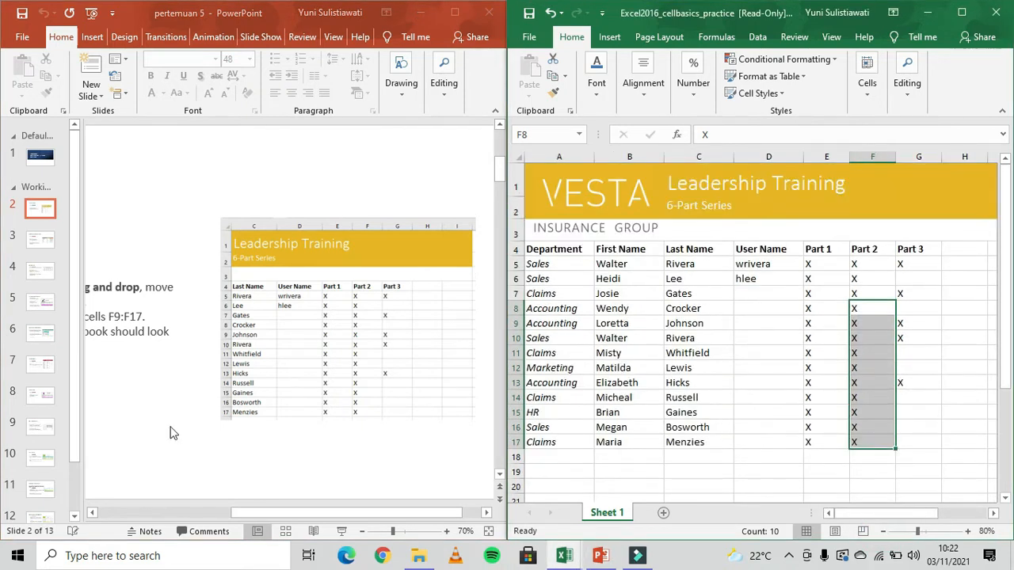
{"action": "left_click", "coordinate": [670, 485]}
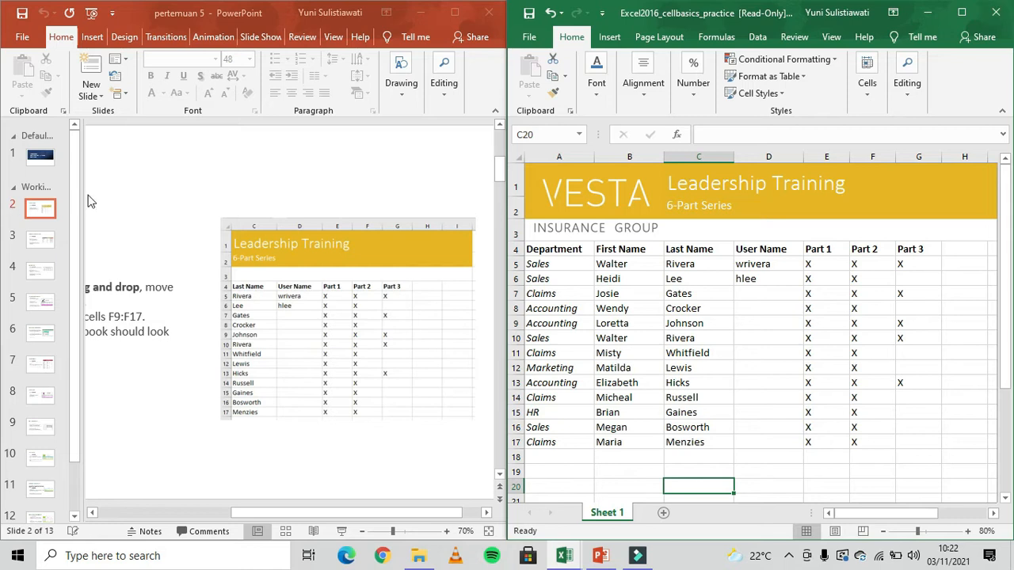
- Go to slide 3 of the presentation and close the Excel2016_cellbasics_practice workbook without saving
{"action": "left_click", "coordinate": [40, 238]}
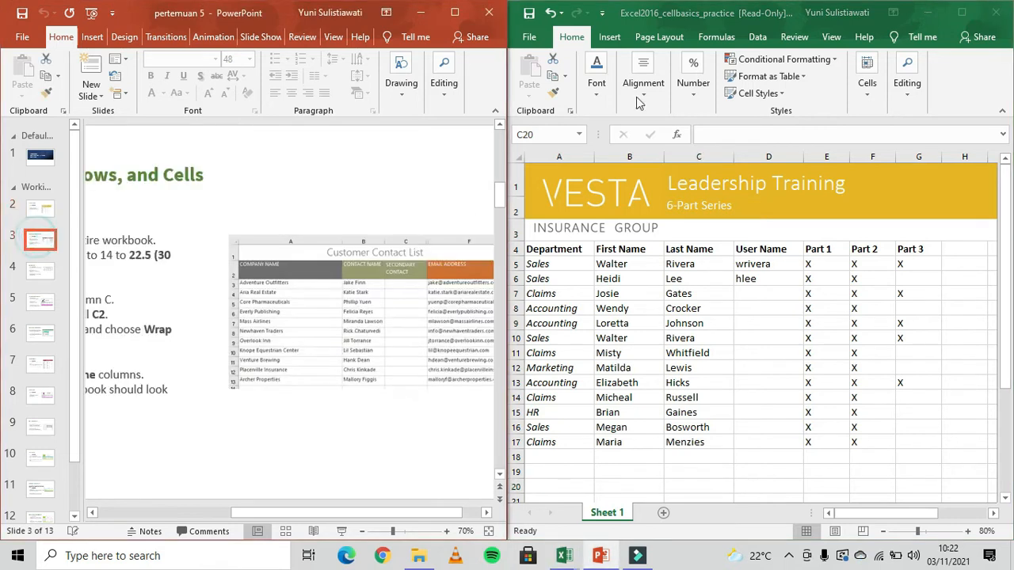
{"action": "left_click", "coordinate": [996, 12]}
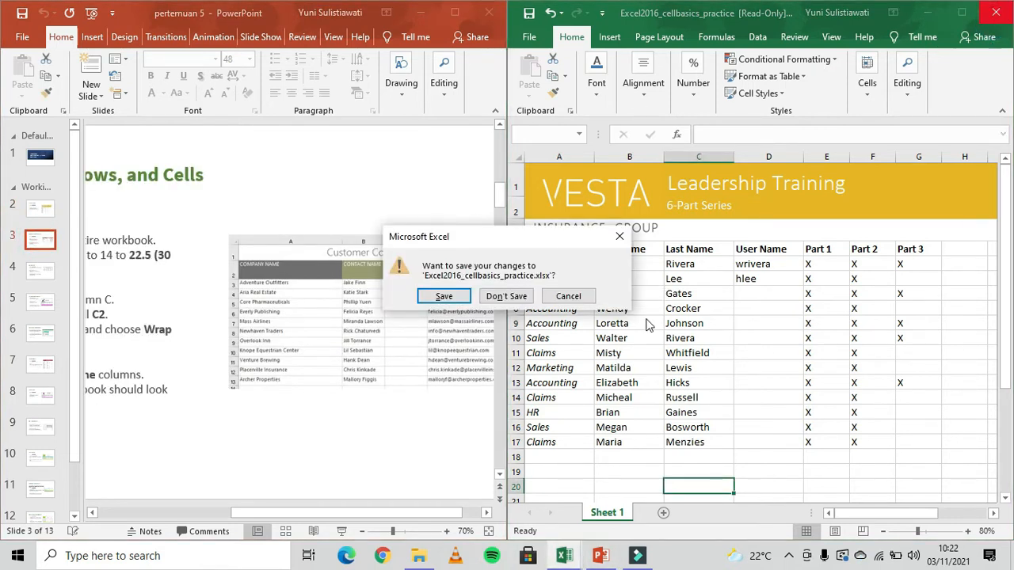
{"action": "left_click", "coordinate": [507, 297]}
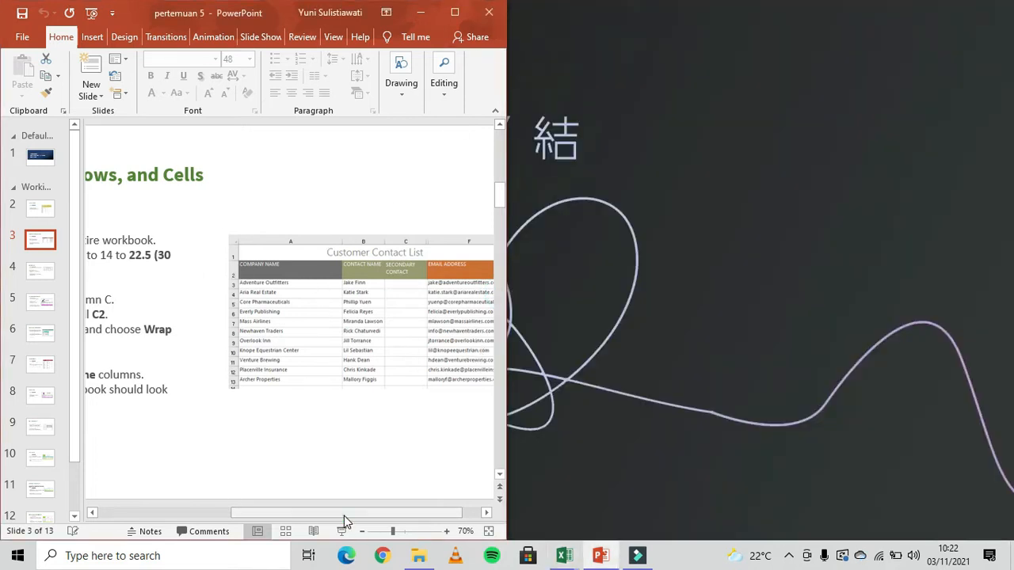
- Bring the slide 3 instructions into view and switch to the Excel2016_modifyingcells_practice workbook in Excel
{"action": "left_click_drag", "start_coordinate": [272, 517], "coordinate": [131, 504]}
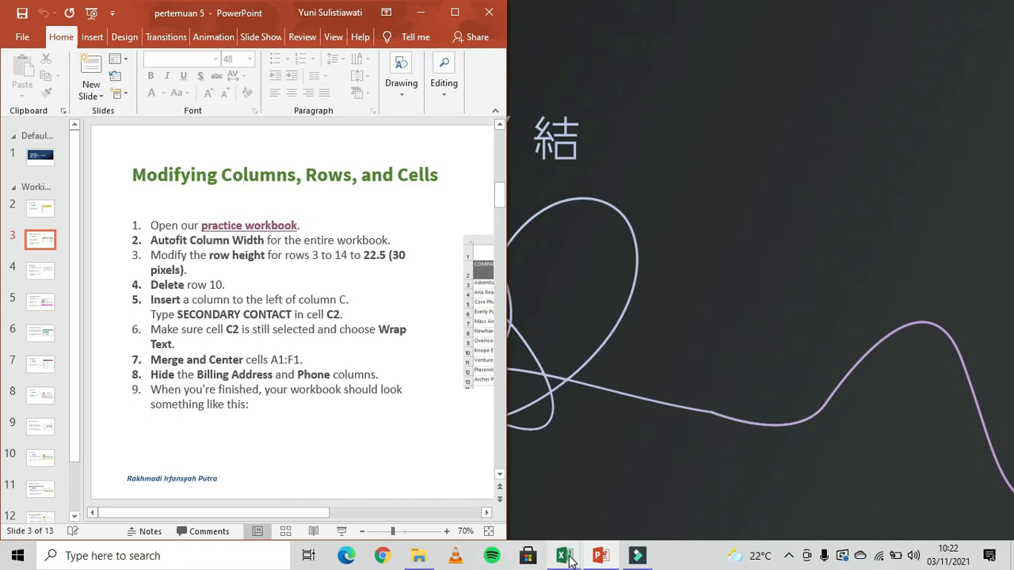
{"action": "mouse_move", "coordinate": [568, 559]}
{"action": "left_click", "coordinate": [190, 487]}
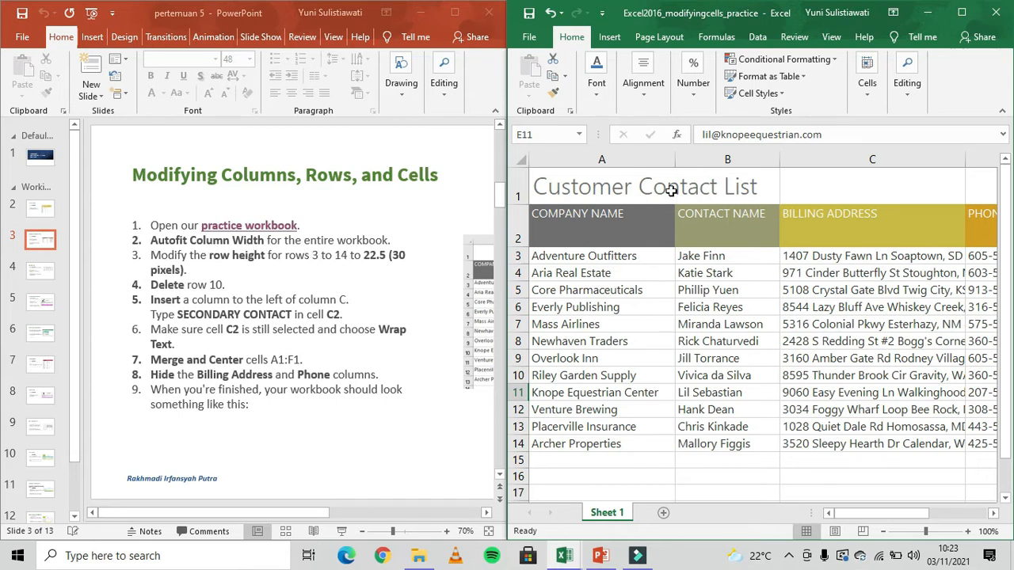
- AutoFit the column widths of the whole customer table, A1:E14
{"action": "left_click_drag", "start_coordinate": [550, 184], "coordinate": [780, 438]}
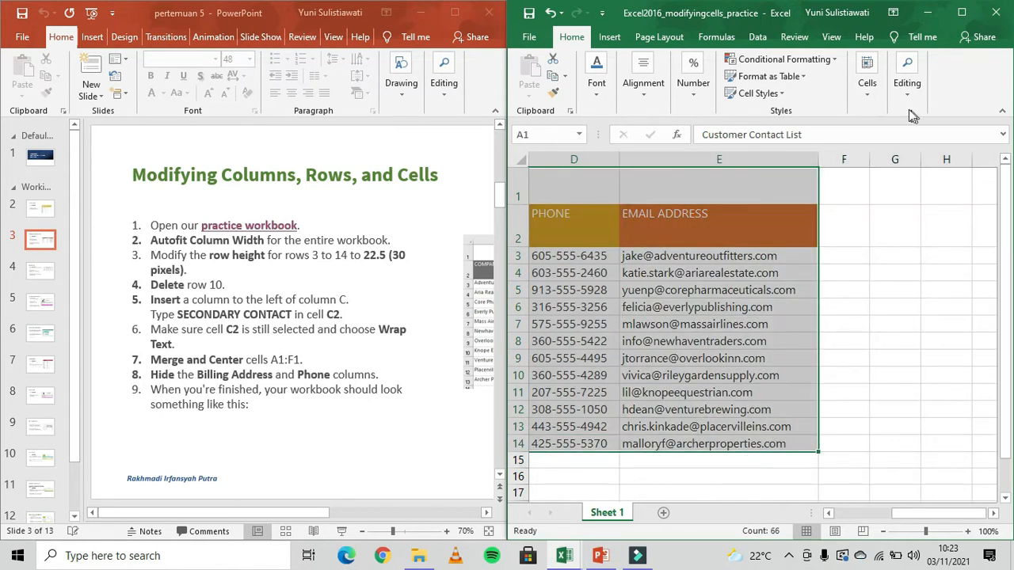
{"action": "left_click", "coordinate": [868, 99]}
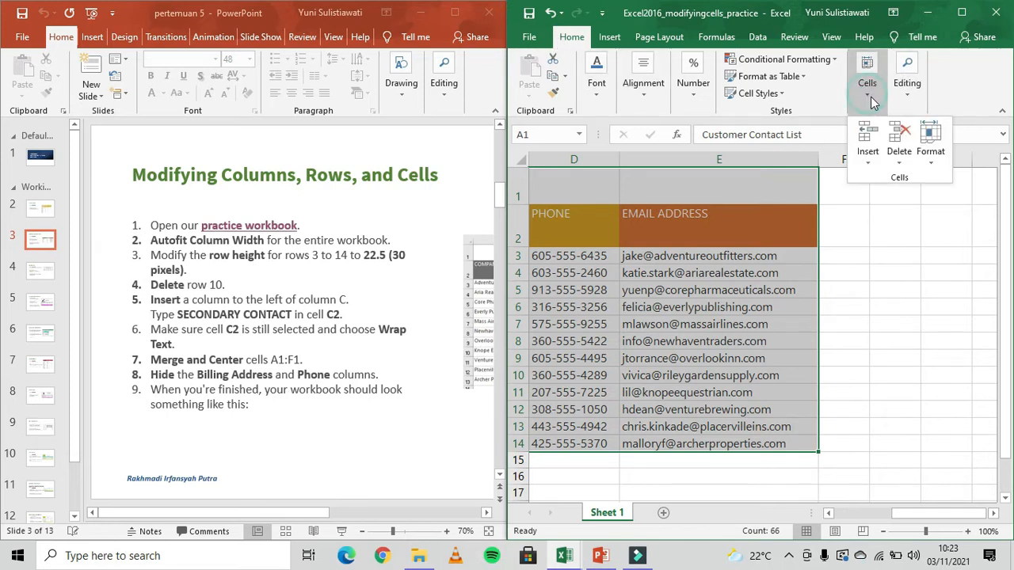
{"action": "left_click", "coordinate": [933, 163]}
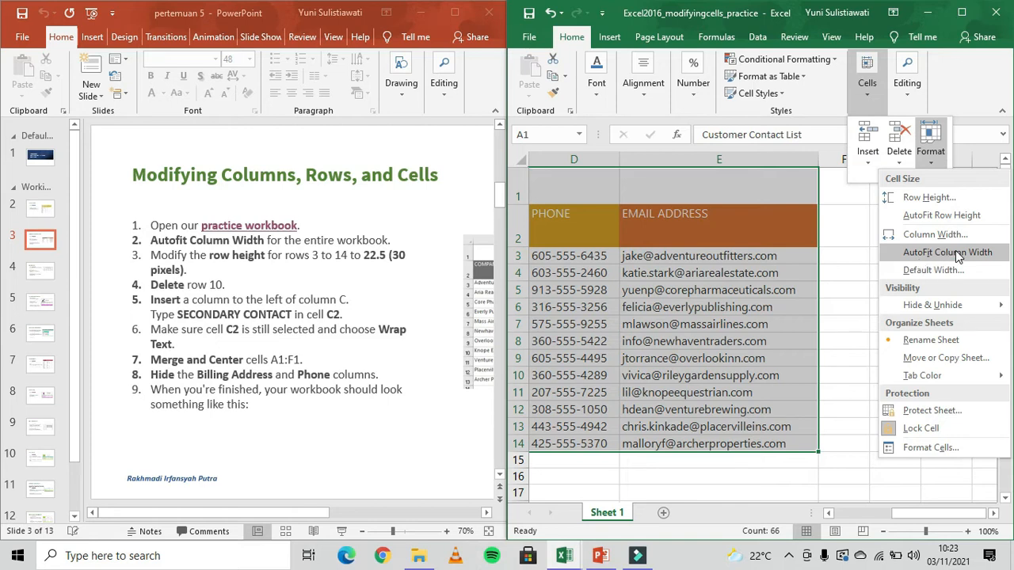
{"action": "left_click", "coordinate": [955, 250]}
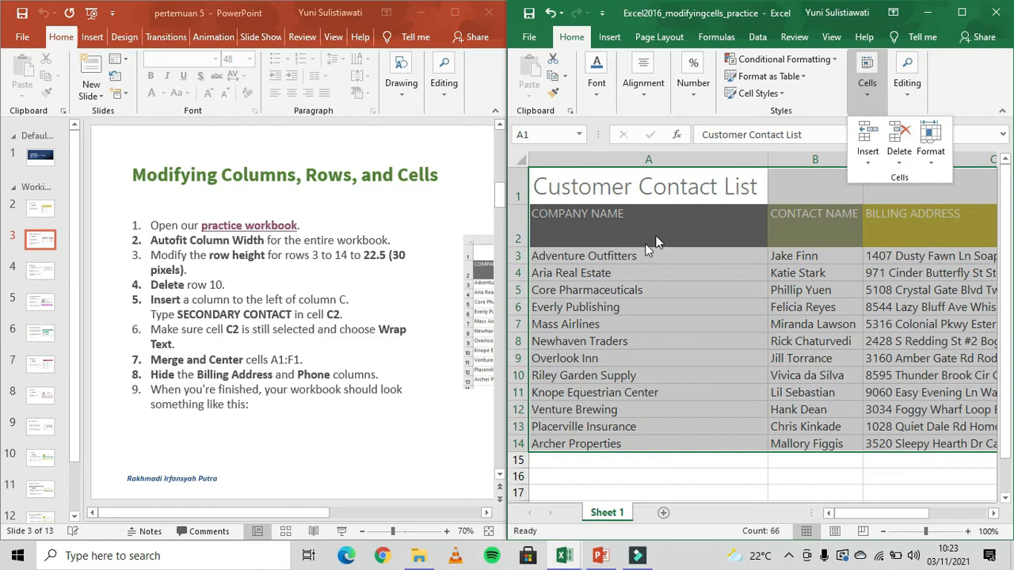
- Set the row height of rows 3 to 14 to 22,5
{"action": "left_click", "coordinate": [517, 256]}
{"action": "left_click", "coordinate": [517, 256]}
{"action": "left_click_drag", "start_coordinate": [517, 256], "coordinate": [528, 446]}
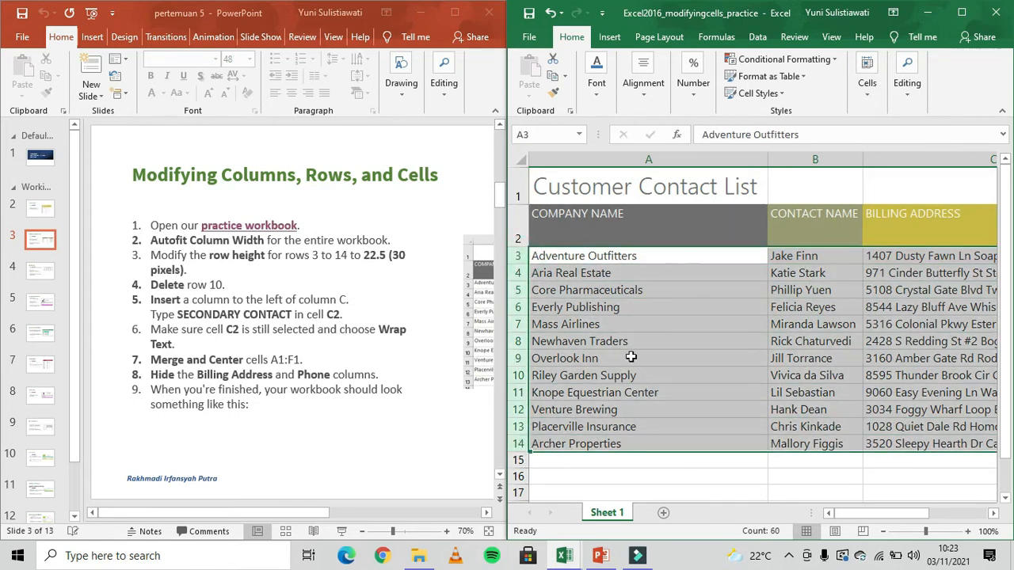
{"action": "left_click", "coordinate": [866, 83]}
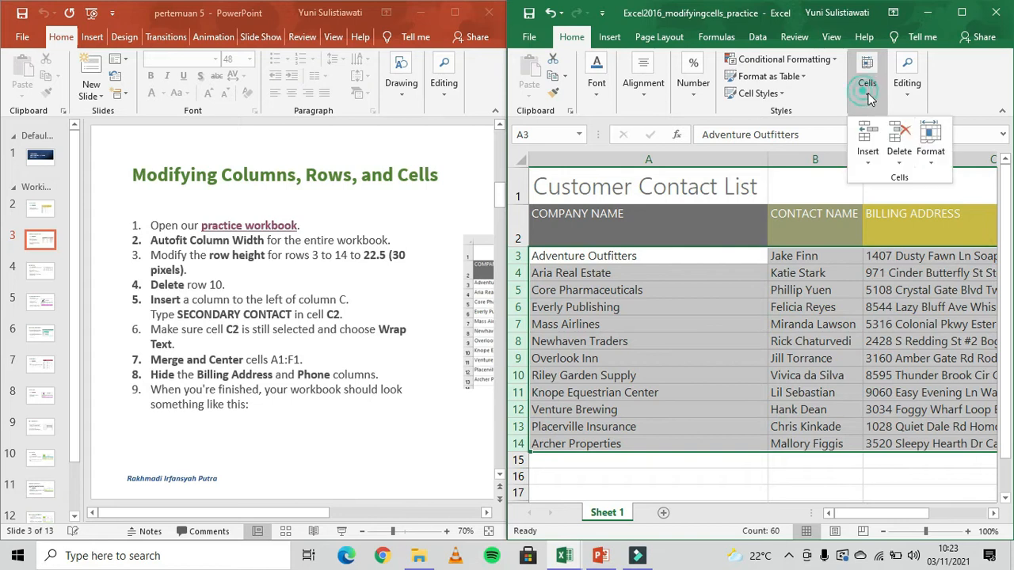
{"action": "left_click", "coordinate": [940, 173]}
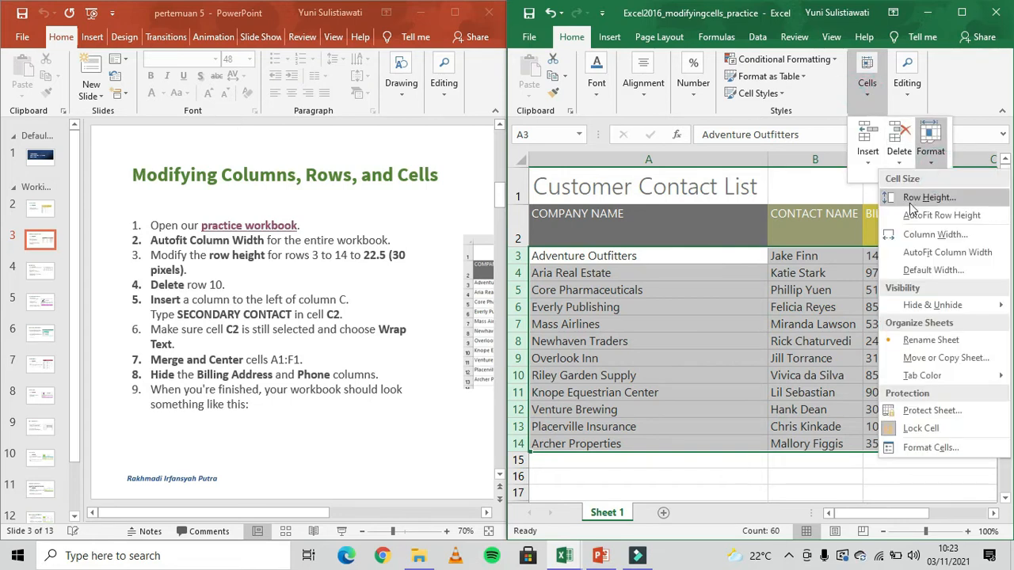
{"action": "left_click", "coordinate": [917, 199]}
{"action": "left_click", "coordinate": [798, 231]}
{"action": "left_click", "coordinate": [817, 230]}
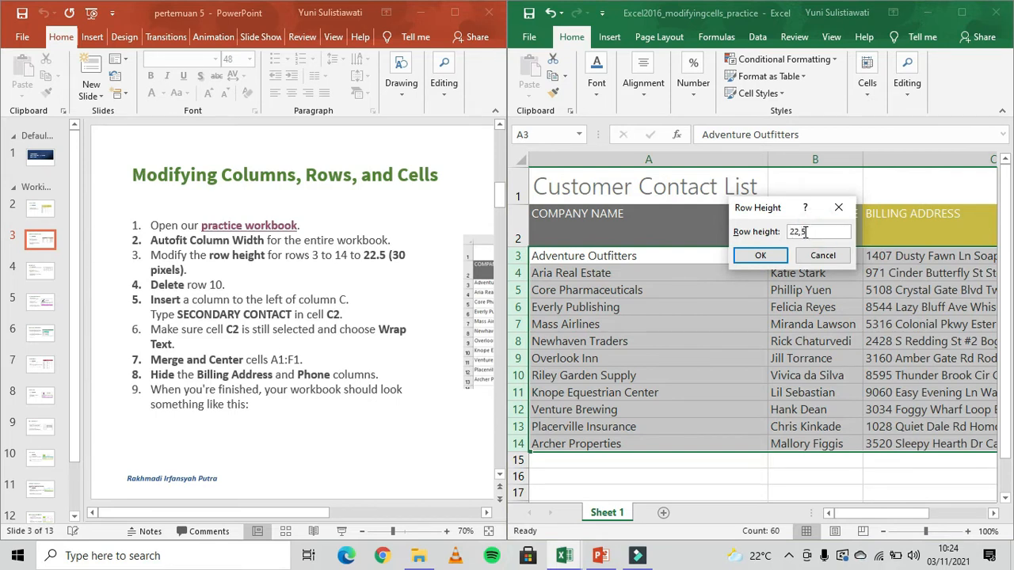
{"action": "left_click", "coordinate": [754, 256]}
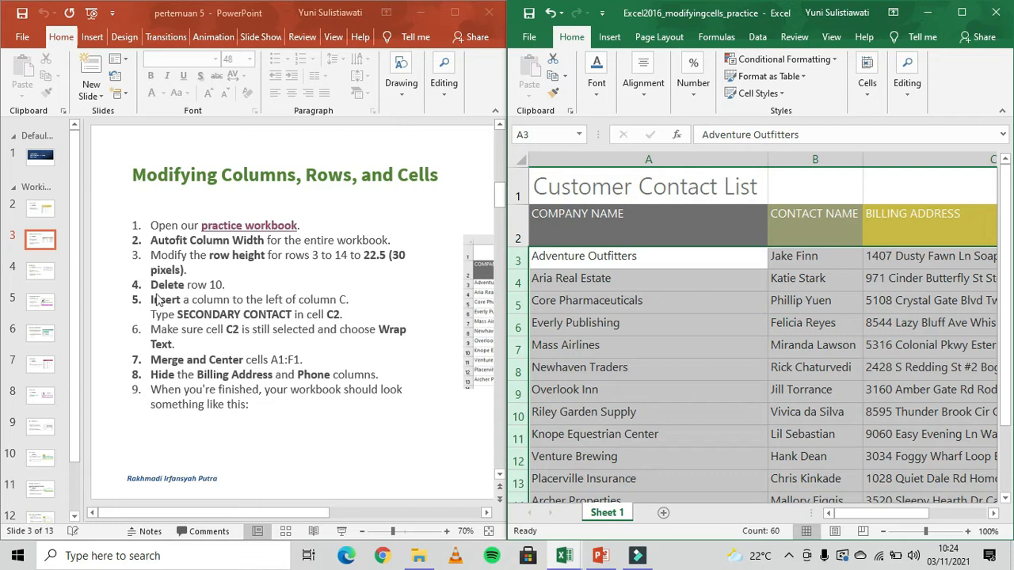
- Delete sheet row 10, the Riley Garden Supply entry
{"action": "scroll", "coordinate": [552, 300], "scroll_direction": "down", "scroll_amount": 1}
{"action": "left_click", "coordinate": [520, 314]}
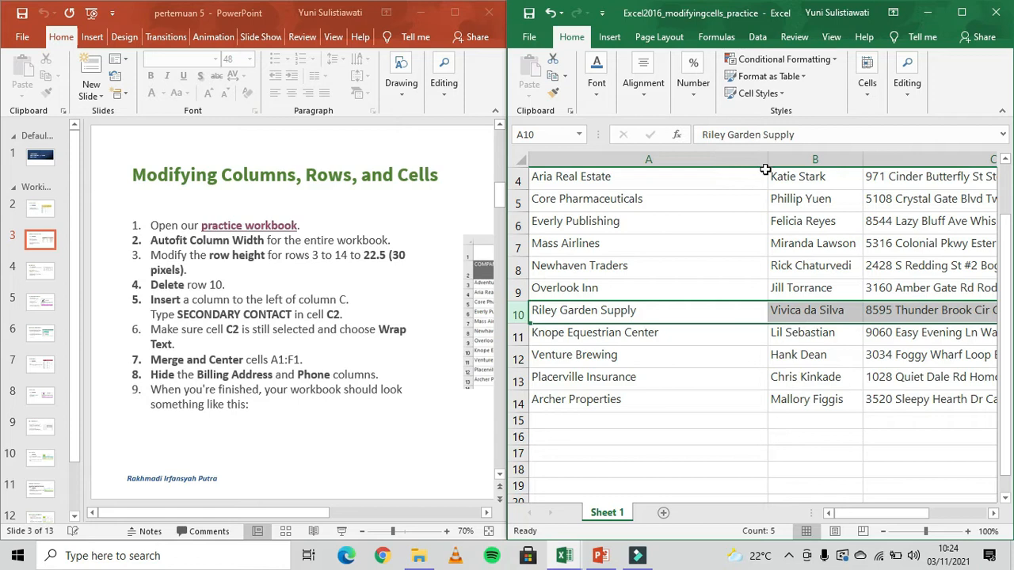
{"action": "left_click", "coordinate": [874, 89]}
{"action": "left_click", "coordinate": [900, 158]}
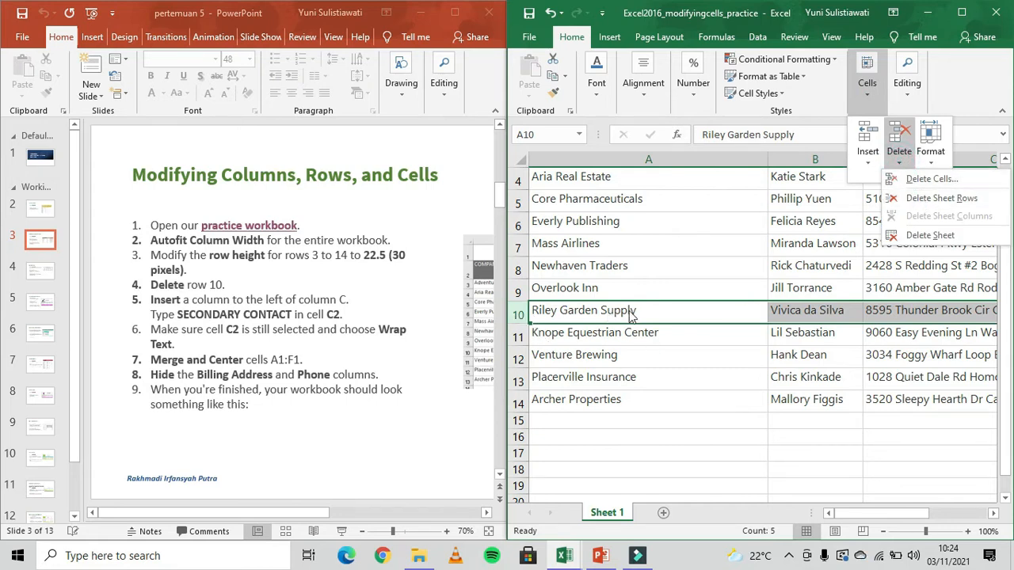
{"action": "left_click", "coordinate": [935, 198]}
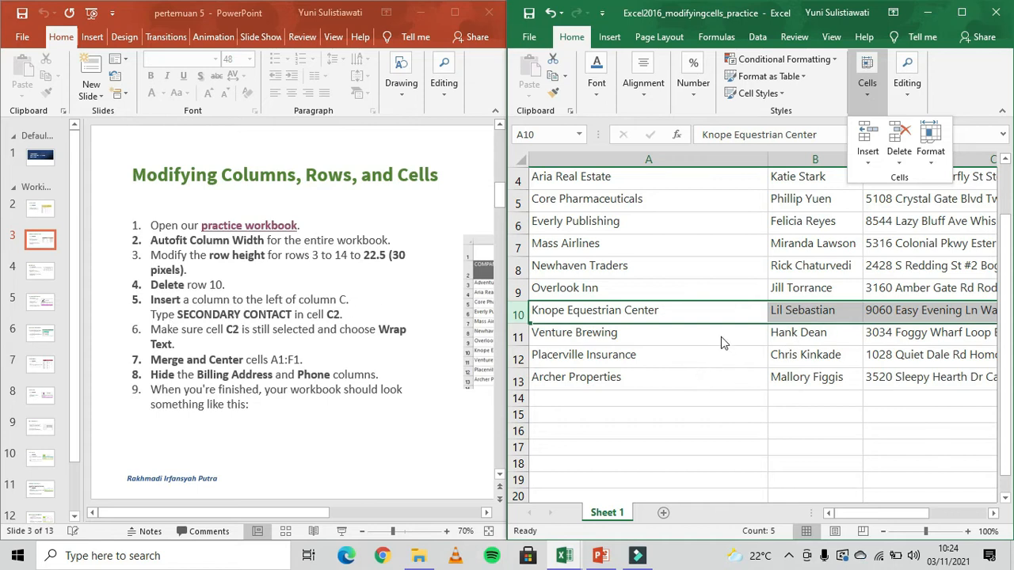
{"action": "key", "text": "Escape"}
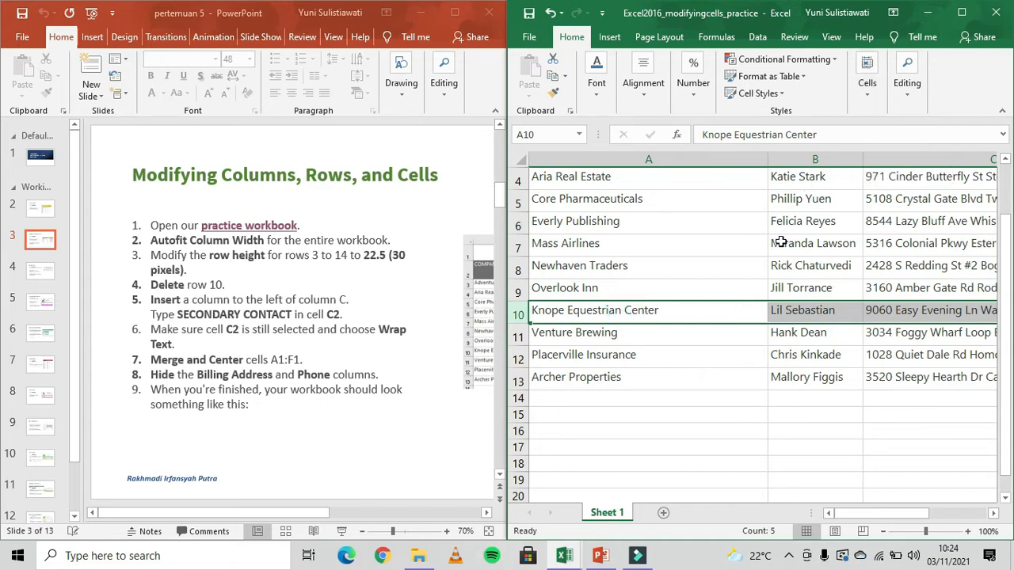
- Insert a sheet column before column C, between the contact name and billing address columns
{"action": "scroll", "coordinate": [780, 242], "scroll_direction": "up", "scroll_amount": 1}
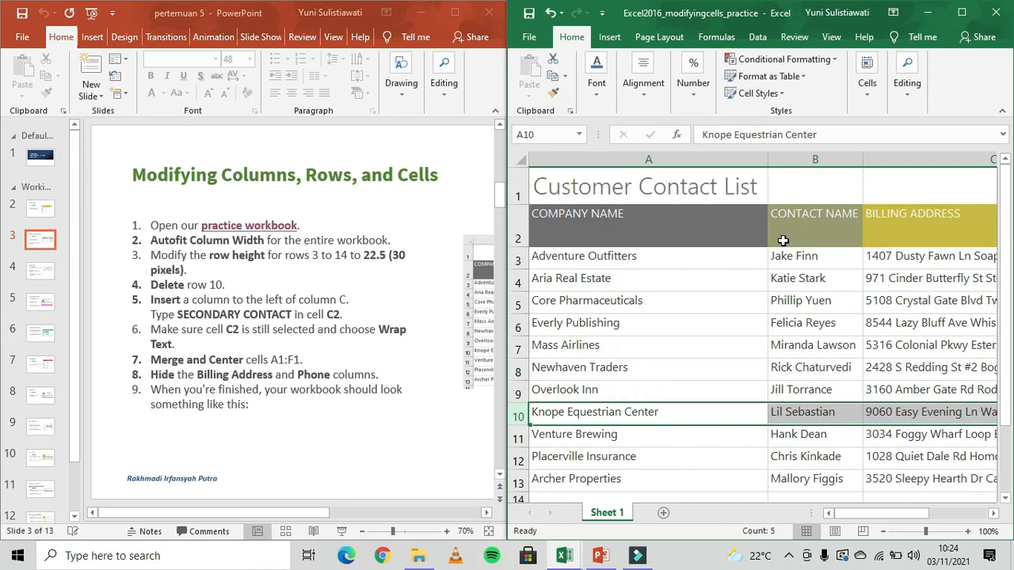
{"action": "left_click", "coordinate": [940, 161]}
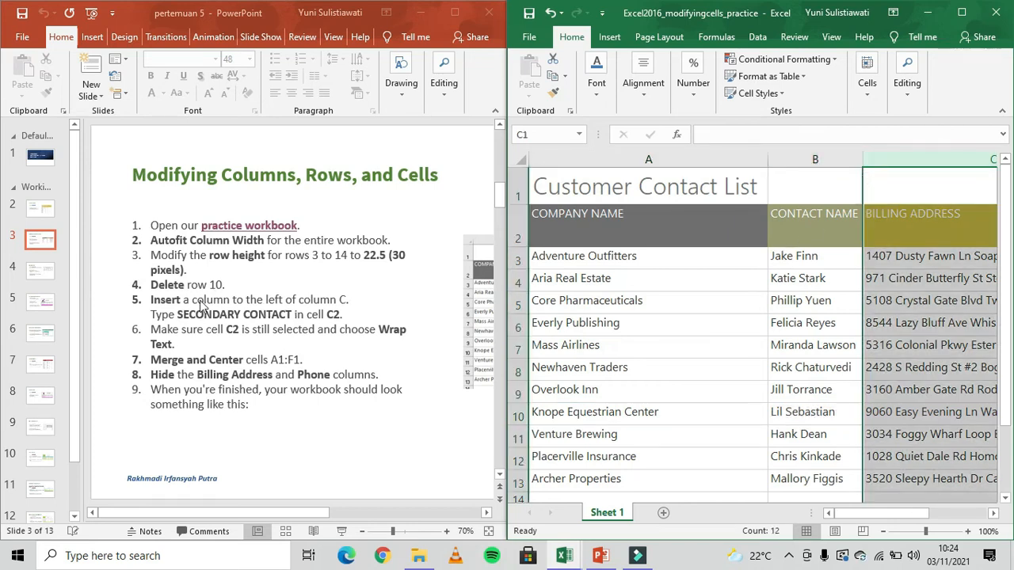
{"action": "left_click", "coordinate": [873, 91]}
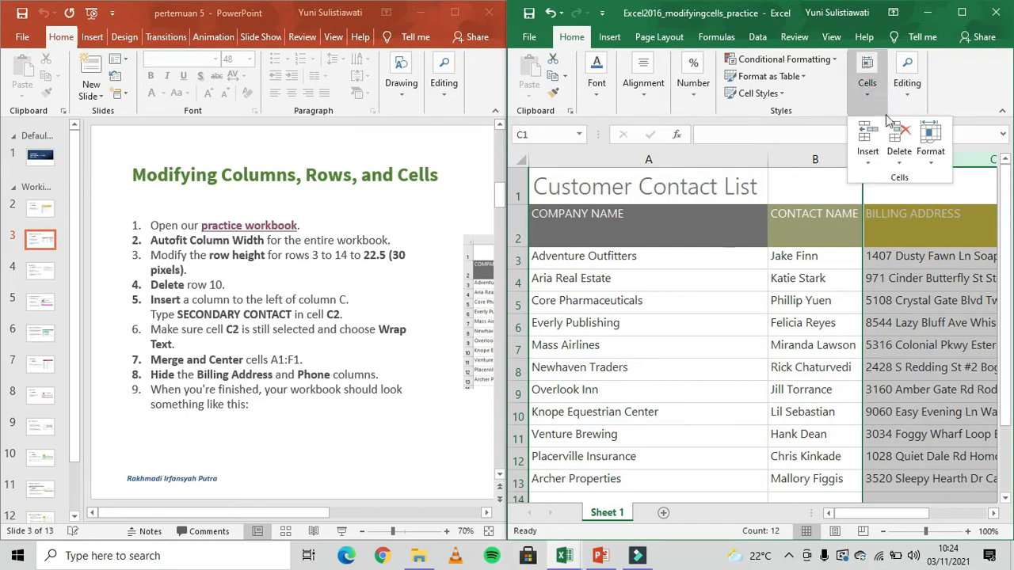
{"action": "left_click", "coordinate": [874, 161]}
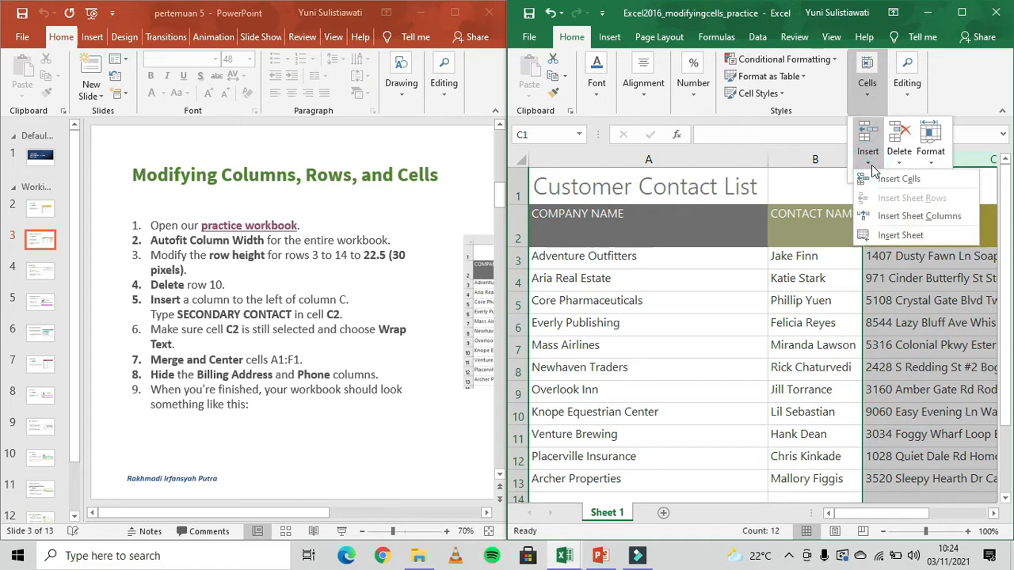
{"action": "left_click", "coordinate": [900, 216]}
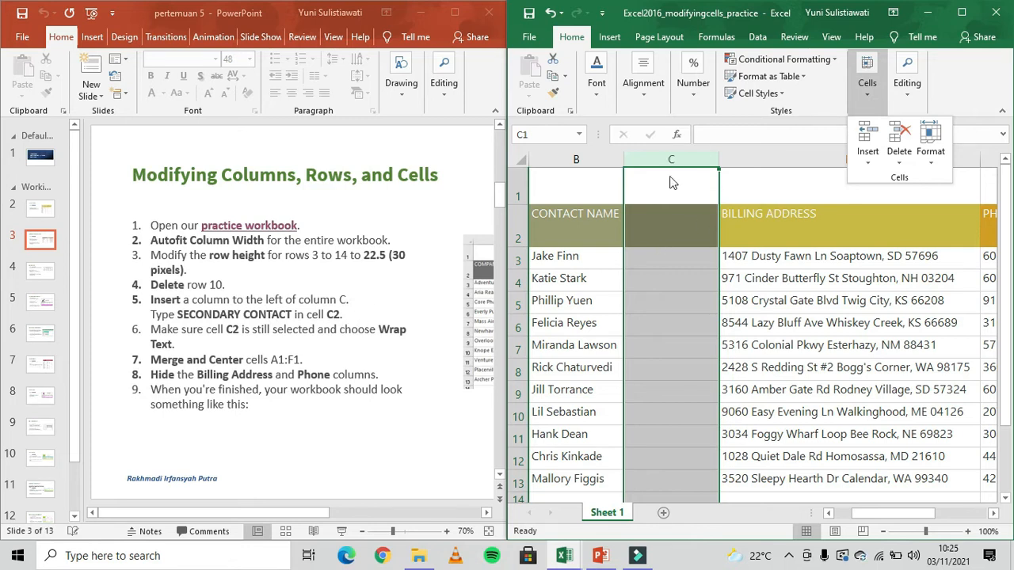
- Enter the heading SECONDARY CONTACT in cell C2 of the new column
{"action": "left_click", "coordinate": [673, 224]}
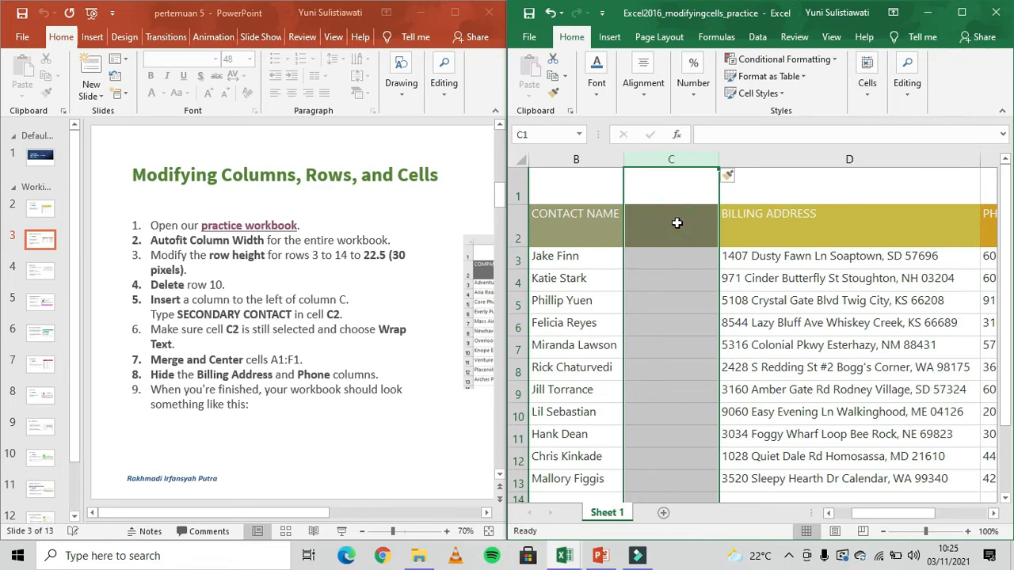
{"action": "left_click", "coordinate": [678, 225]}
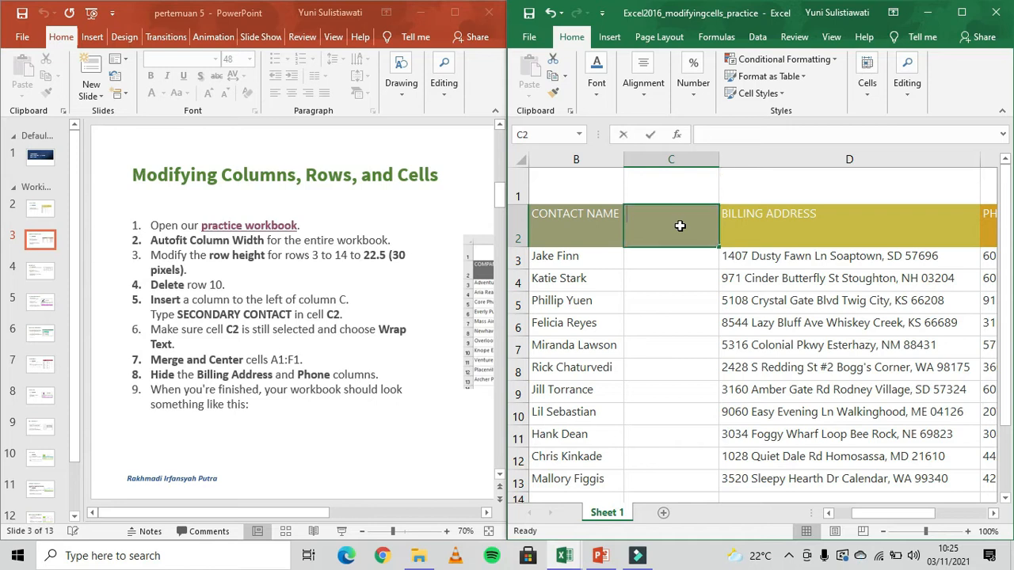
{"action": "type", "text": "SECONDARY"}
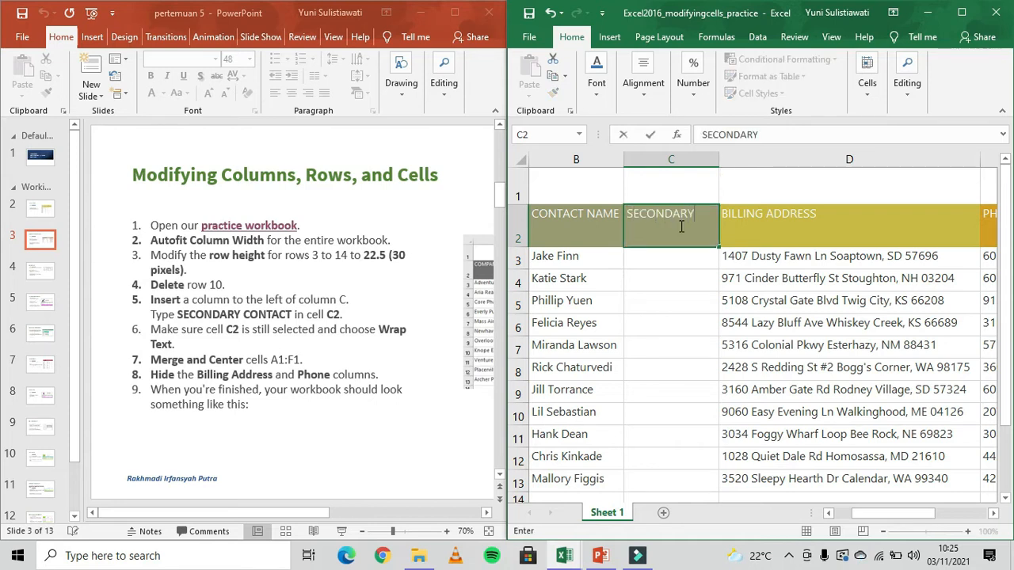
{"action": "type", "text": " CONTACT"}
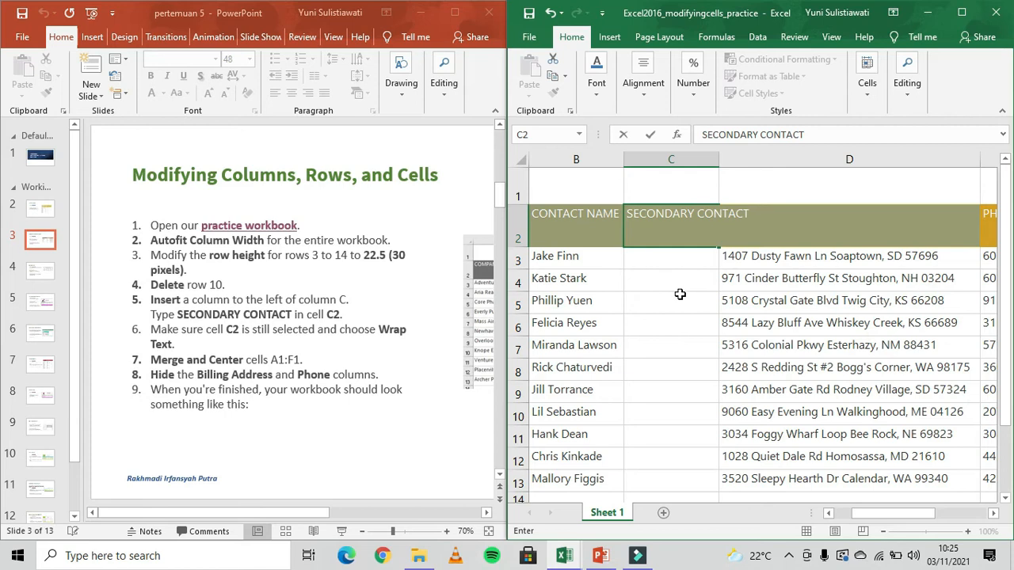
- Turn on Wrap Text for the SECONDARY CONTACT heading in cell C2
{"action": "left_click", "coordinate": [670, 265]}
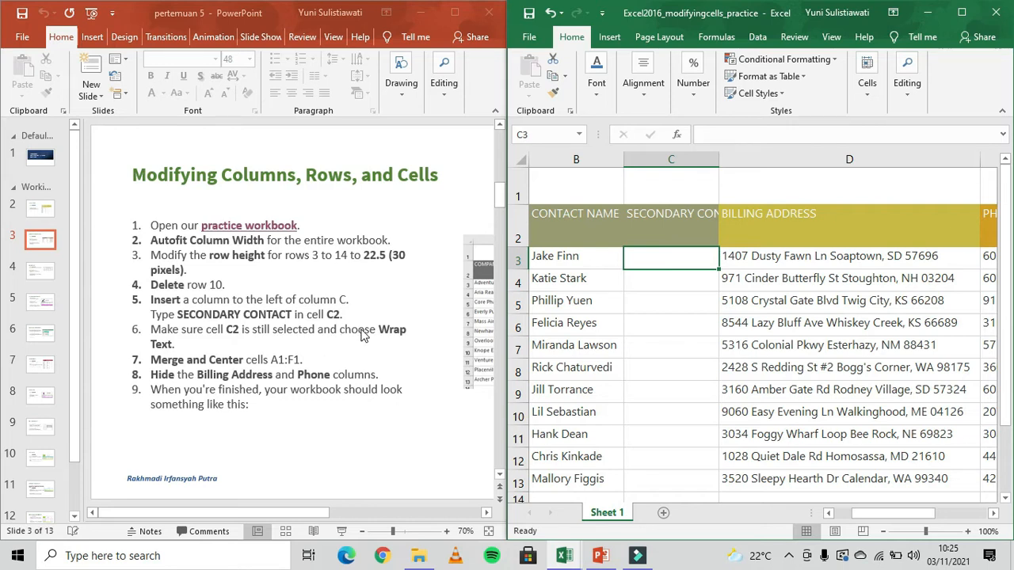
{"action": "left_click", "coordinate": [670, 231]}
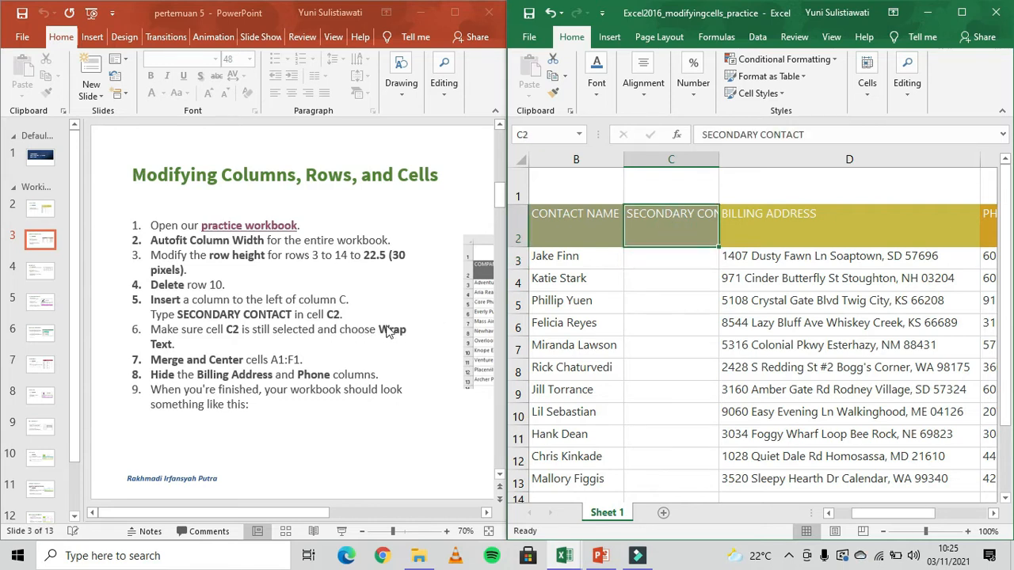
{"action": "left_click", "coordinate": [962, 12]}
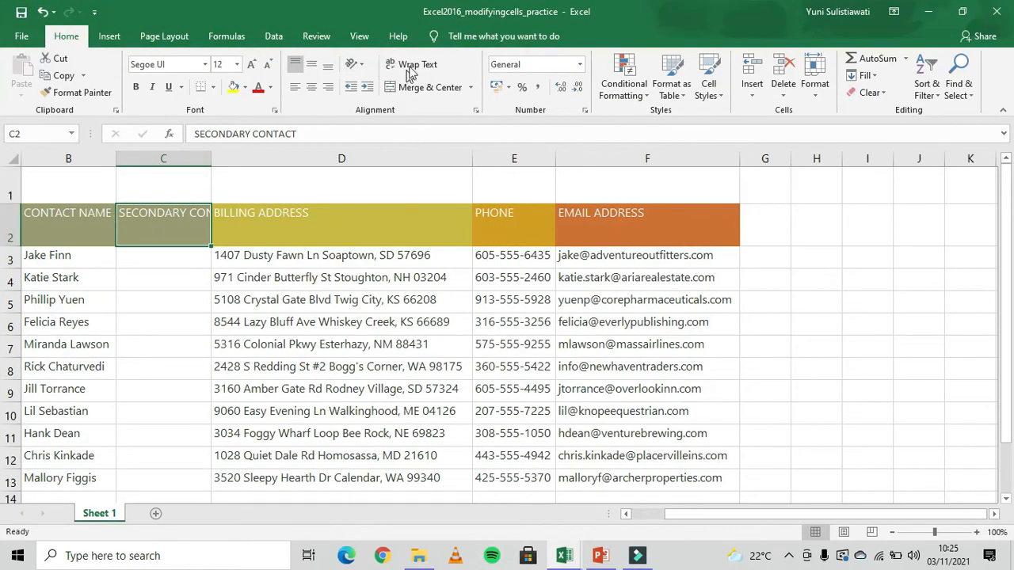
{"action": "left_click", "coordinate": [411, 69]}
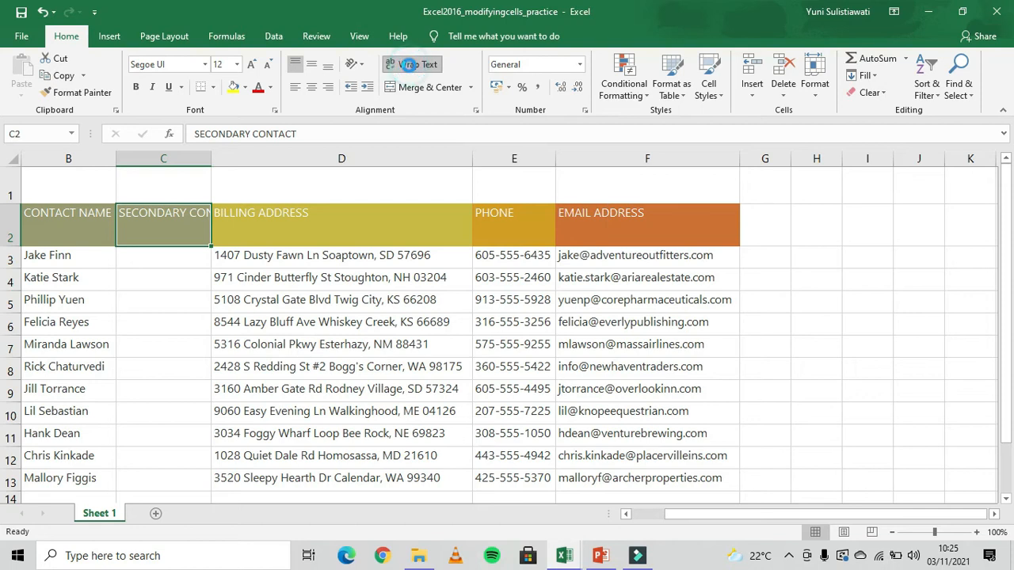
{"action": "key", "text": "super+Right"}
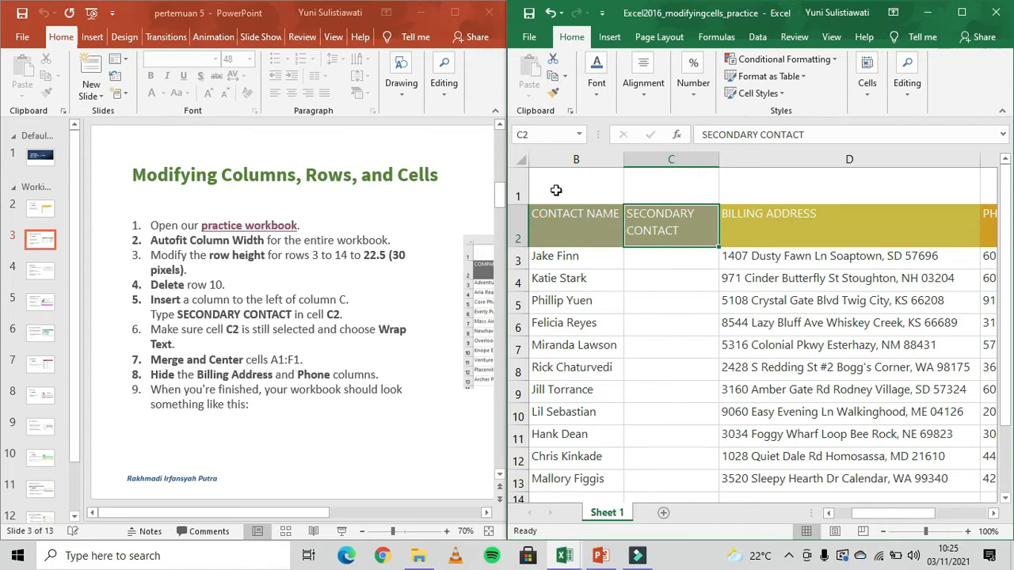
- Merge and center cells A1:F1, which hold the Customer Contact List title
{"action": "left_click_drag", "start_coordinate": [879, 513], "coordinate": [867, 513]}
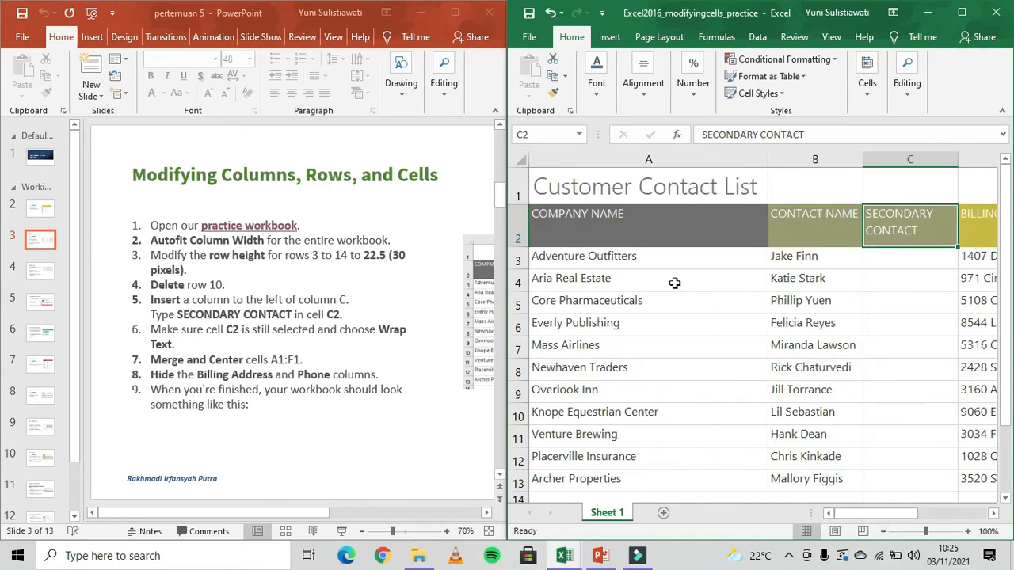
{"action": "left_click_drag", "start_coordinate": [566, 192], "coordinate": [768, 194]}
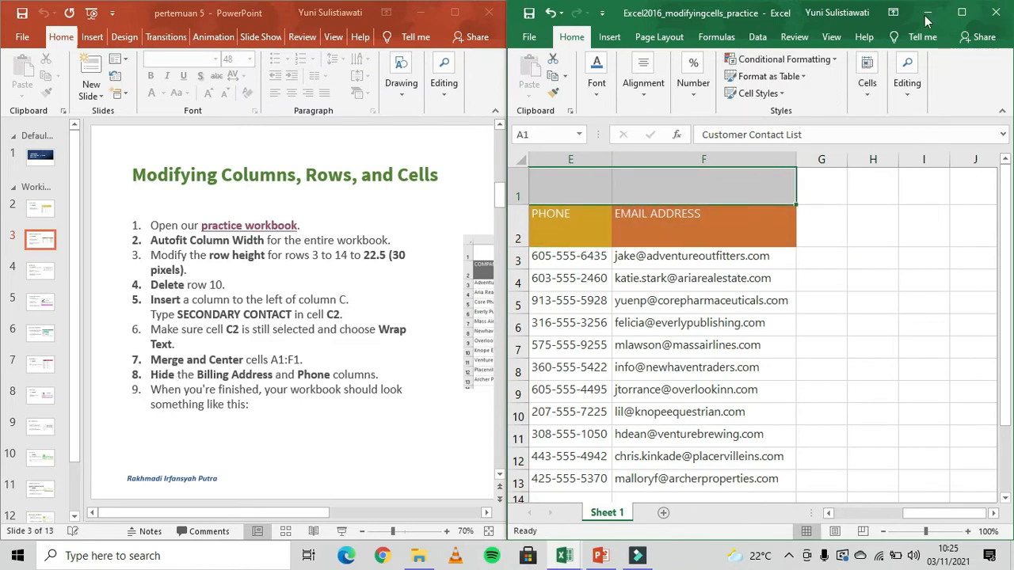
{"action": "left_click", "coordinate": [962, 11]}
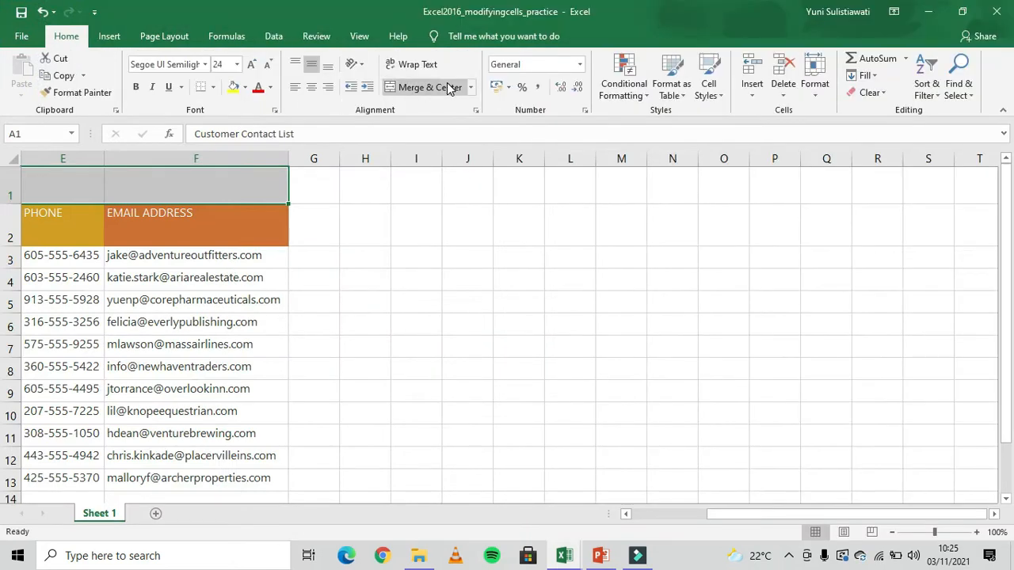
{"action": "left_click", "coordinate": [415, 86]}
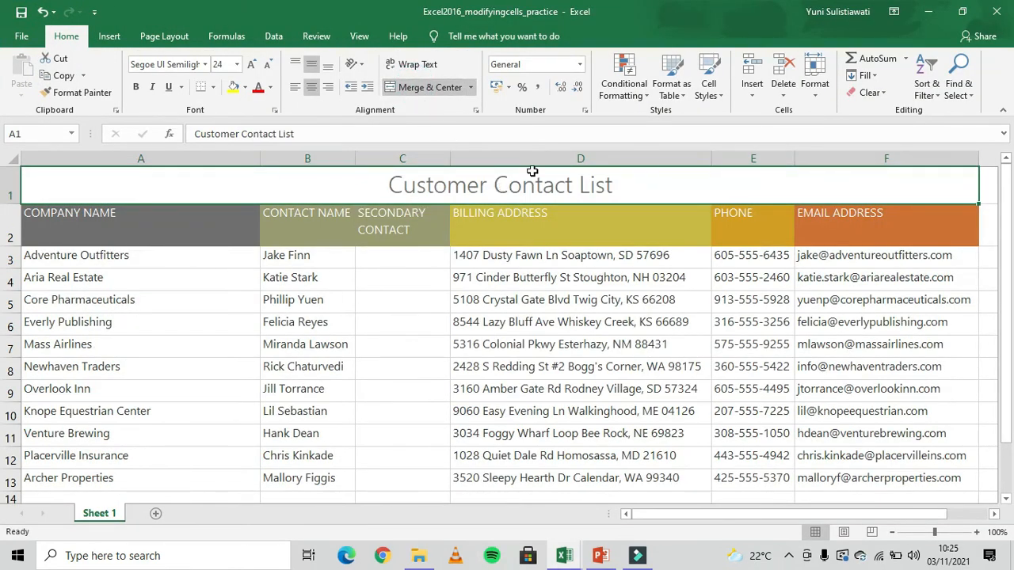
{"action": "key", "text": "super+Right"}
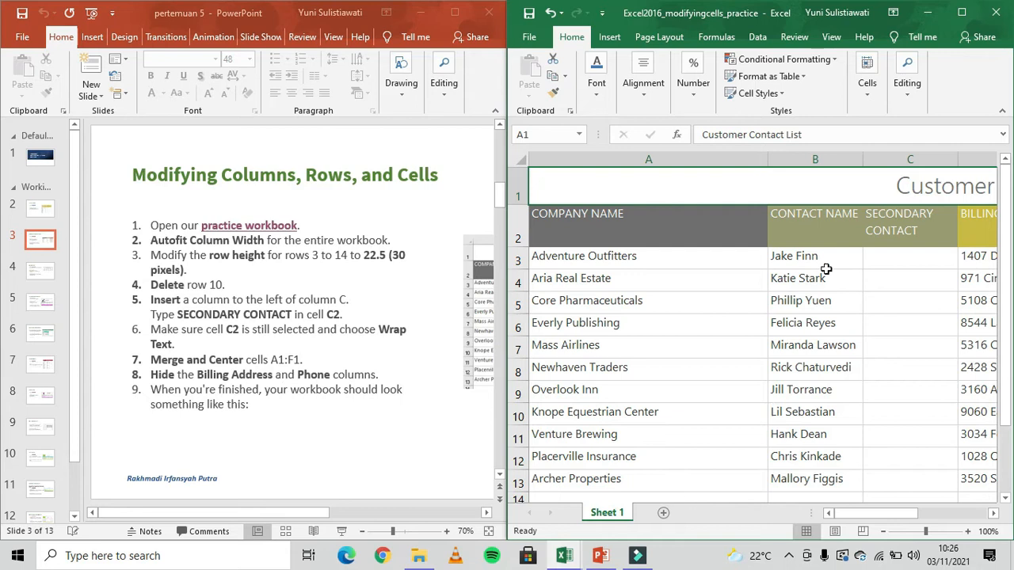
- Hide the Billing Address and Phone columns, D and E, of the contact list
{"action": "left_click_drag", "start_coordinate": [869, 512], "coordinate": [926, 515]}
{"action": "left_click", "coordinate": [705, 230]}
{"action": "left_click_drag", "start_coordinate": [727, 225], "coordinate": [921, 478]}
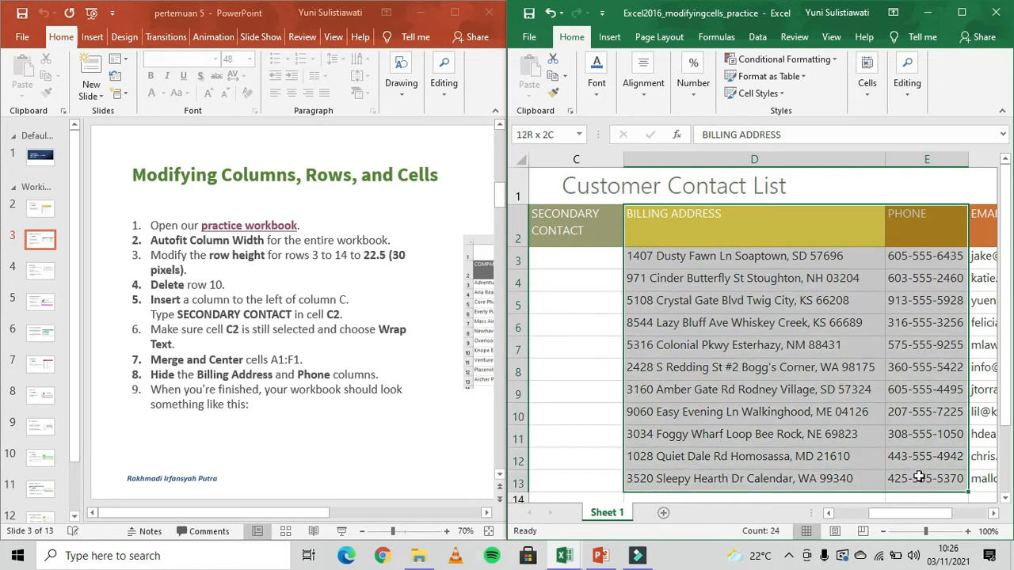
{"action": "left_click", "coordinate": [867, 95]}
{"action": "left_click", "coordinate": [929, 143]}
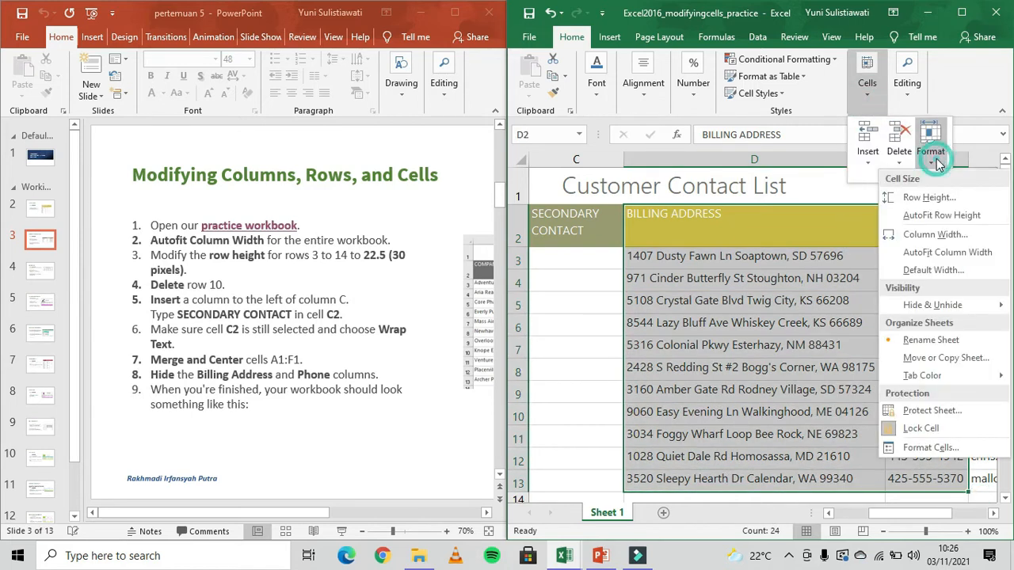
{"action": "mouse_move", "coordinate": [917, 310]}
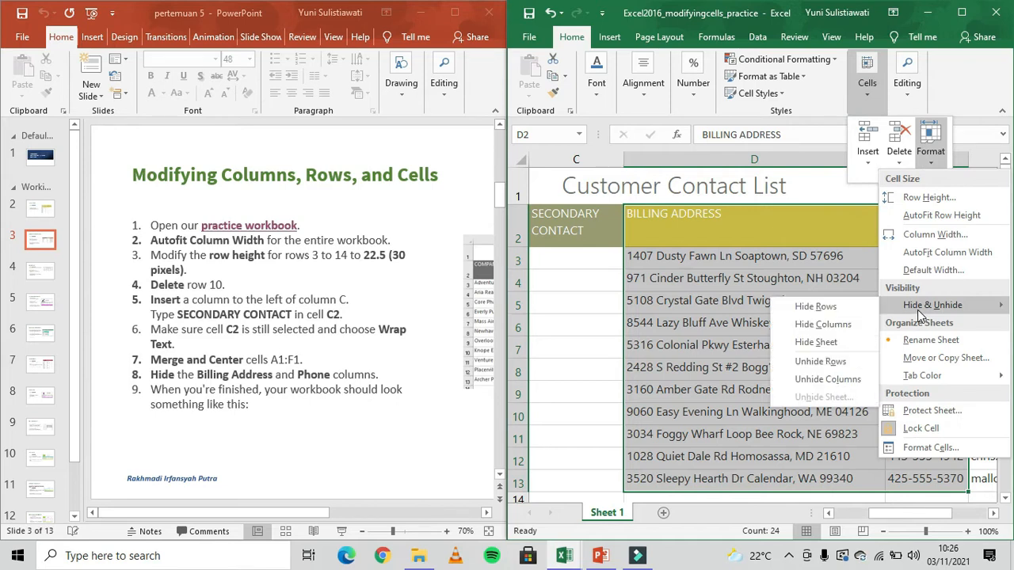
{"action": "left_click", "coordinate": [854, 333]}
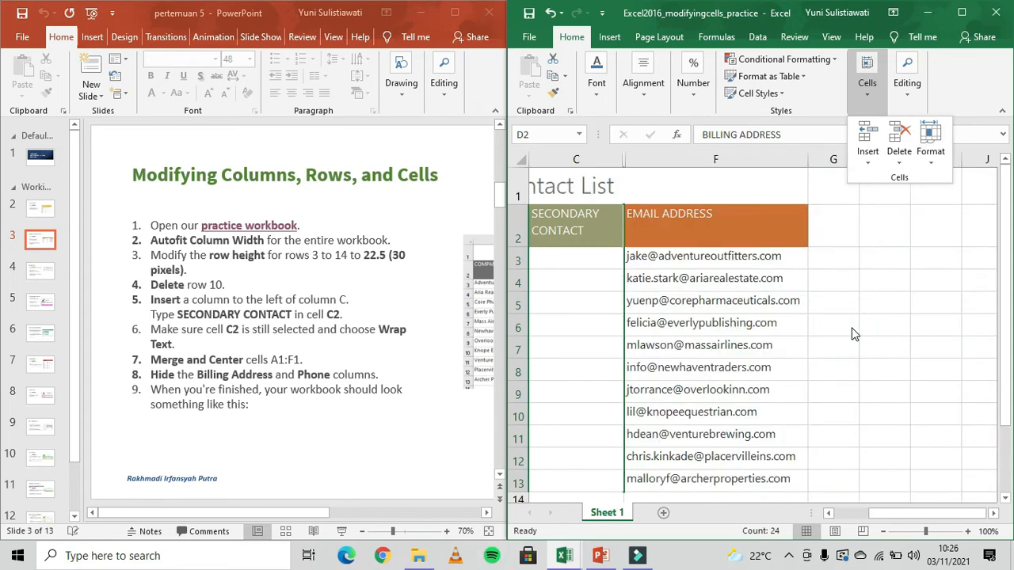
- Compare the finished contact list with the sample picture on the exercise slide
{"action": "left_click", "coordinate": [881, 531]}
{"action": "left_click", "coordinate": [882, 531]}
{"action": "left_click", "coordinate": [882, 530]}
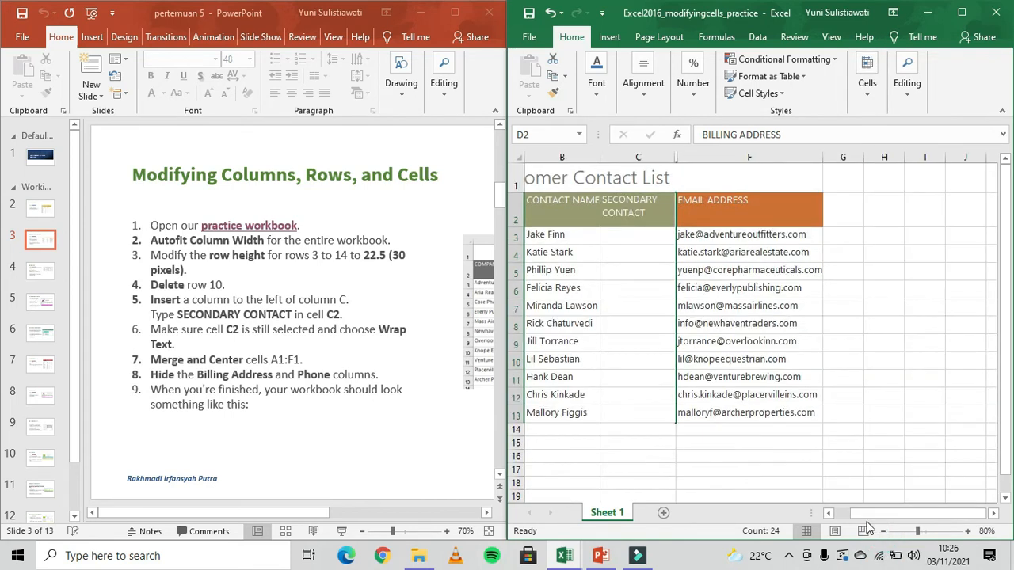
{"action": "left_click_drag", "start_coordinate": [889, 515], "coordinate": [883, 512]}
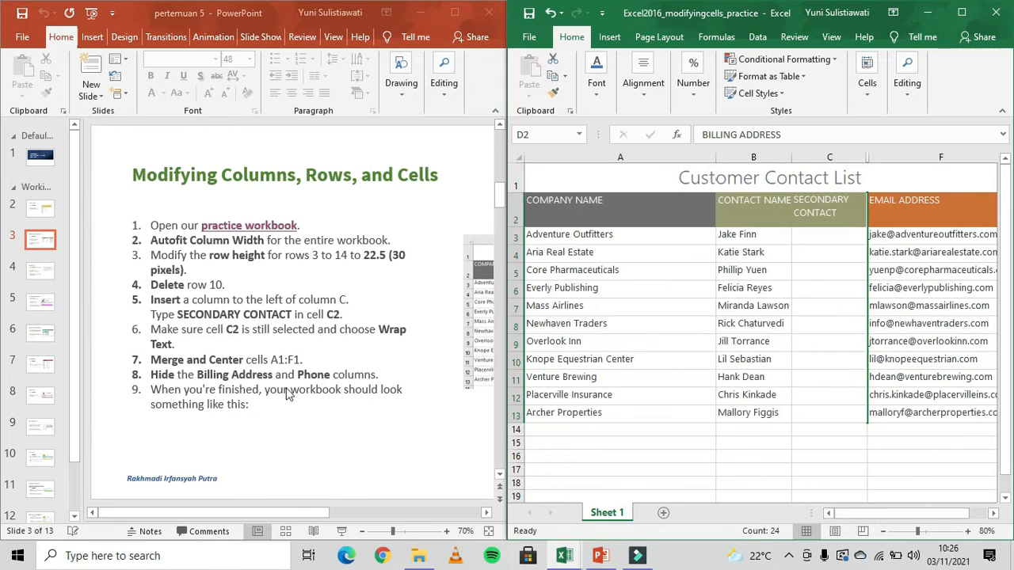
{"action": "left_click_drag", "start_coordinate": [261, 515], "coordinate": [459, 505]}
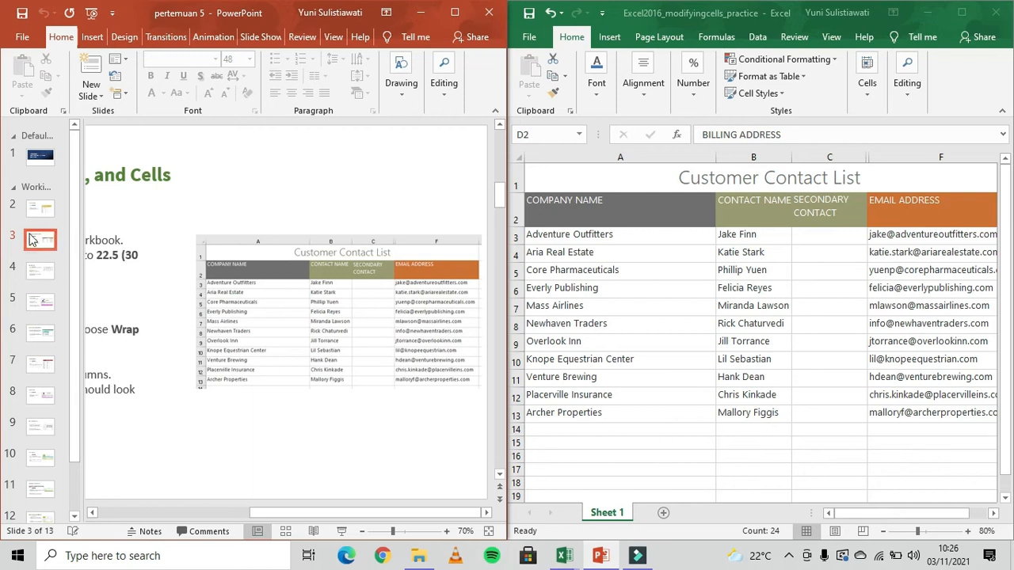
- Show the Formatting Cells slide and close the customer contact list workbook without saving it
{"action": "left_click", "coordinate": [41, 272]}
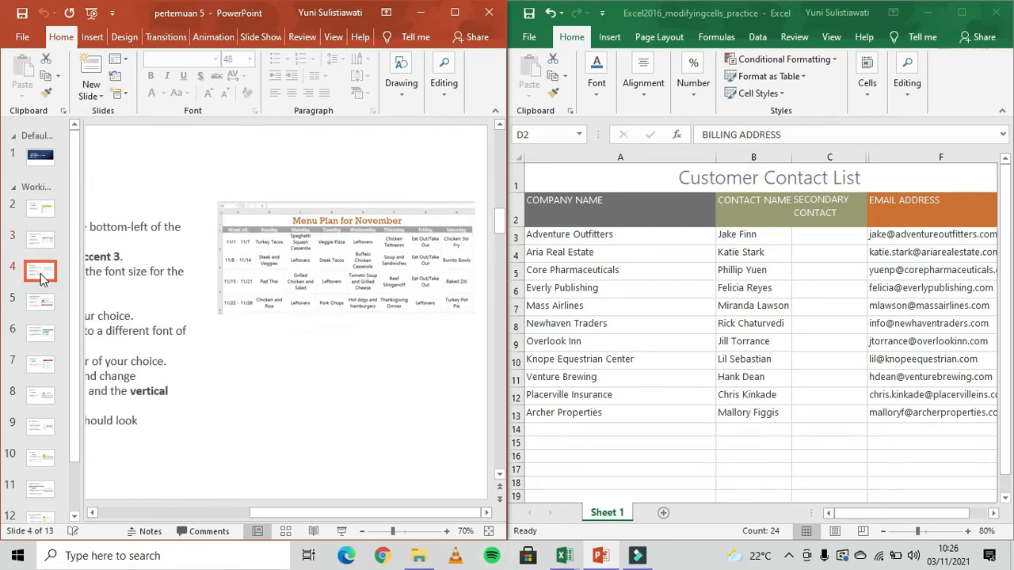
{"action": "left_click_drag", "start_coordinate": [330, 512], "coordinate": [70, 499]}
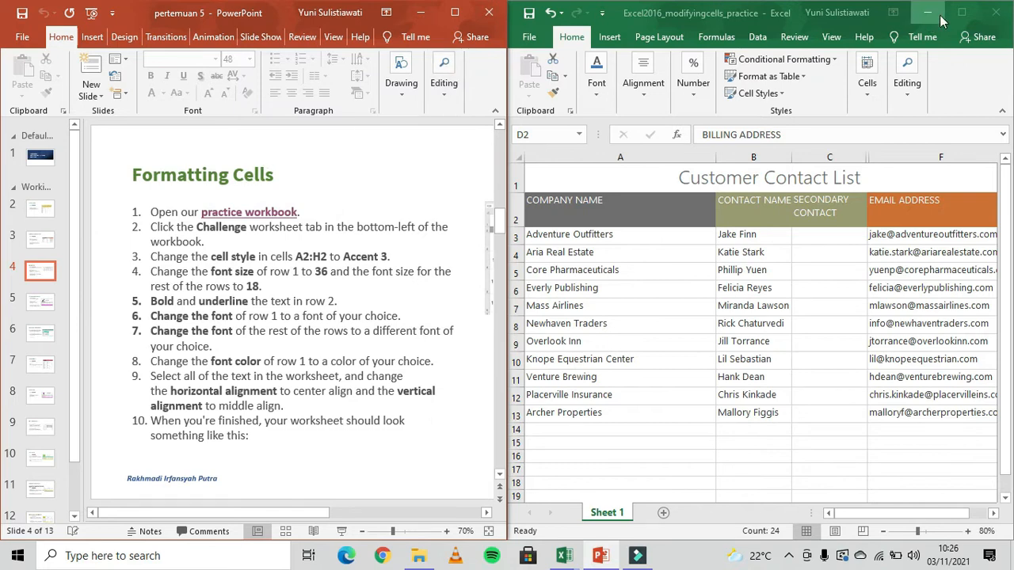
{"action": "left_click", "coordinate": [995, 12]}
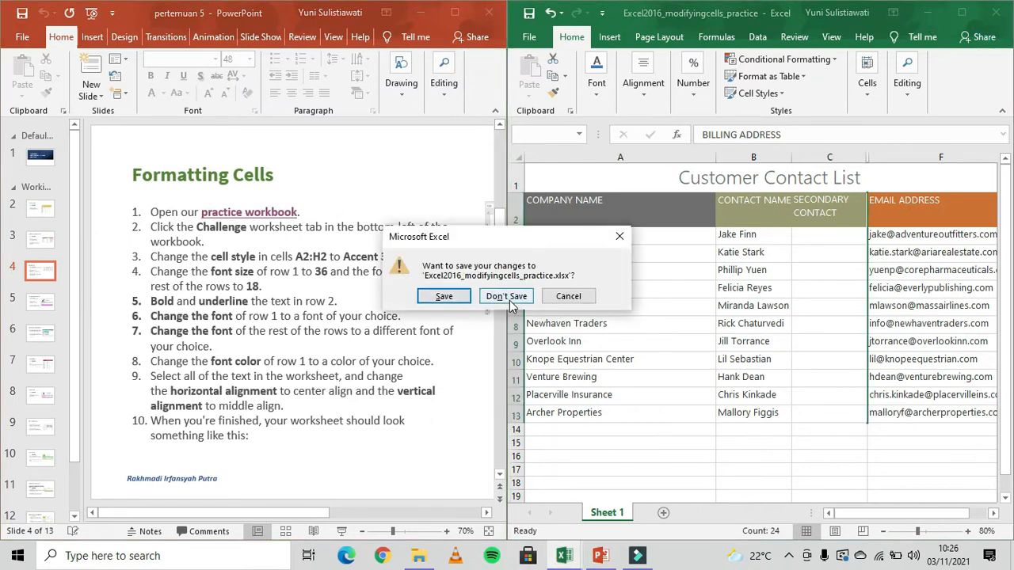
{"action": "left_click", "coordinate": [510, 302]}
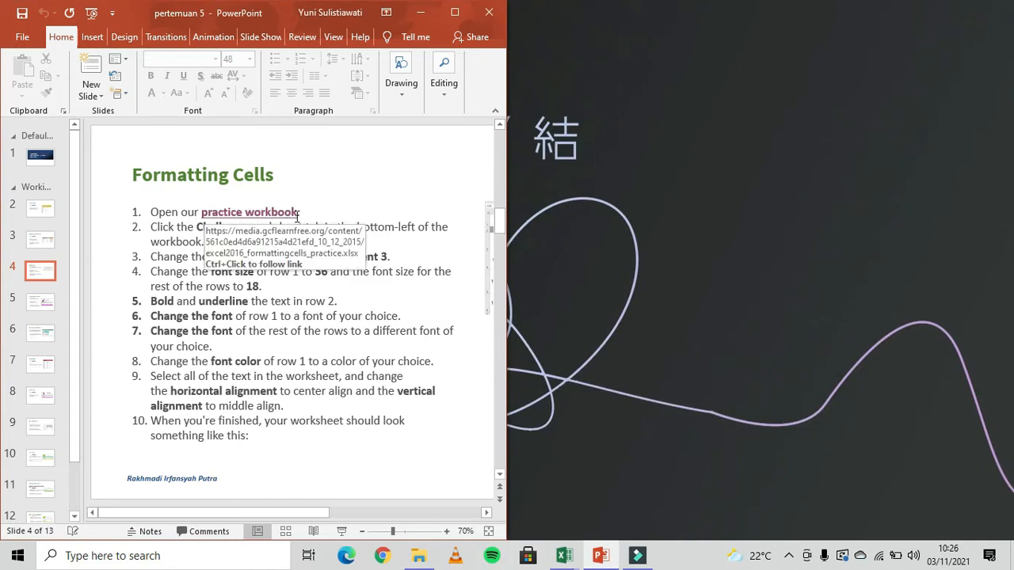
- Switch to the Excel2016_formattingcells_practice workbook and display its Challenge worksheet
{"action": "left_click", "coordinate": [563, 555]}
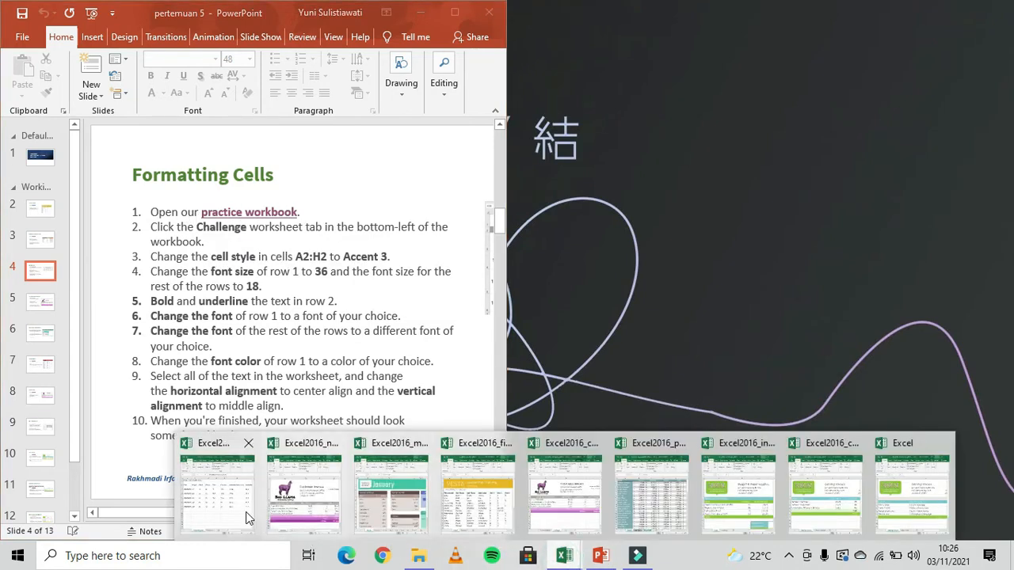
{"action": "left_click", "coordinate": [238, 511]}
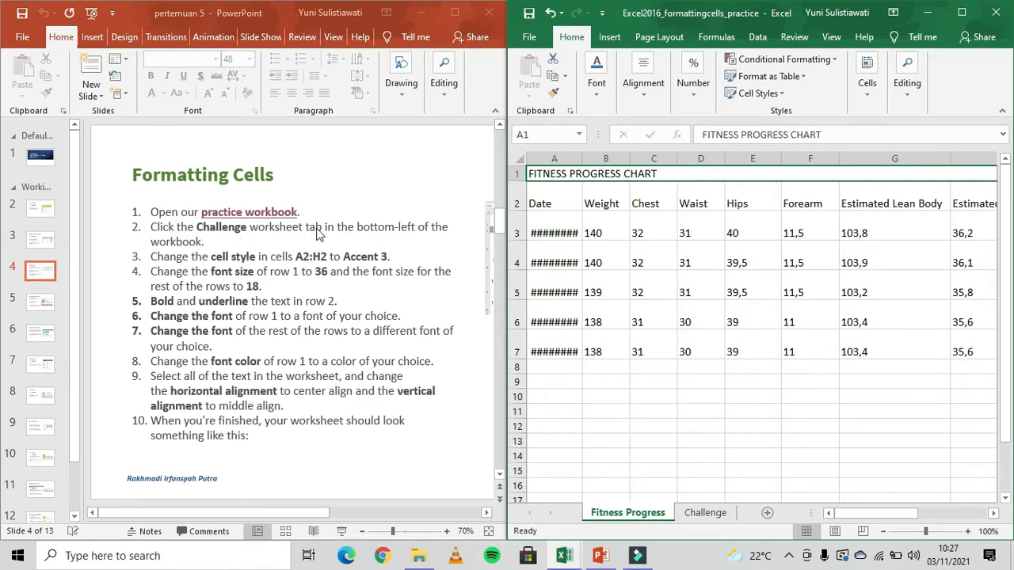
{"action": "left_click", "coordinate": [705, 513]}
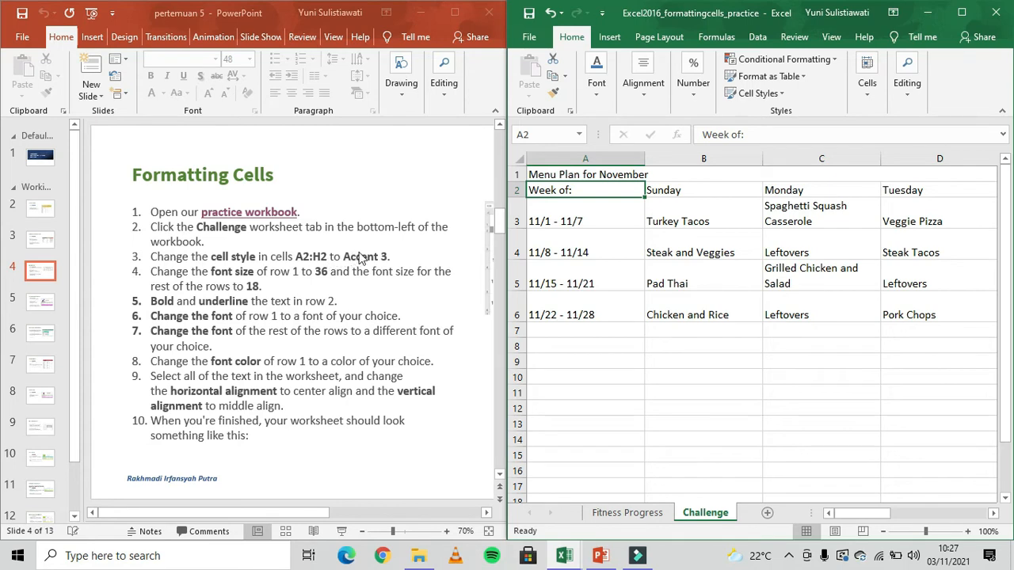
- Apply the Accent3 cell style to the header cells A2:H2 of the menu plan
{"action": "left_click", "coordinate": [578, 175]}
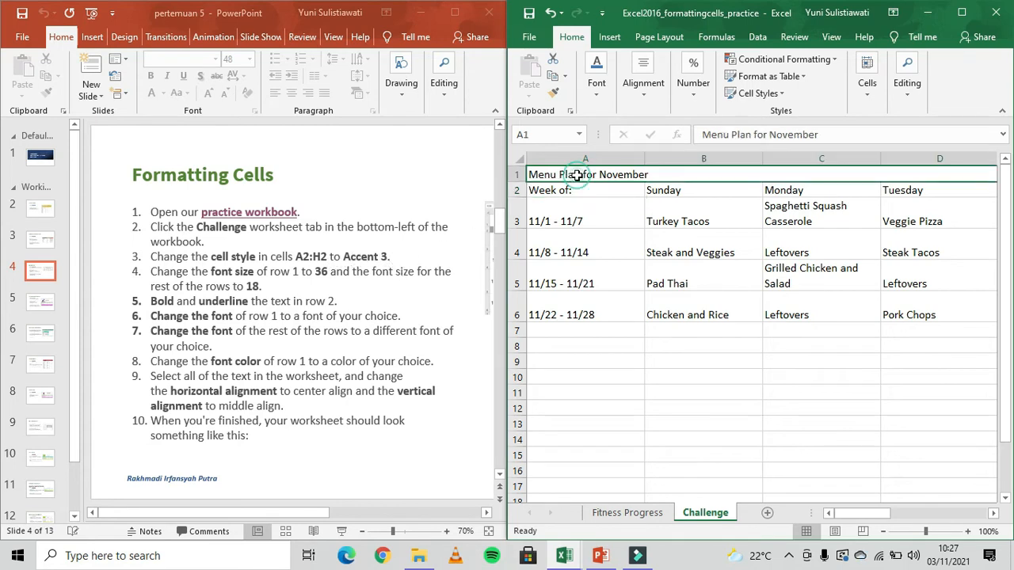
{"action": "left_click_drag", "start_coordinate": [865, 513], "coordinate": [951, 517]}
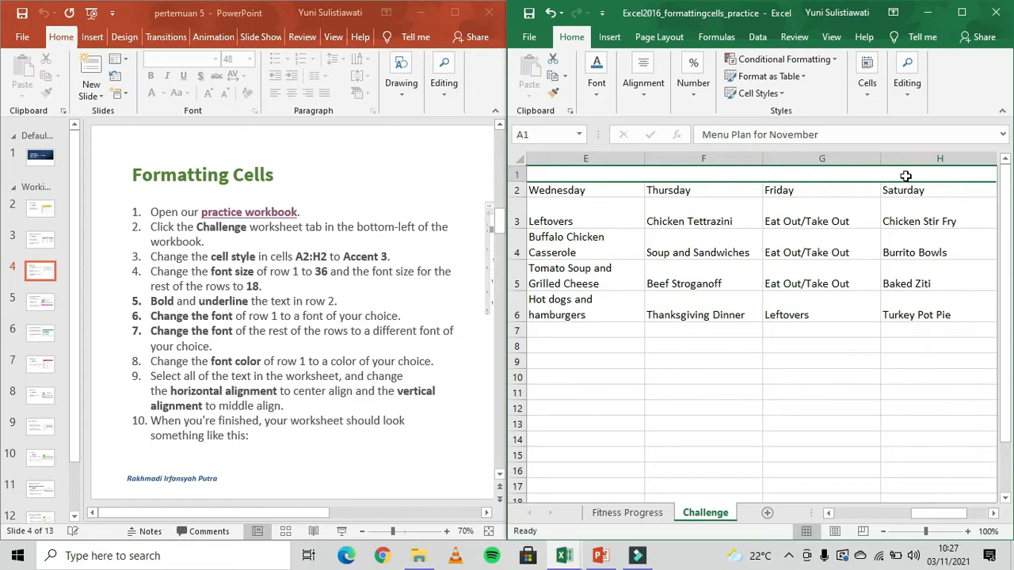
{"action": "left_click_drag", "start_coordinate": [925, 190], "coordinate": [536, 187]}
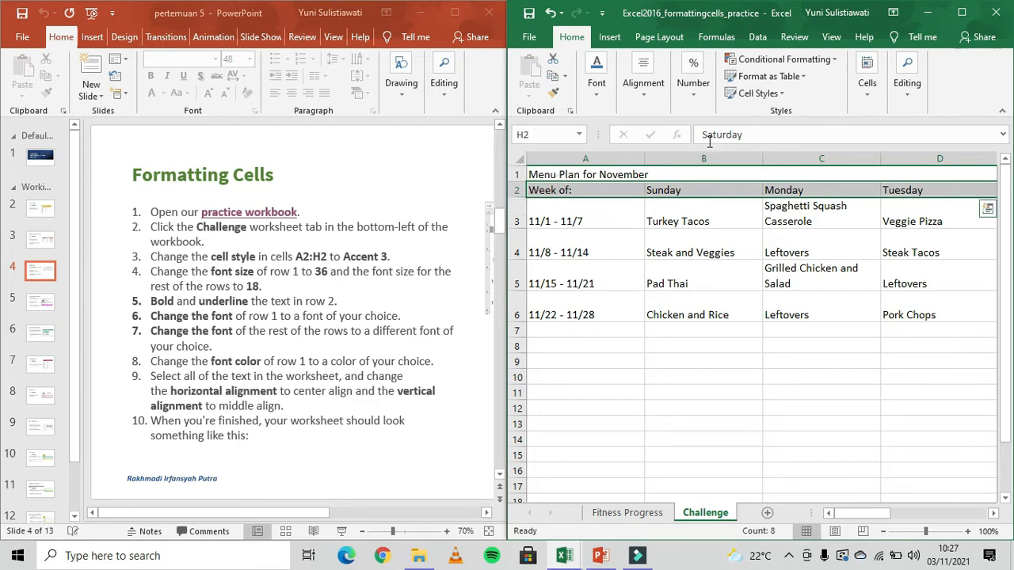
{"action": "left_click", "coordinate": [774, 93]}
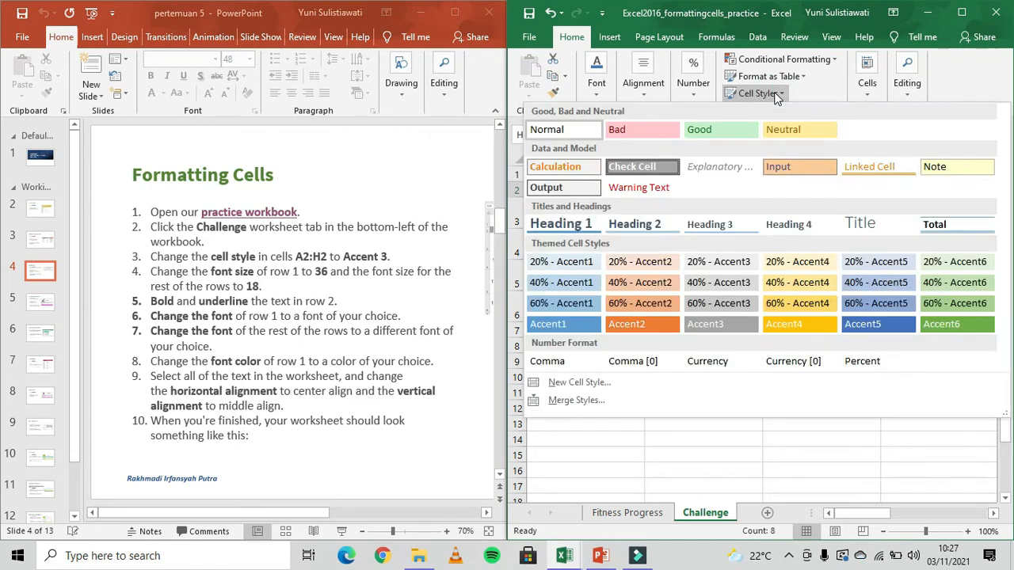
{"action": "left_click", "coordinate": [718, 327]}
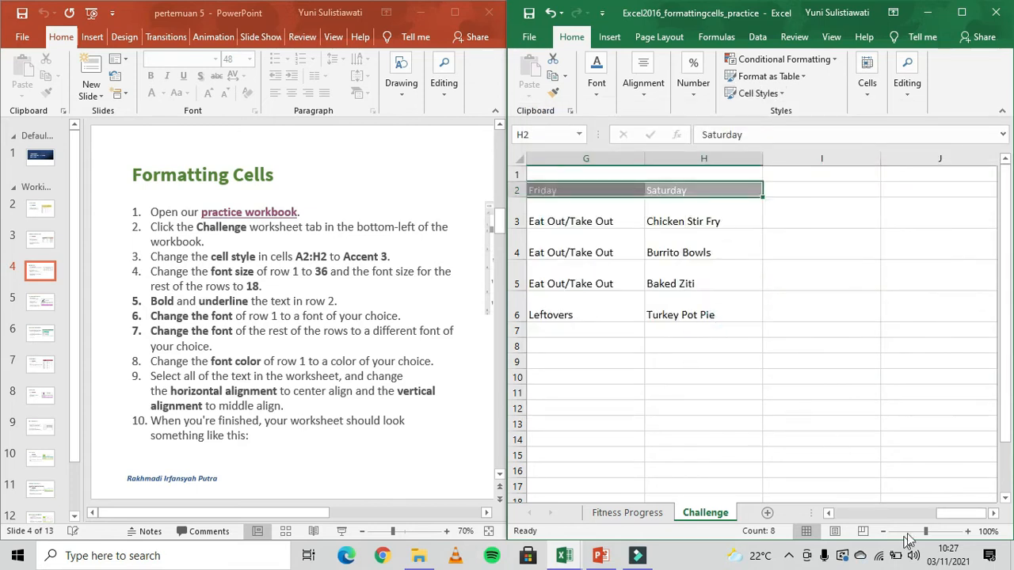
{"action": "left_click_drag", "start_coordinate": [952, 512], "coordinate": [821, 522]}
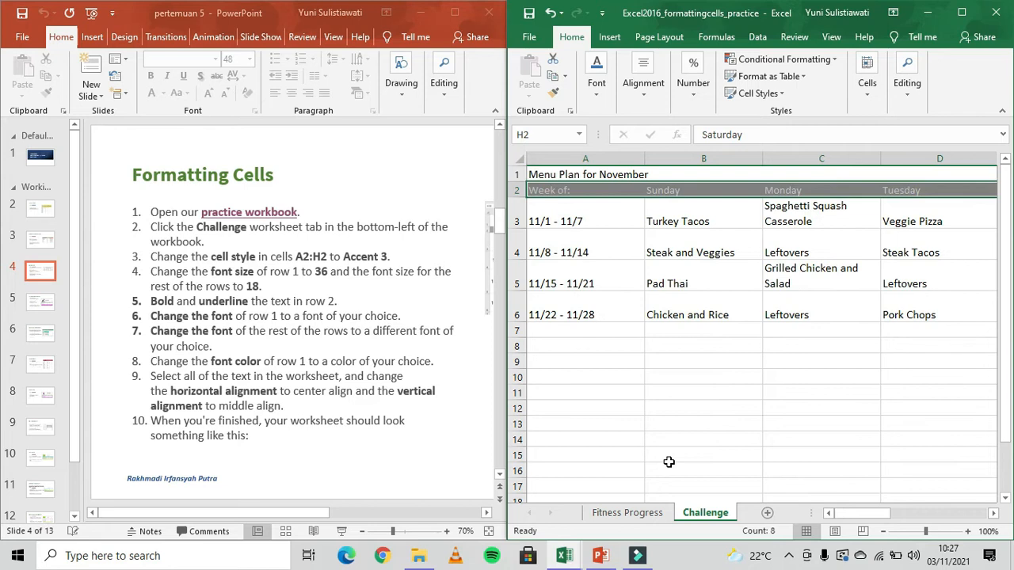
- Set the font size of the Menu Plan for November title in row 1 to 36
{"action": "left_click", "coordinate": [884, 532]}
{"action": "left_click", "coordinate": [884, 531]}
{"action": "left_click", "coordinate": [884, 531]}
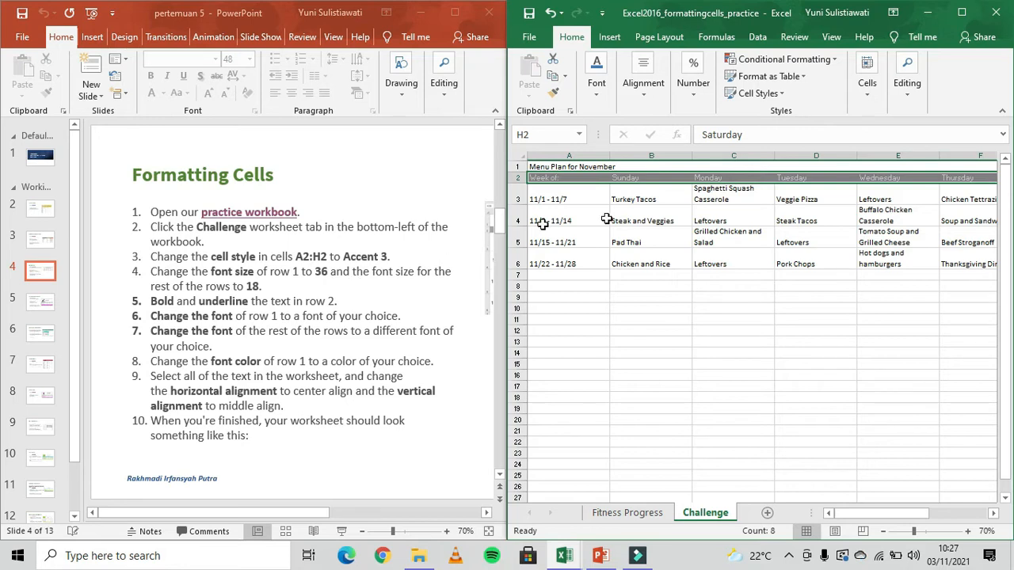
{"action": "left_click", "coordinate": [560, 166]}
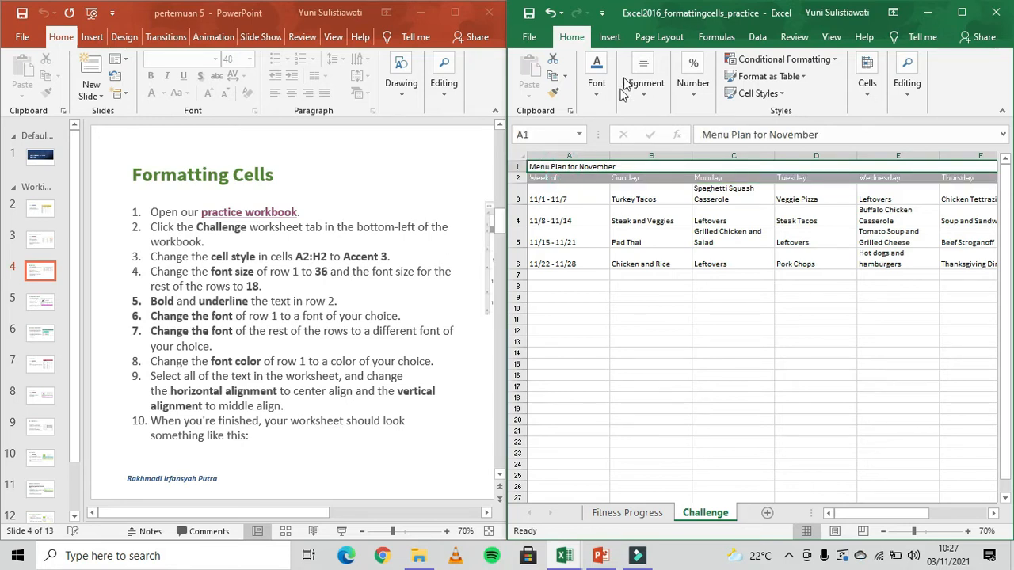
{"action": "left_click", "coordinate": [604, 100]}
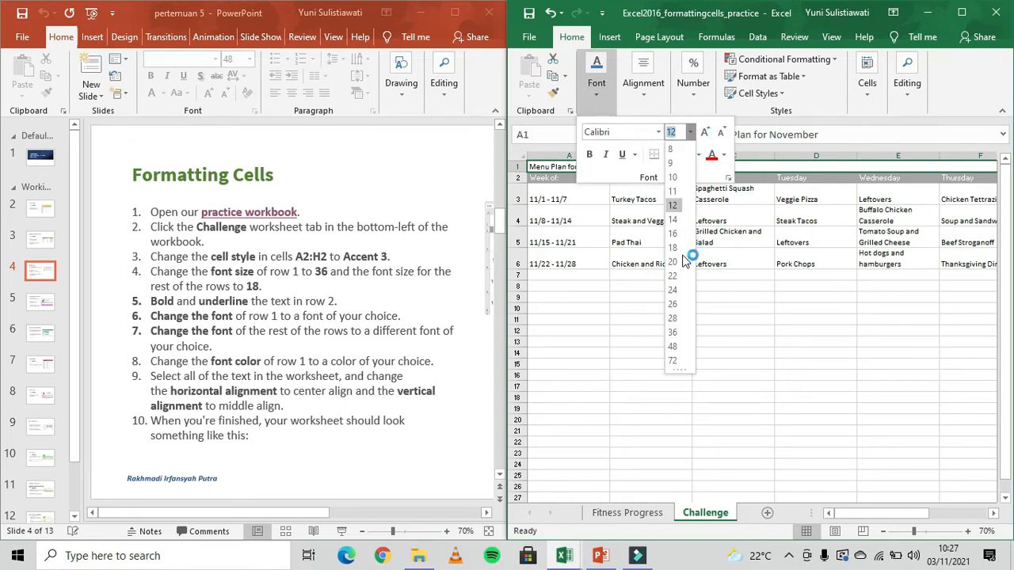
{"action": "left_click", "coordinate": [672, 331]}
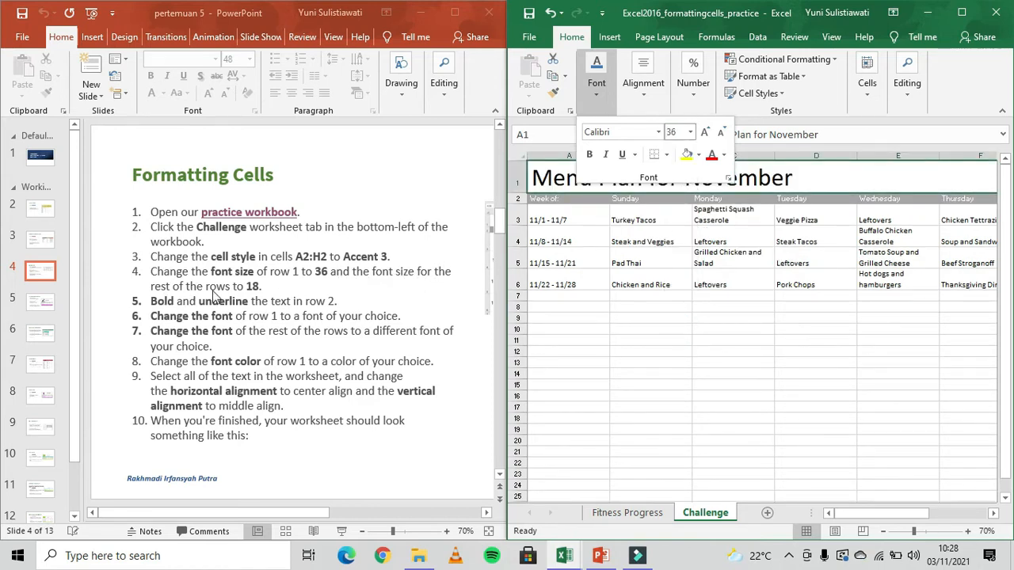
{"action": "left_click", "coordinate": [545, 199]}
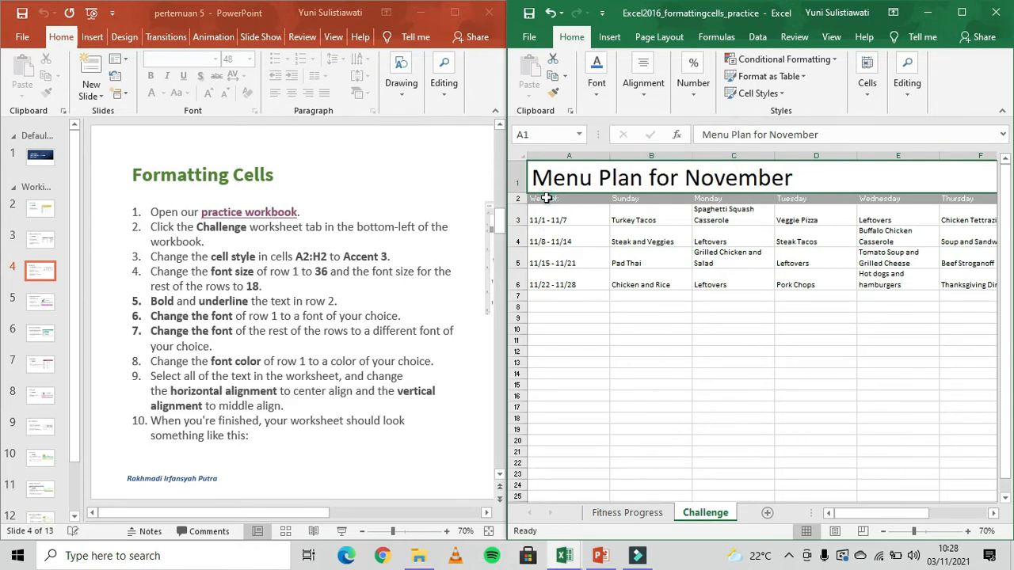
- Set the font size of the menu plan cells A2:H6 to 18
{"action": "left_click_drag", "start_coordinate": [545, 199], "coordinate": [966, 283]}
{"action": "left_click_drag", "start_coordinate": [964, 283], "coordinate": [845, 279]}
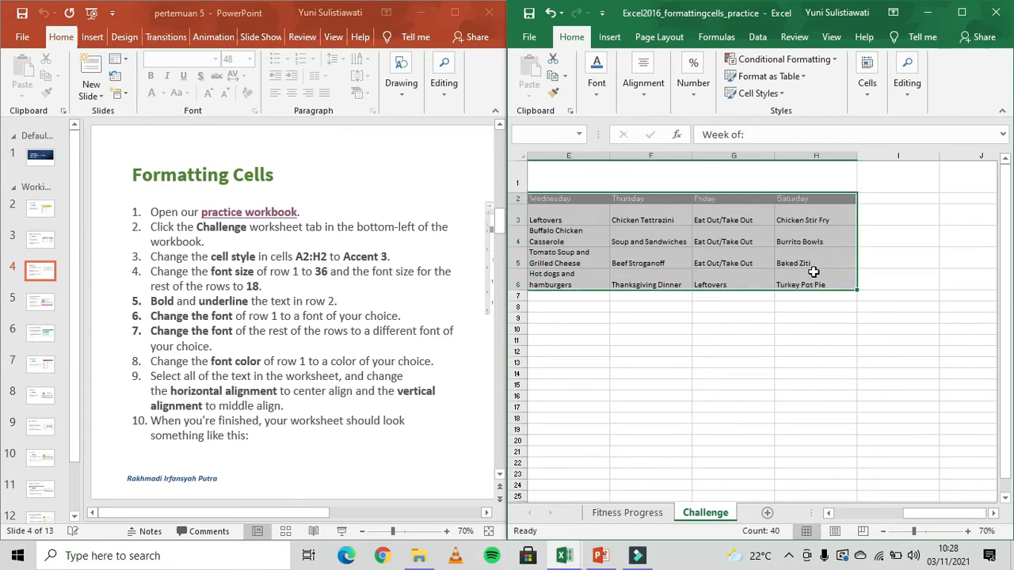
{"action": "left_click", "coordinate": [596, 87]}
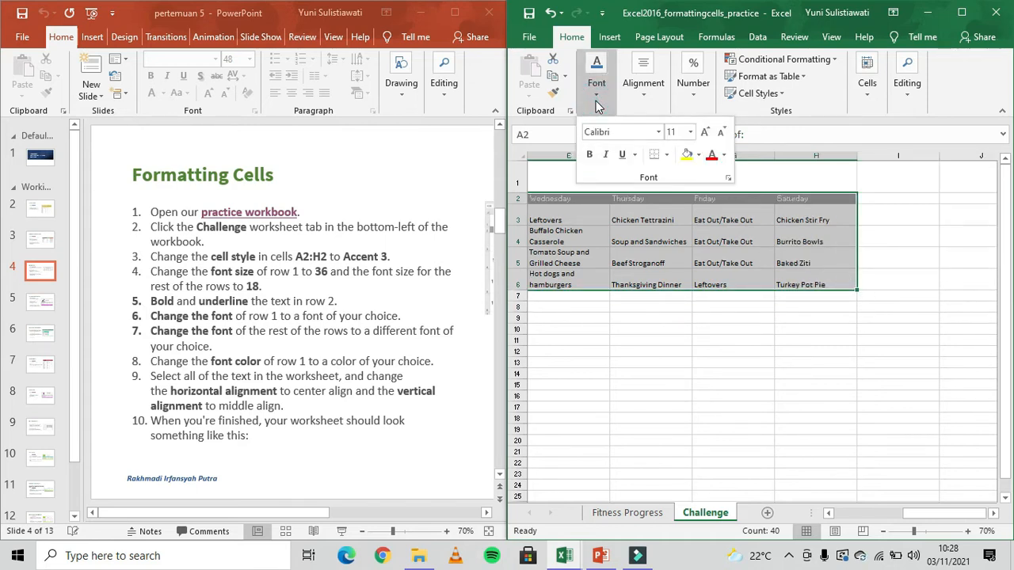
{"action": "left_click", "coordinate": [690, 131]}
{"action": "left_click", "coordinate": [675, 255]}
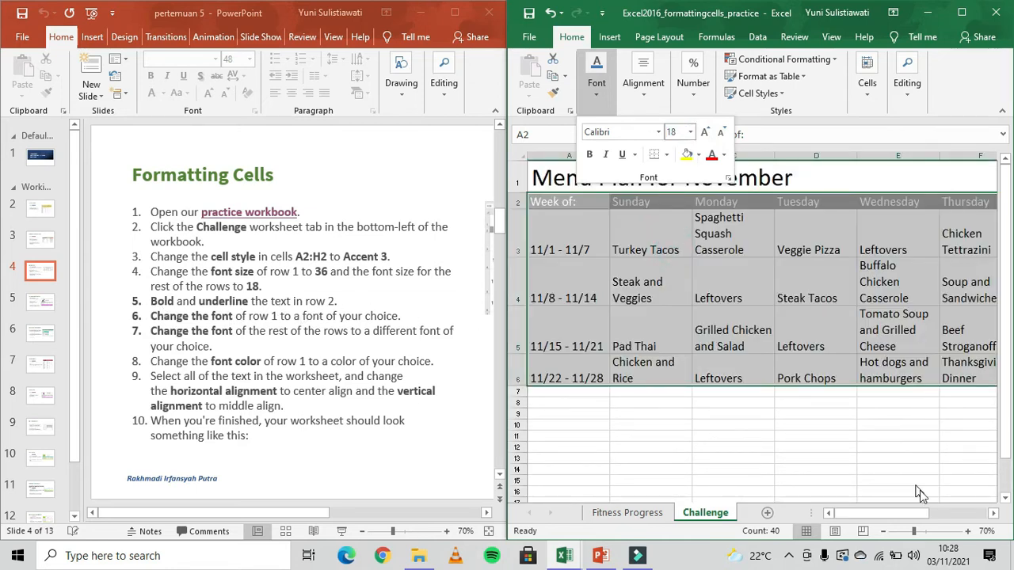
{"action": "left_click", "coordinate": [902, 514]}
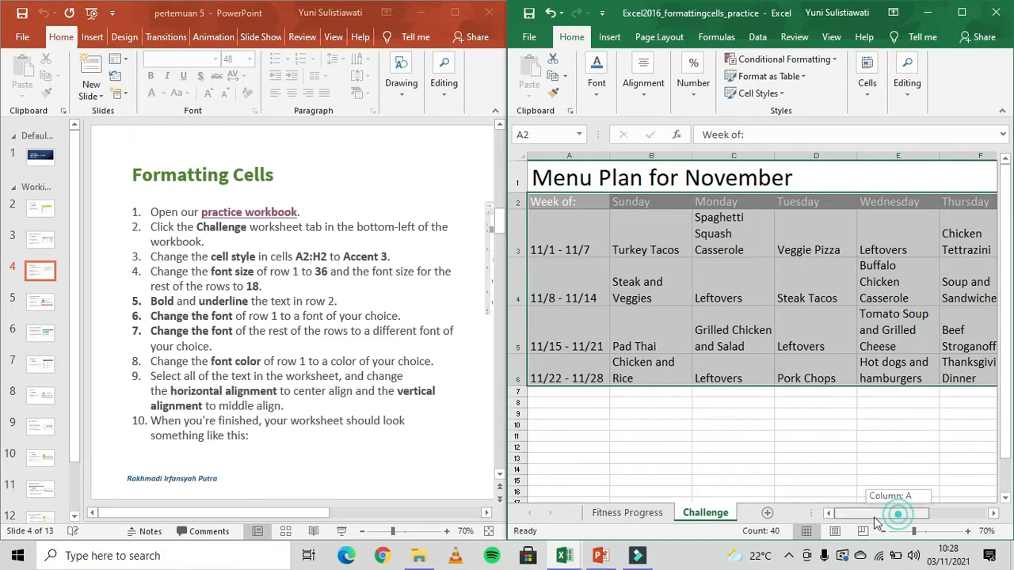
- Make the weekday header text in row 2 bold and underlined
{"action": "left_click", "coordinate": [553, 202]}
{"action": "left_click", "coordinate": [519, 203]}
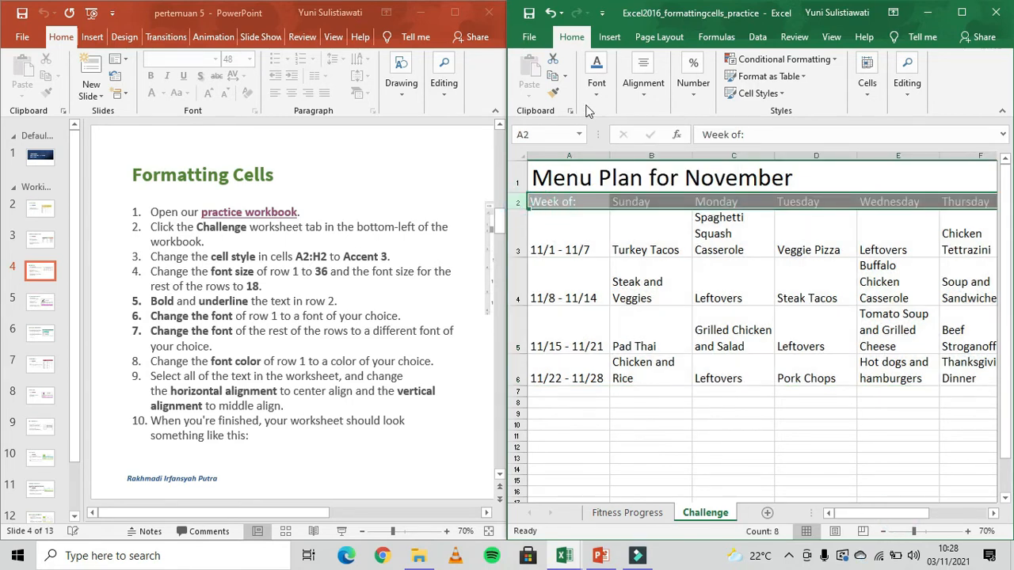
{"action": "left_click", "coordinate": [598, 88]}
{"action": "left_click", "coordinate": [588, 155]}
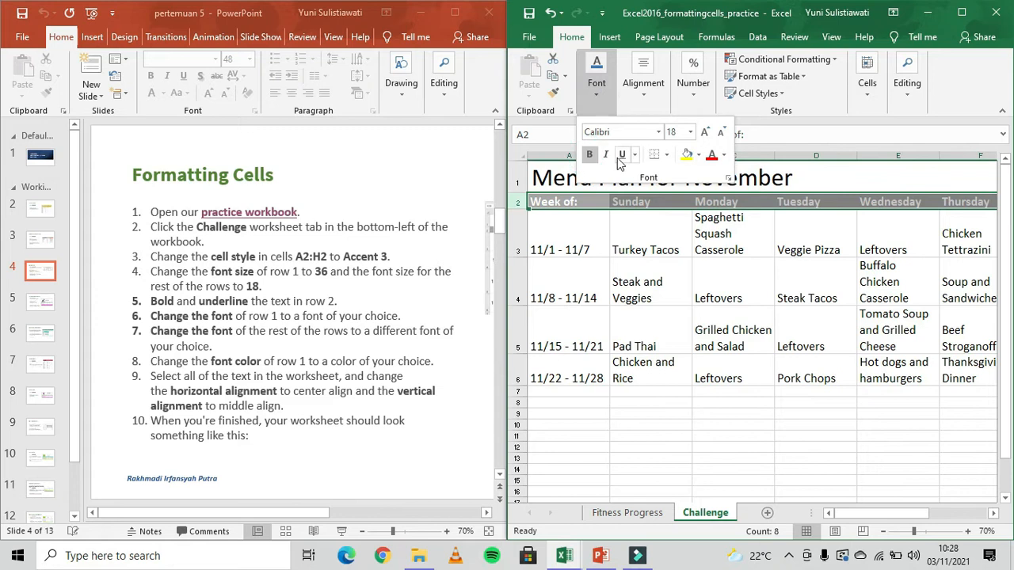
{"action": "left_click", "coordinate": [624, 155]}
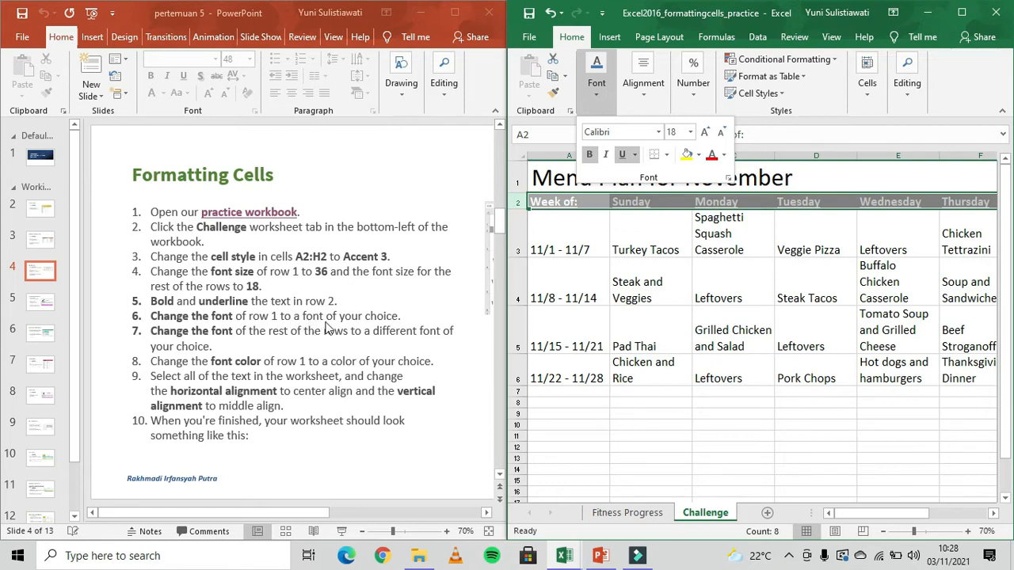
- Change the font of the Menu Plan for November title in row 1 to Arial
{"action": "left_click", "coordinate": [543, 181]}
{"action": "left_click", "coordinate": [549, 178]}
{"action": "left_click", "coordinate": [595, 91]}
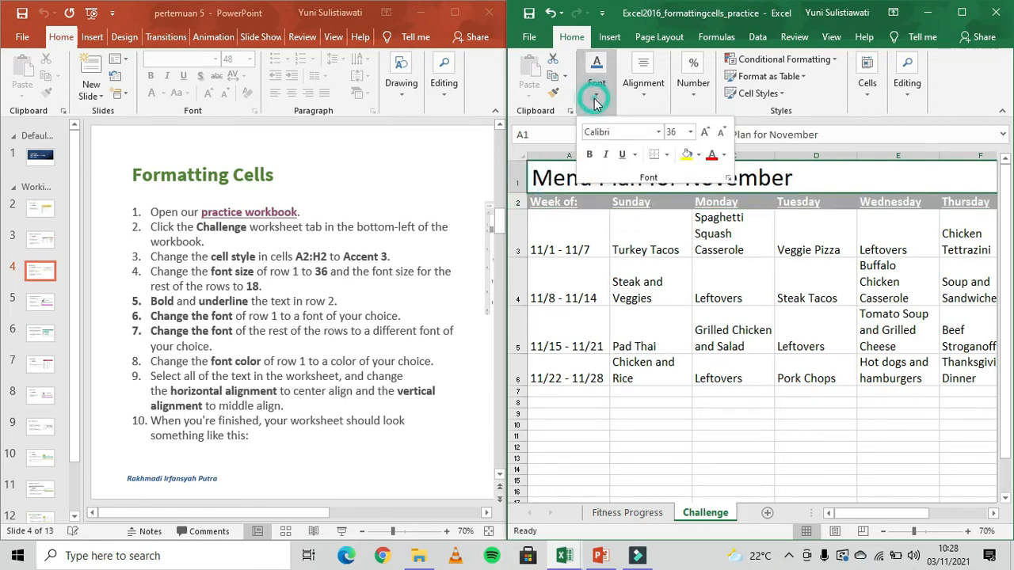
{"action": "left_click", "coordinate": [660, 133]}
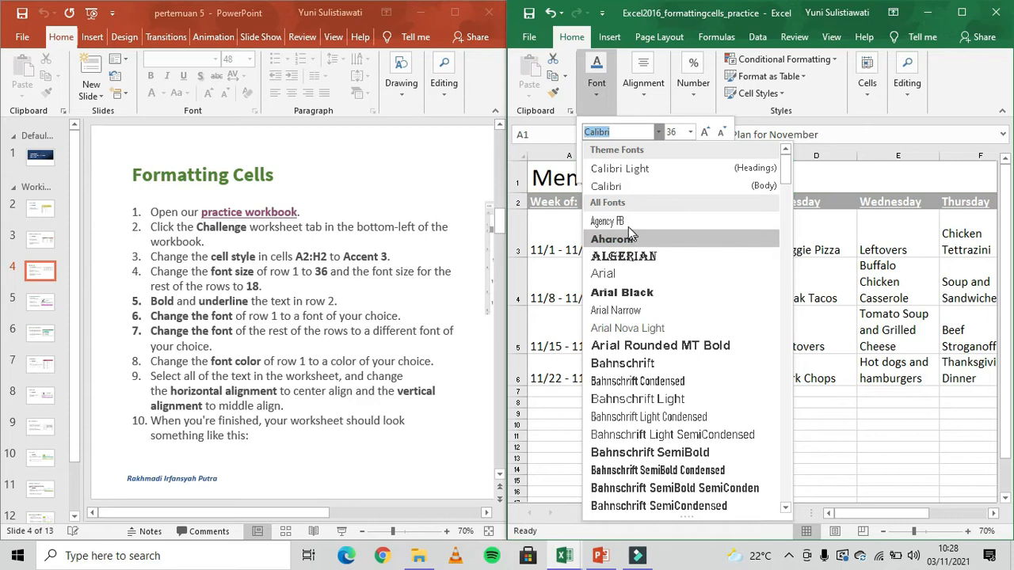
{"action": "left_click", "coordinate": [649, 275]}
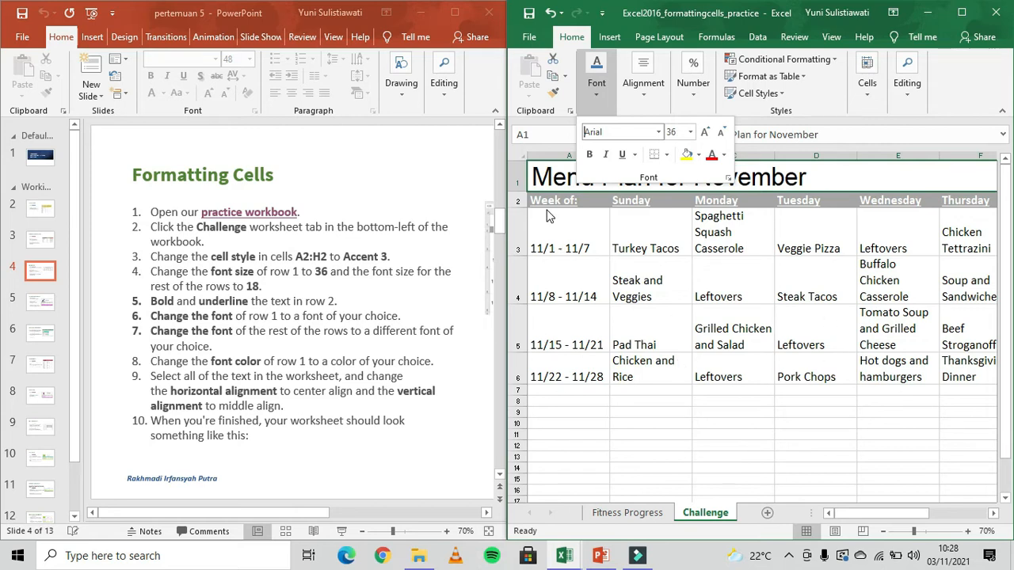
- Change the font of rows 2 to 6 of the menu plan to Sitka Text
{"action": "left_click", "coordinate": [517, 201]}
{"action": "left_click_drag", "start_coordinate": [517, 201], "coordinate": [534, 365]}
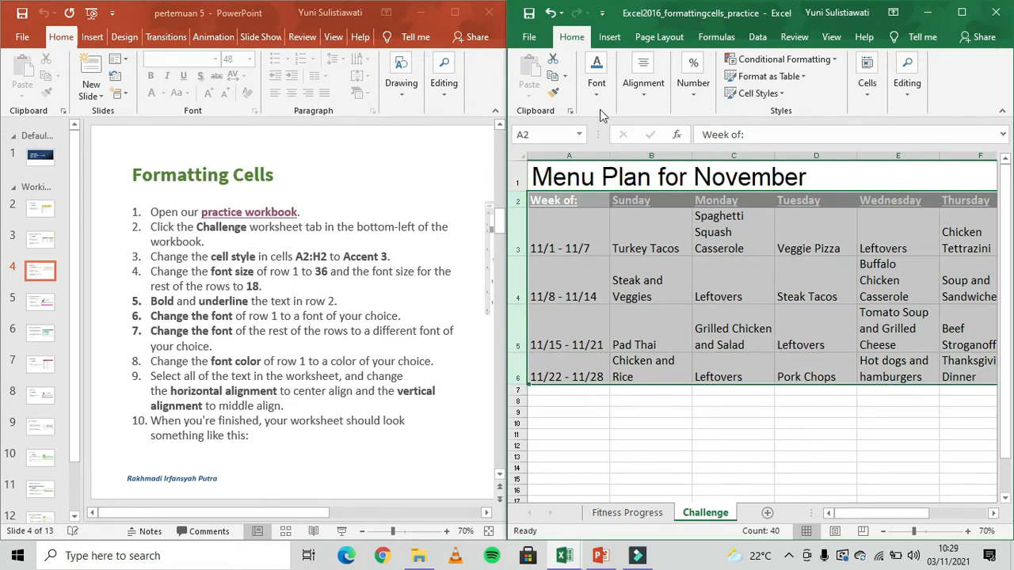
{"action": "left_click", "coordinate": [596, 84]}
{"action": "left_click", "coordinate": [660, 132]}
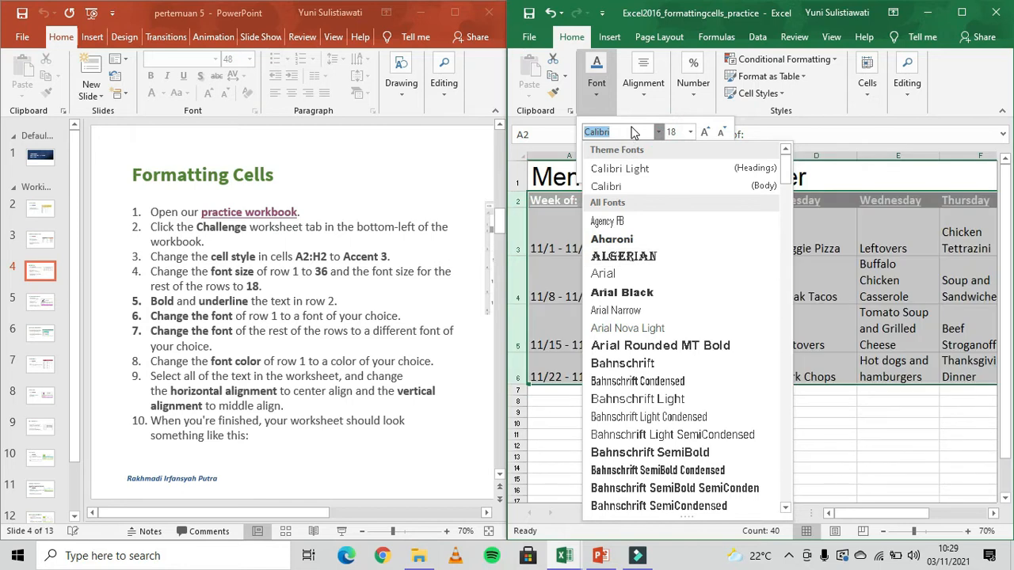
{"action": "scroll", "coordinate": [788, 229], "scroll_direction": "down", "scroll_amount": 3}
{"action": "scroll", "coordinate": [787, 301], "scroll_direction": "down", "scroll_amount": 15}
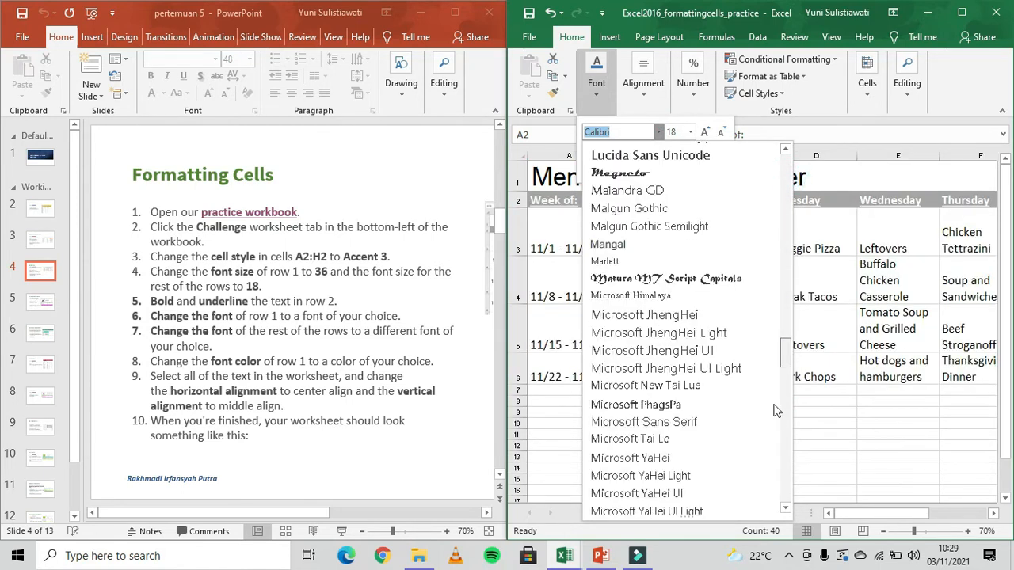
{"action": "scroll", "coordinate": [775, 410], "scroll_direction": "down", "scroll_amount": 7}
{"action": "scroll", "coordinate": [781, 435], "scroll_direction": "down", "scroll_amount": 12}
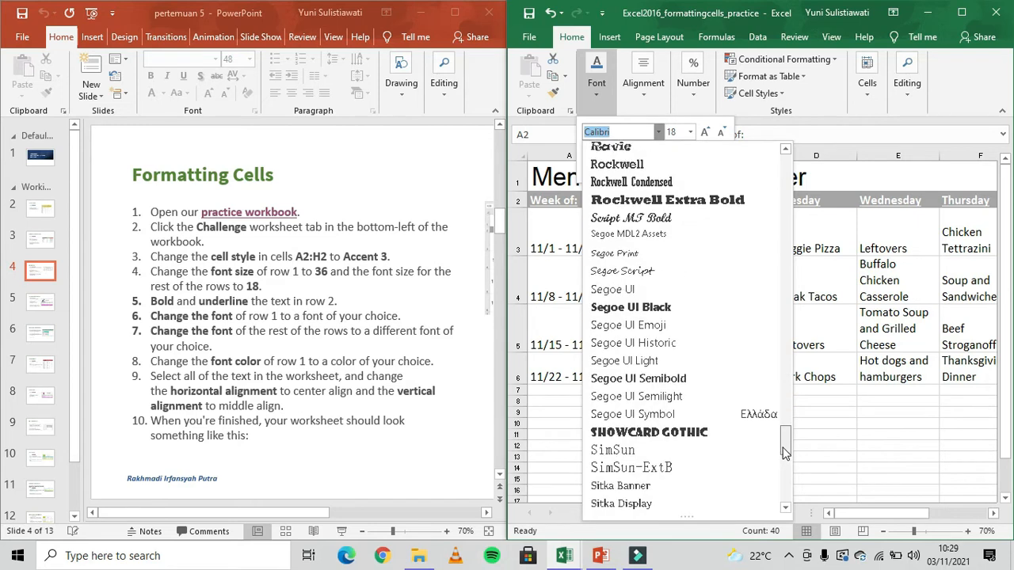
{"action": "mouse_move", "coordinate": [785, 452]}
{"action": "left_mouse_down"}
{"action": "mouse_move", "coordinate": [783, 439]}
{"action": "mouse_move", "coordinate": [785, 469]}
{"action": "left_mouse_up"}
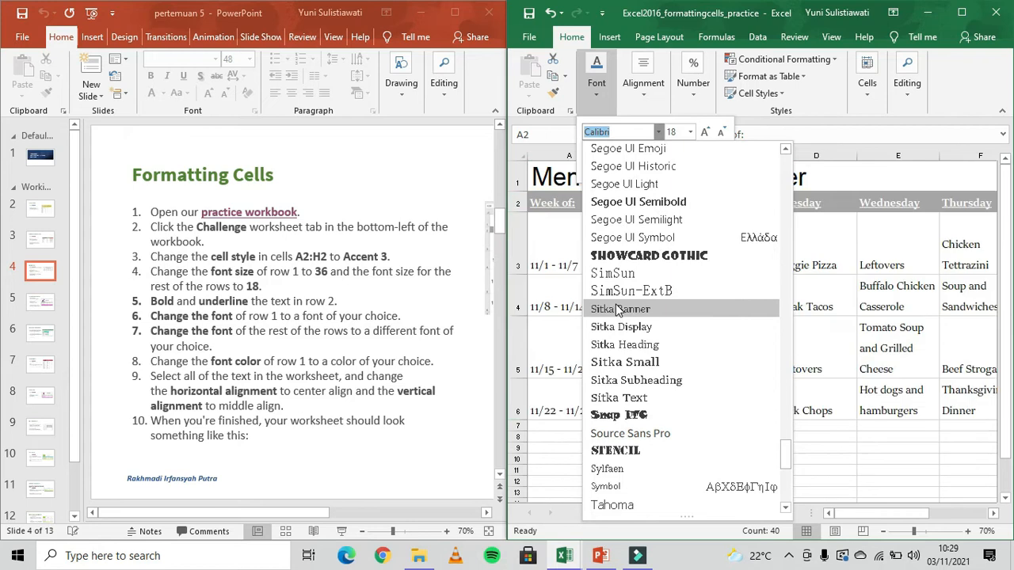
{"action": "left_click", "coordinate": [635, 398]}
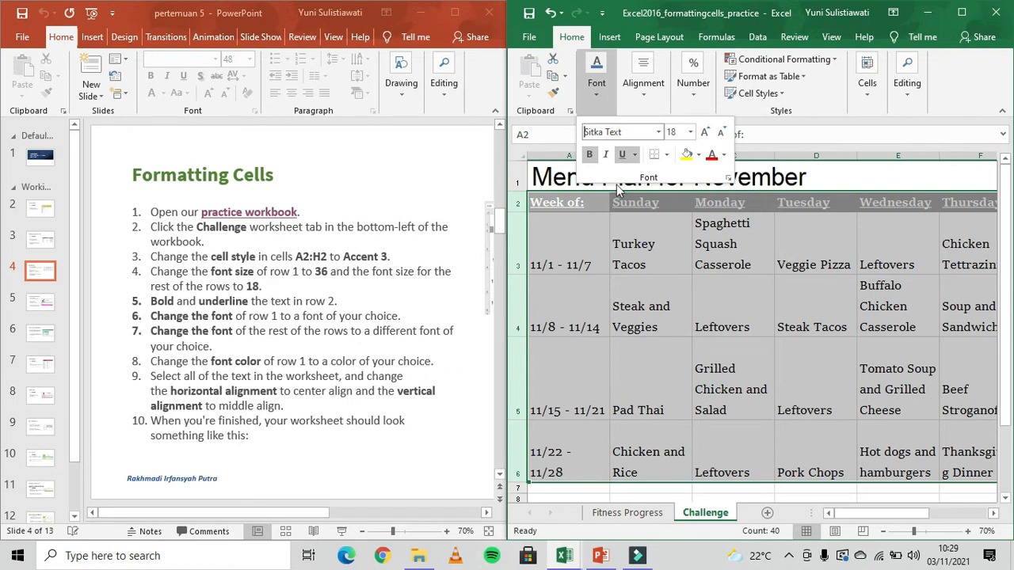
- Set the font color of the Menu Plan for November title to the standard color Blue
{"action": "left_click", "coordinate": [554, 176]}
{"action": "left_click", "coordinate": [552, 176]}
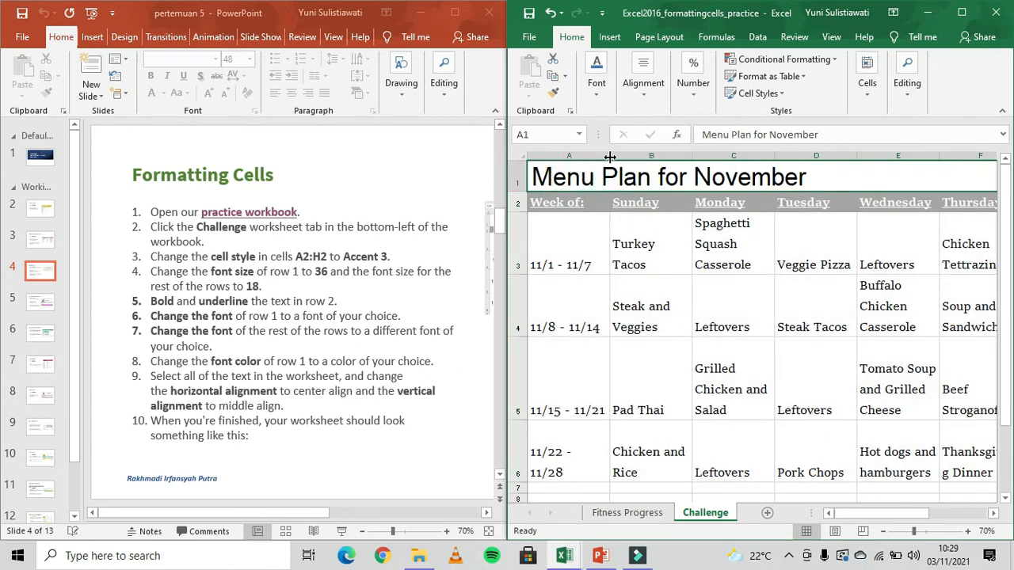
{"action": "left_click", "coordinate": [599, 92]}
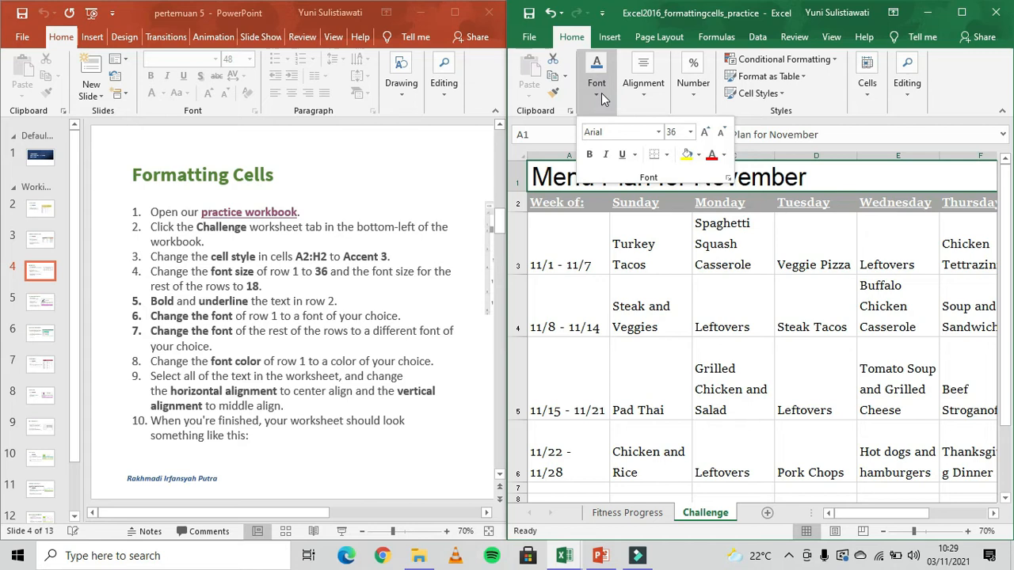
{"action": "left_click", "coordinate": [723, 155]}
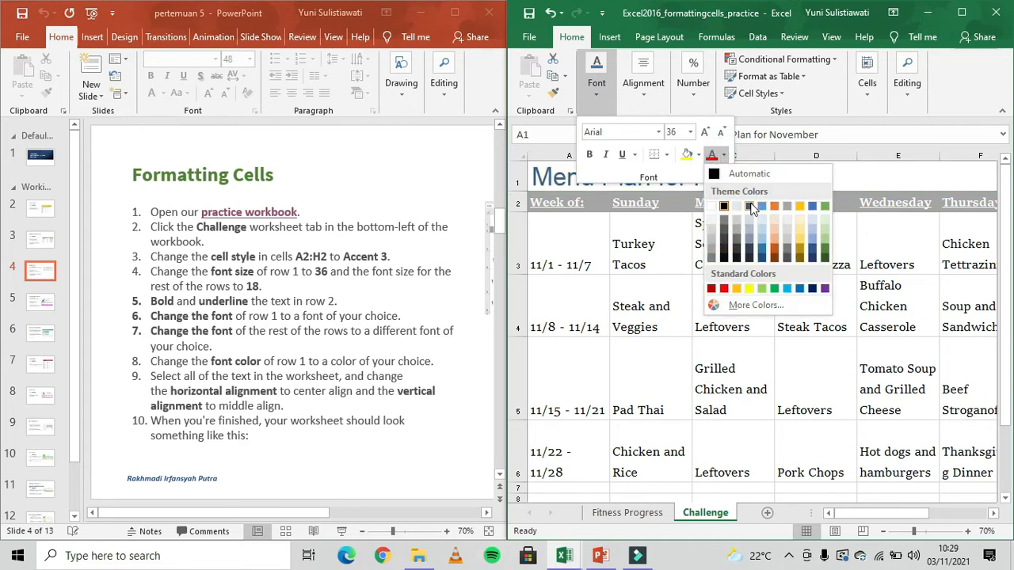
{"action": "left_click", "coordinate": [799, 289]}
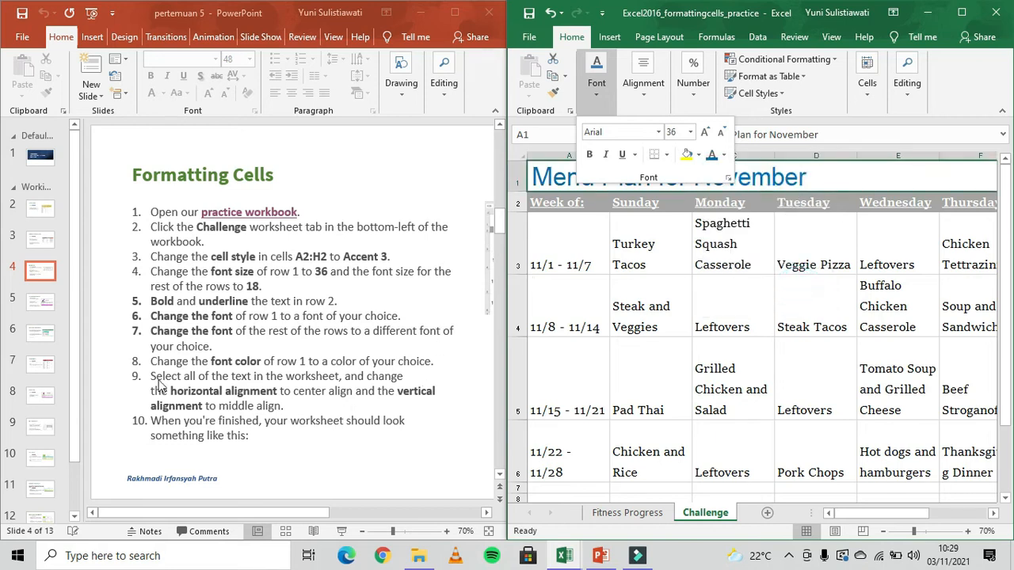
- Set both the horizontal and vertical text alignment of the whole menu plan A1:H6 to Center
{"action": "left_click", "coordinate": [548, 179]}
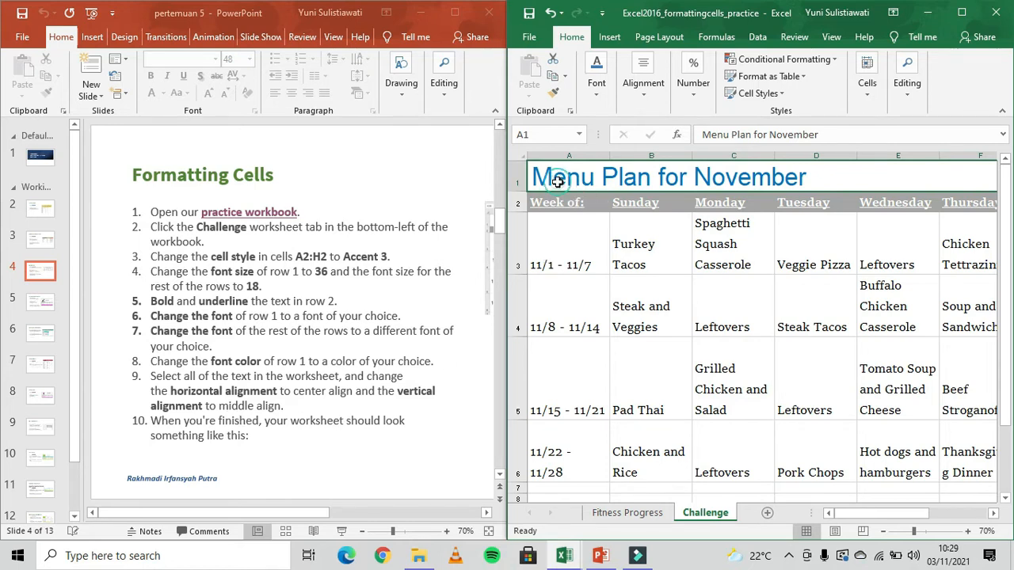
{"action": "left_click_drag", "start_coordinate": [558, 181], "coordinate": [828, 438]}
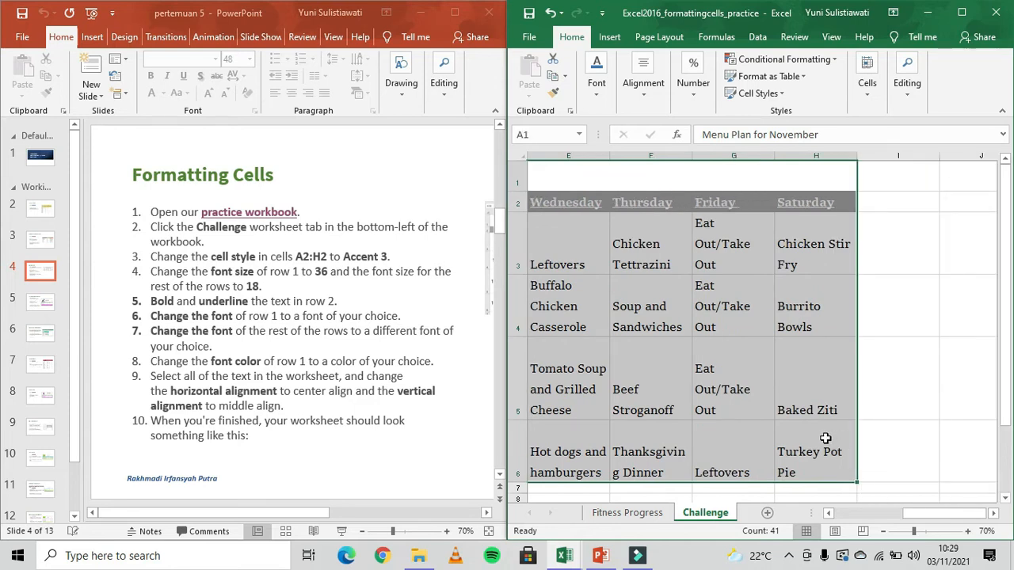
{"action": "left_click", "coordinate": [649, 100]}
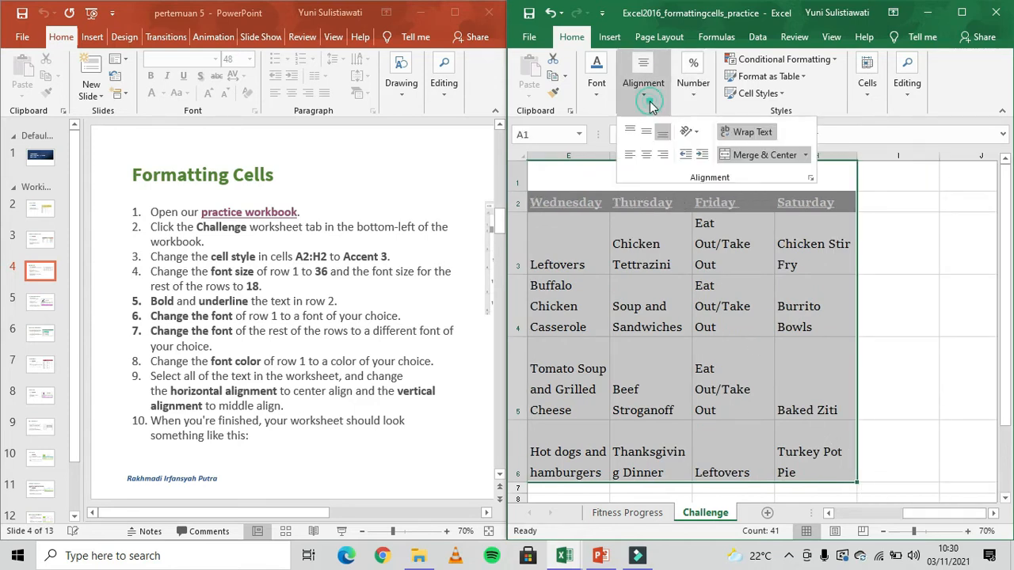
{"action": "left_click", "coordinate": [810, 179]}
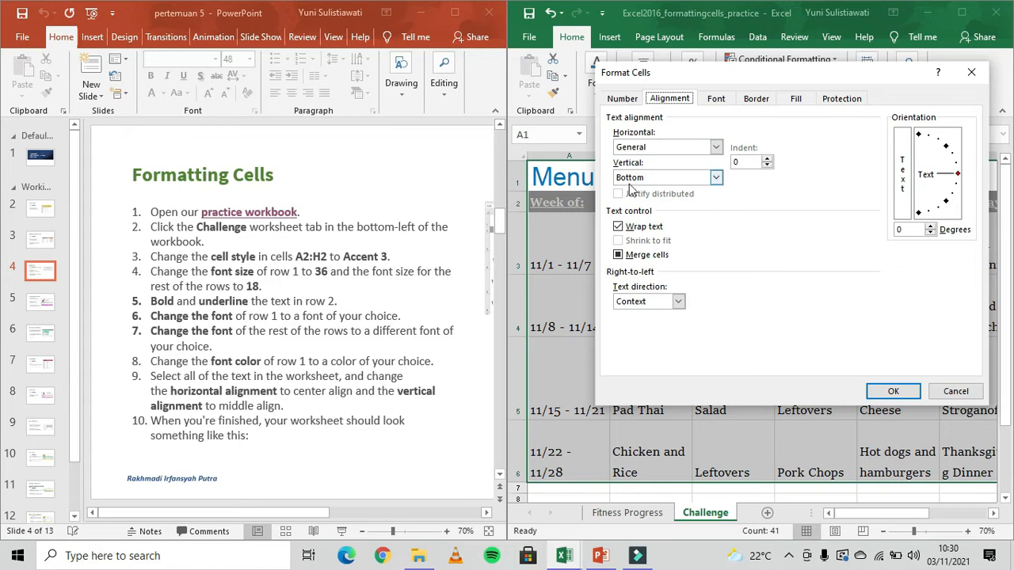
{"action": "left_click", "coordinate": [715, 148]}
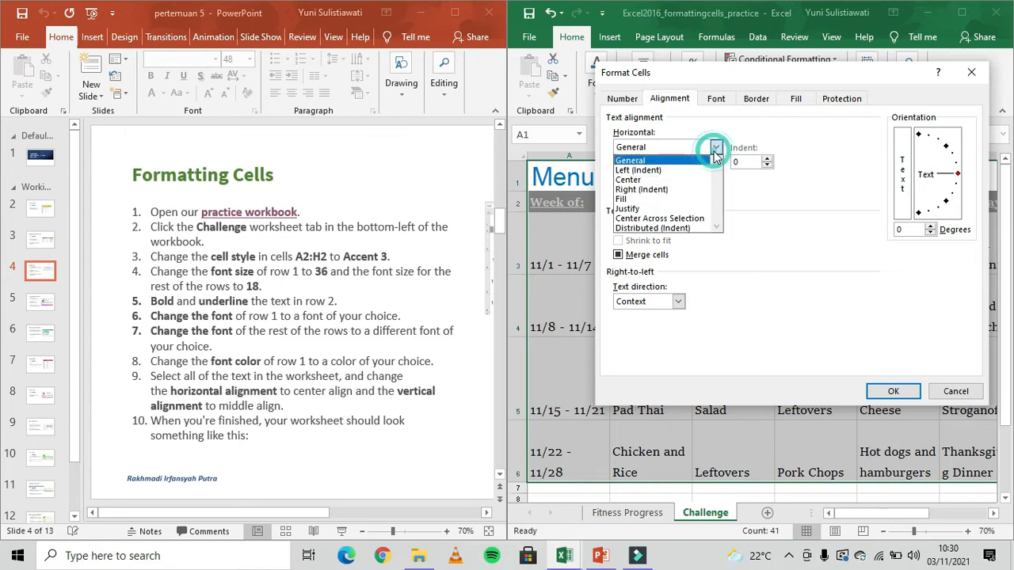
{"action": "left_click", "coordinate": [675, 180]}
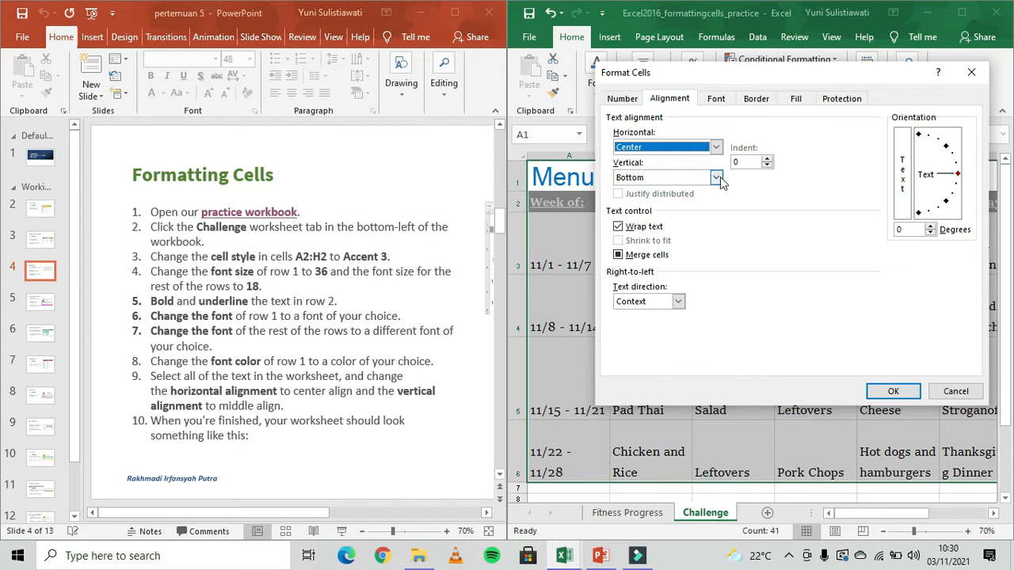
{"action": "left_click", "coordinate": [717, 178]}
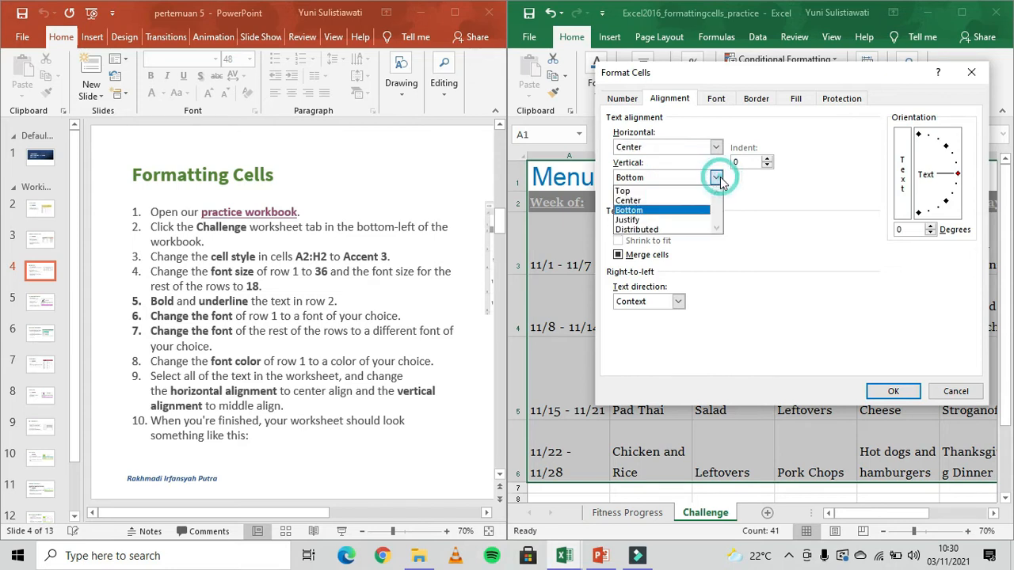
{"action": "left_click", "coordinate": [671, 201]}
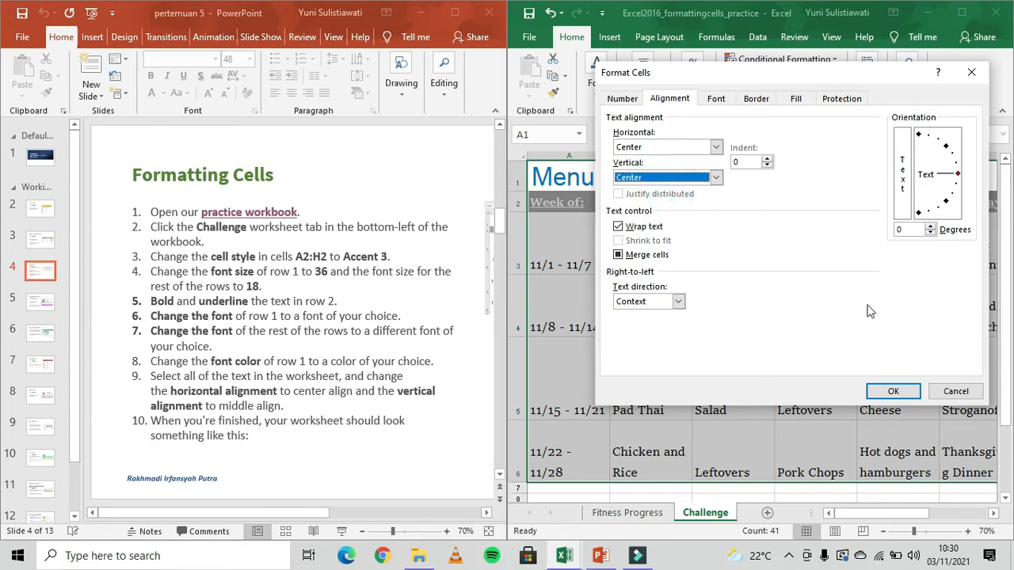
{"action": "left_click", "coordinate": [892, 392]}
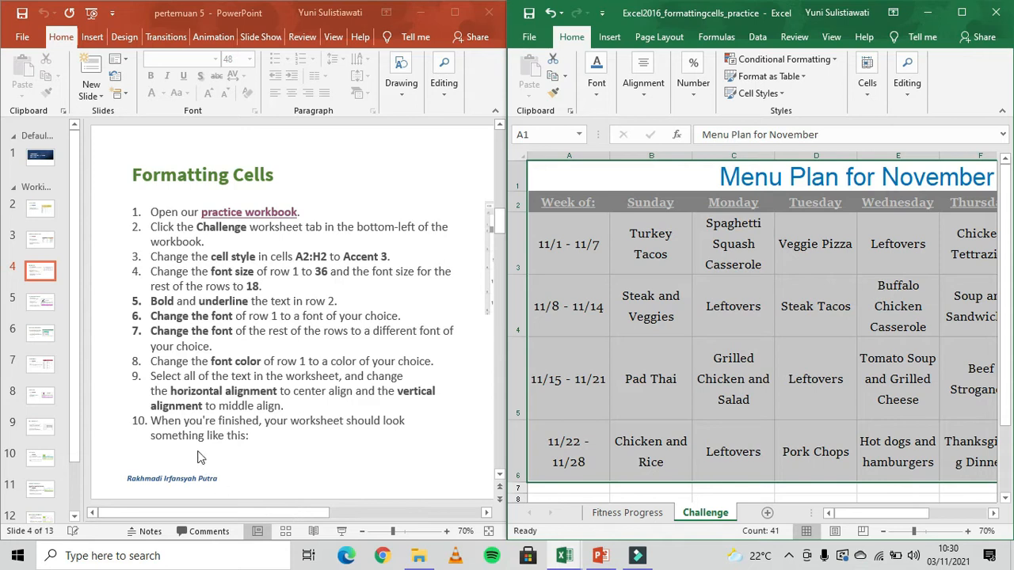
- Compare the whole menu plan, viewed at 40% zoom, with the example picture on the Formatting Cells slide
{"action": "left_click", "coordinate": [216, 512]}
{"action": "left_click_drag", "start_coordinate": [235, 517], "coordinate": [516, 510]}
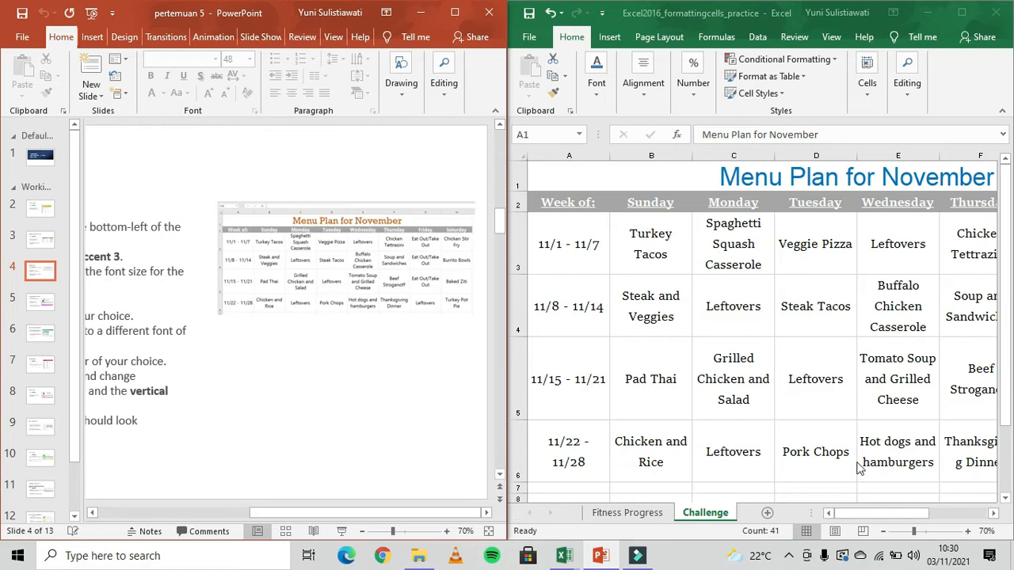
{"action": "left_click", "coordinate": [880, 536]}
{"action": "left_click", "coordinate": [882, 532]}
{"action": "left_click", "coordinate": [883, 532]}
{"action": "left_click", "coordinate": [884, 532]}
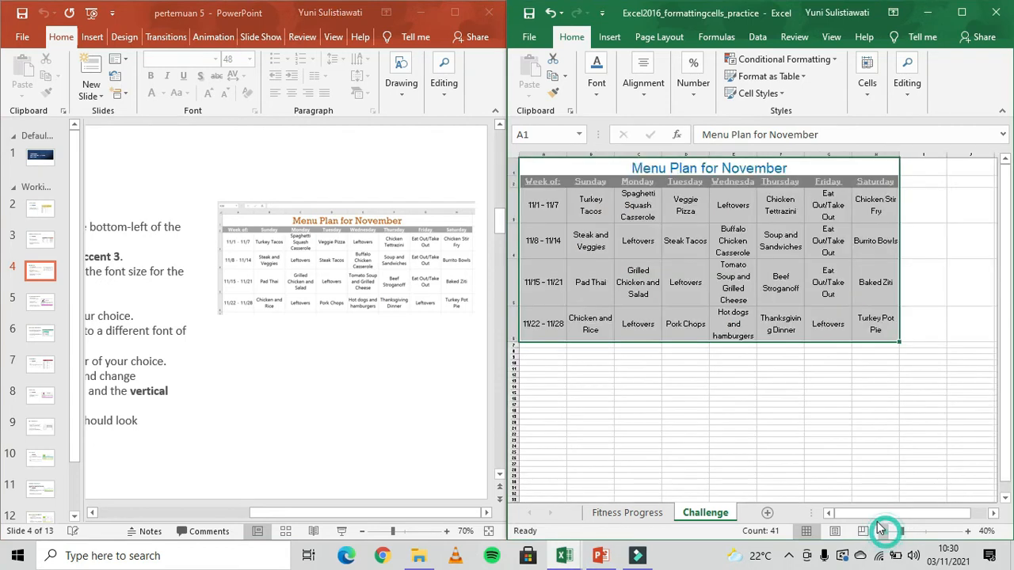
{"action": "left_click", "coordinate": [752, 447]}
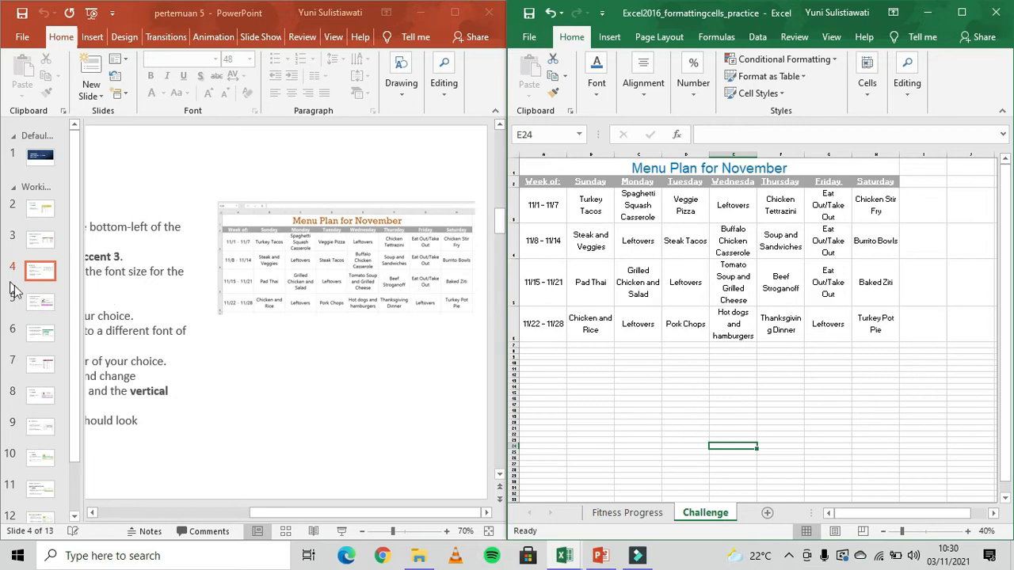
- Show the Understanding Number Formats slide with its instructions and close the Excel2016_formattingcells_practice workbook
{"action": "left_click", "coordinate": [38, 305]}
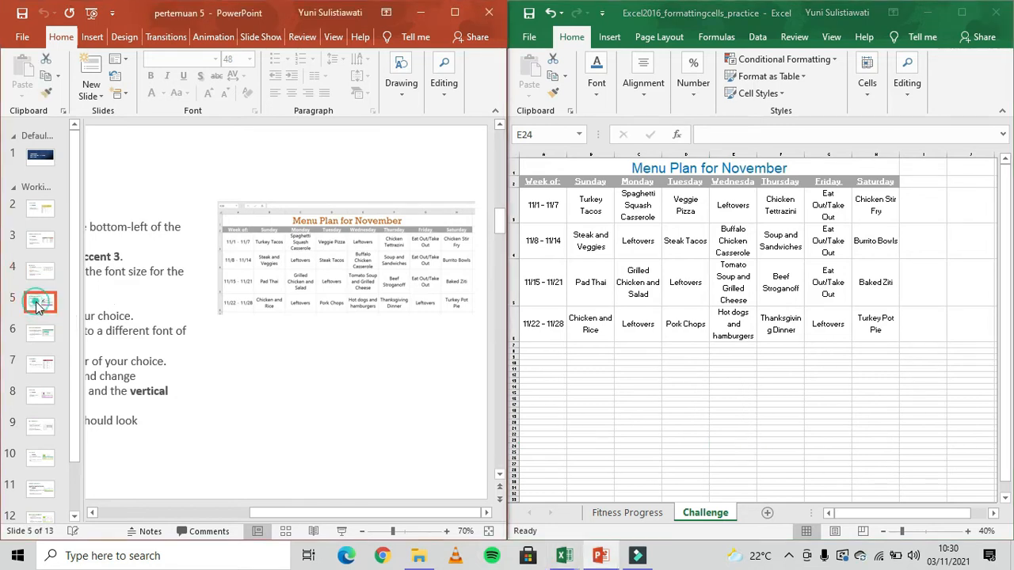
{"action": "left_click", "coordinate": [995, 18]}
{"action": "left_click", "coordinate": [570, 295]}
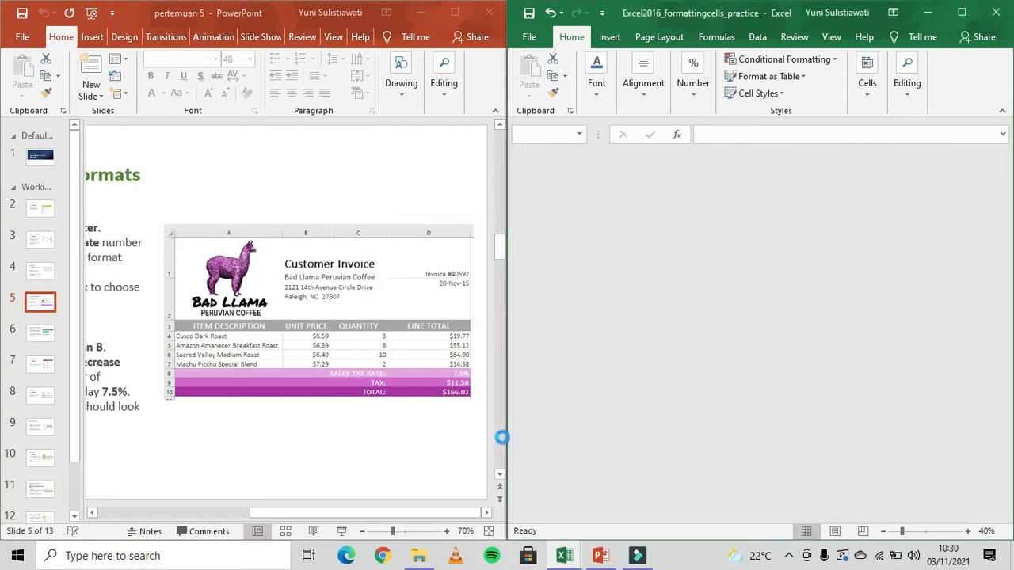
{"action": "left_click_drag", "start_coordinate": [356, 515], "coordinate": [99, 513]}
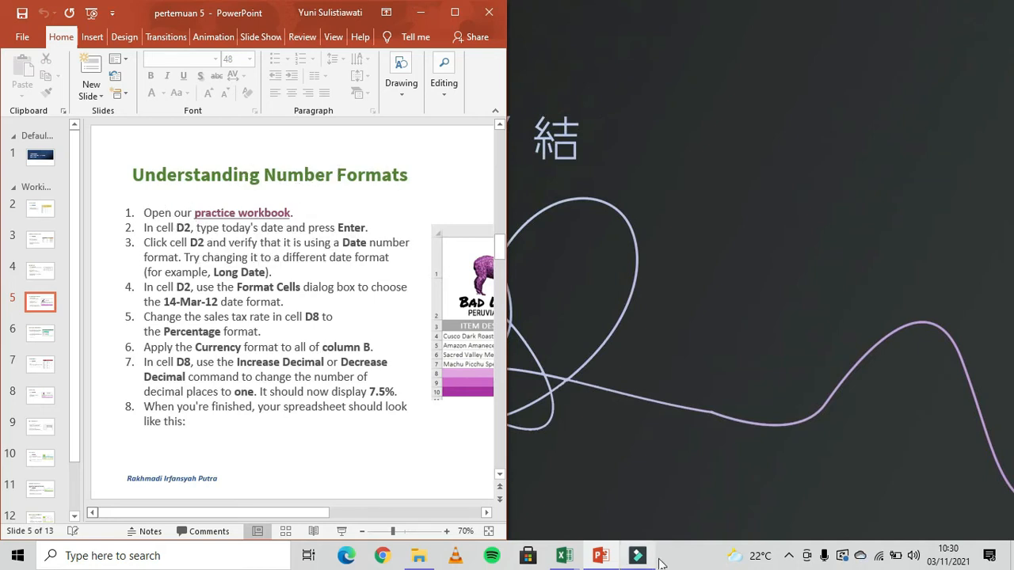
- Switch to the Excel2016_numberformats_practice workbook in Excel
{"action": "left_click", "coordinate": [564, 555]}
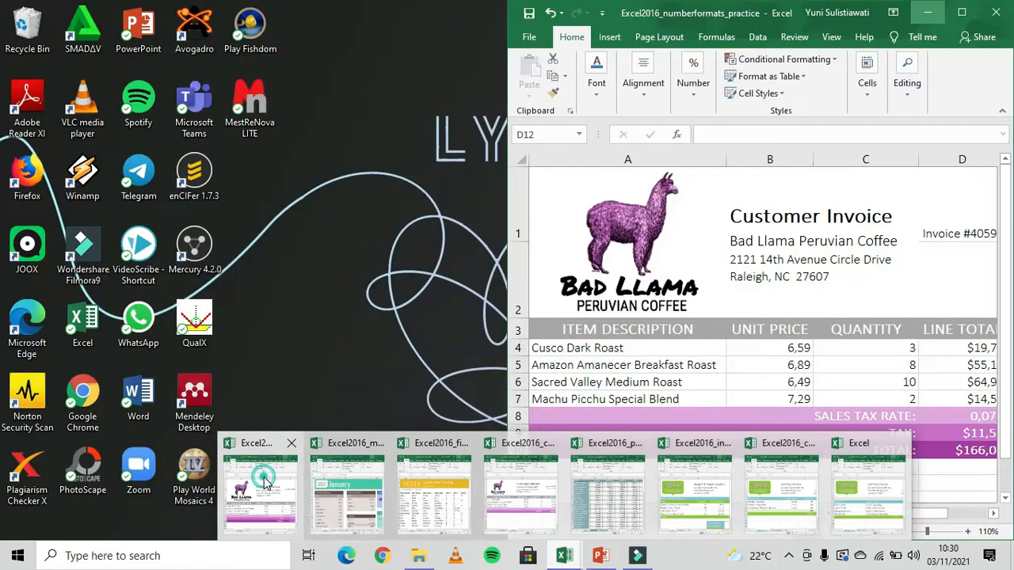
{"action": "left_click", "coordinate": [264, 483]}
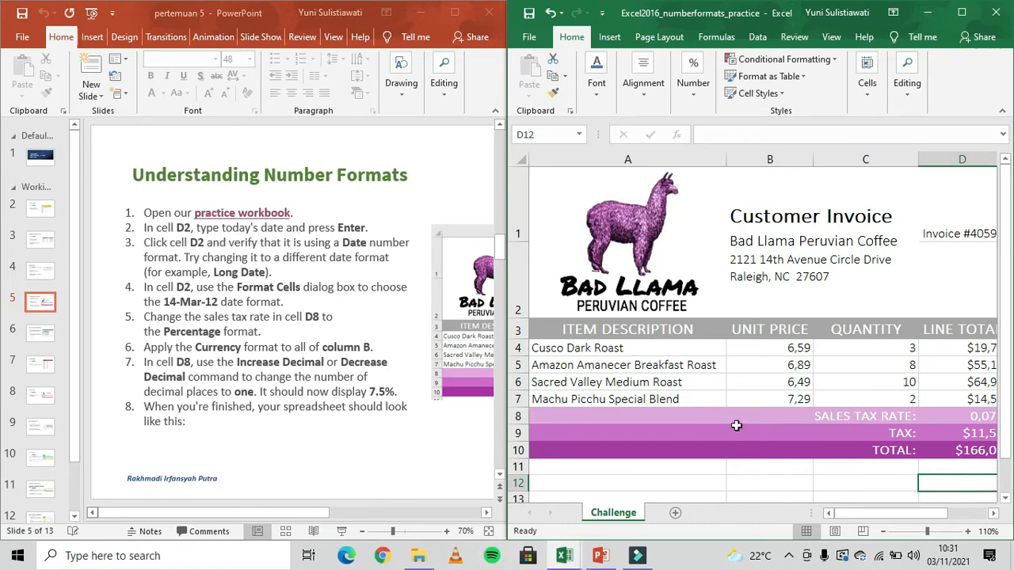
{"action": "left_click_drag", "start_coordinate": [887, 513], "coordinate": [919, 523]}
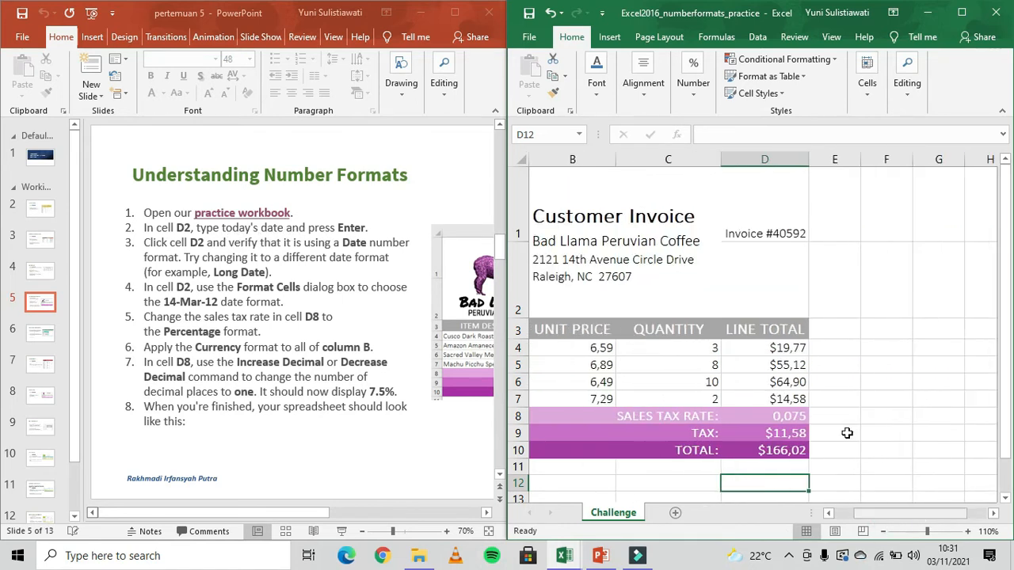
- Enter today's date, 3 November 2021, in cell D2 of the Challenge sheet
{"action": "left_click", "coordinate": [764, 160]}
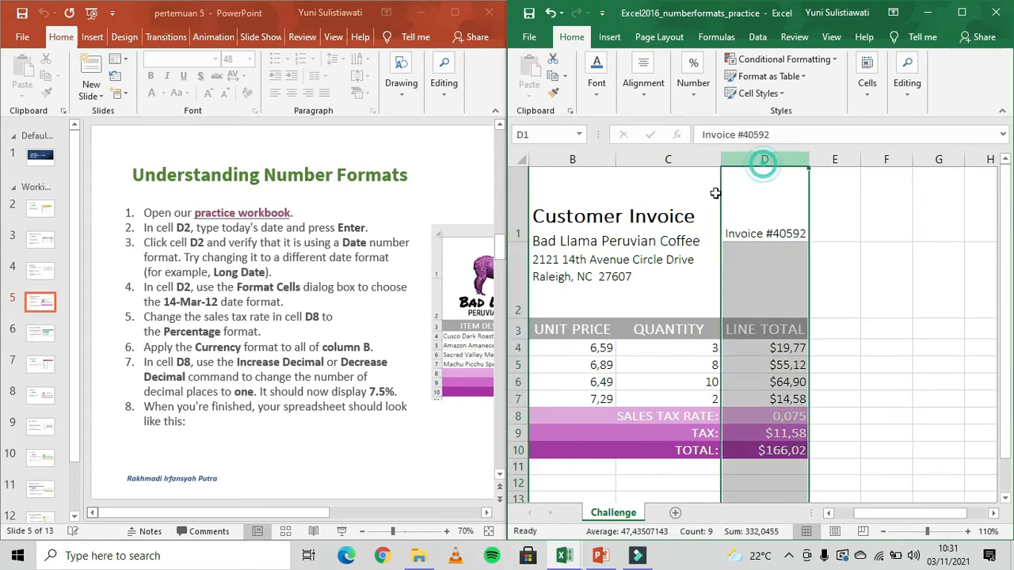
{"action": "left_click", "coordinate": [518, 293]}
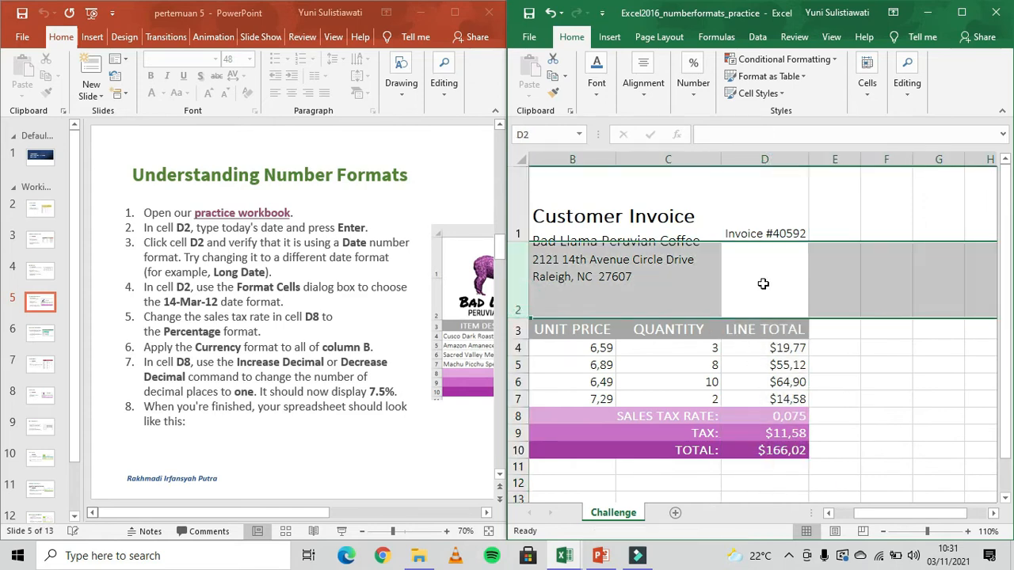
{"action": "left_click", "coordinate": [763, 283]}
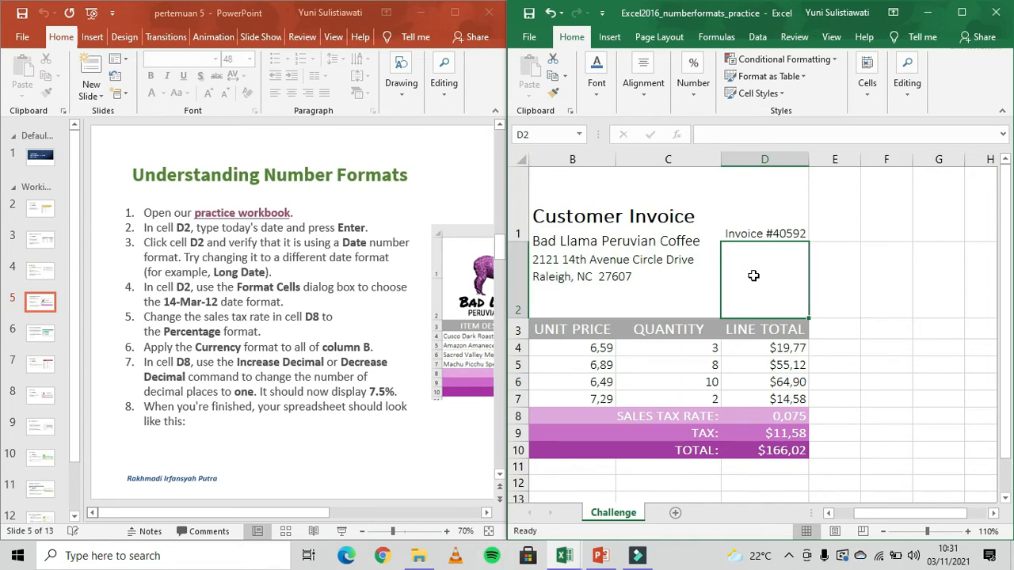
{"action": "type", "text": "3 Nov"}
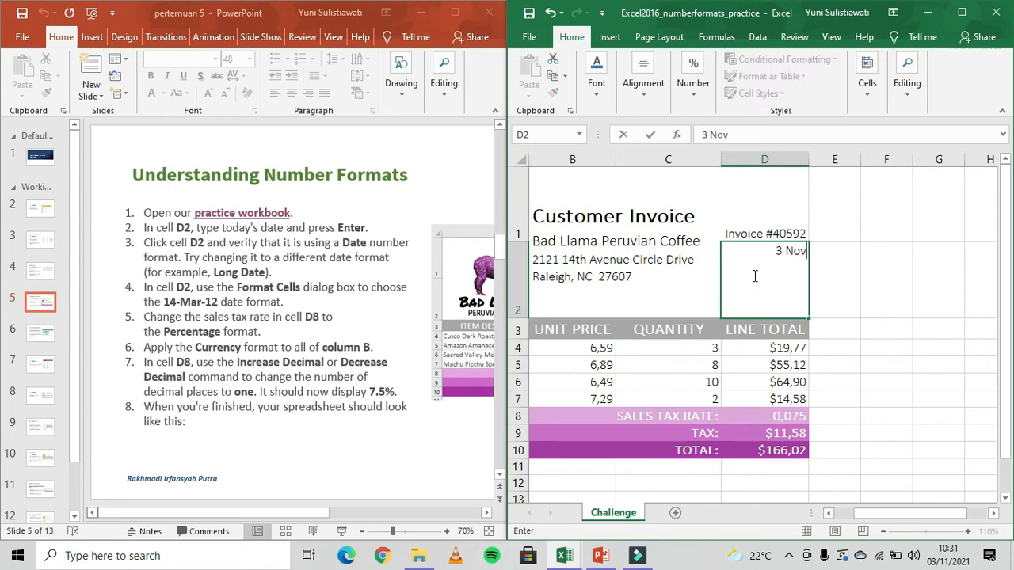
{"action": "type", "text": "ember 2021"}
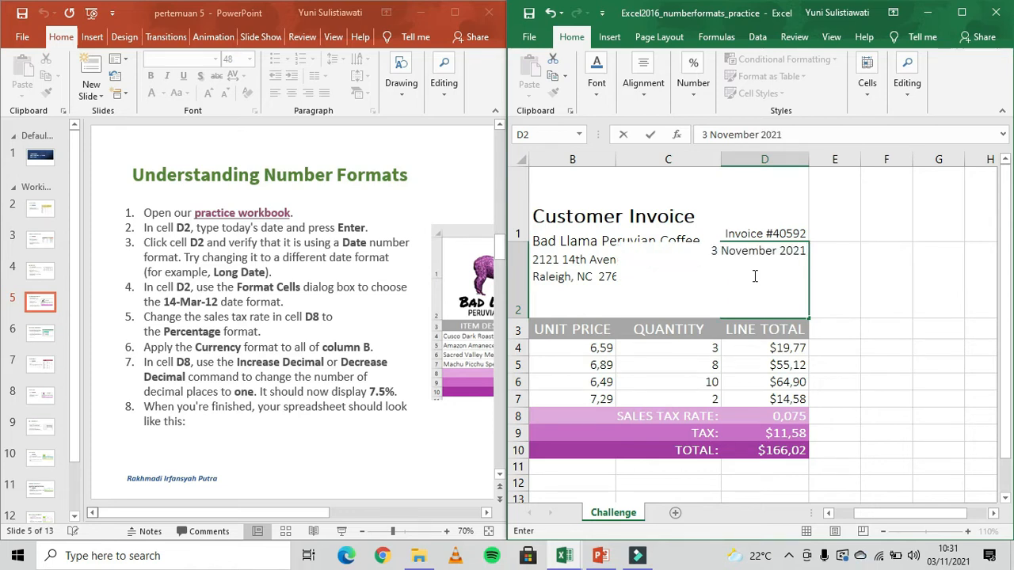
{"action": "key", "text": "Return"}
- Apply the Long Date number format to the invoice date in cell D2
{"action": "left_click", "coordinate": [753, 274]}
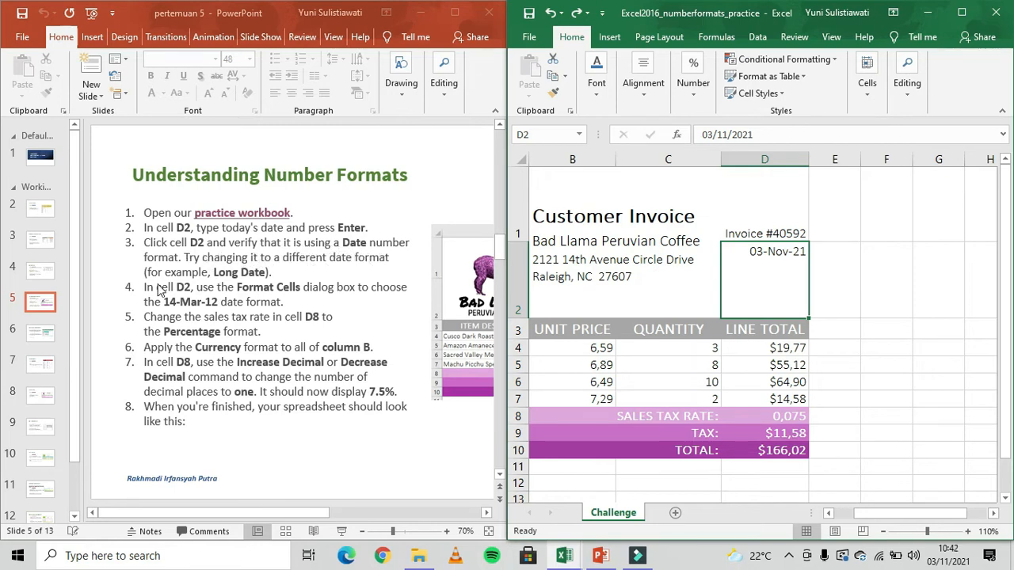
{"action": "left_click", "coordinate": [770, 295]}
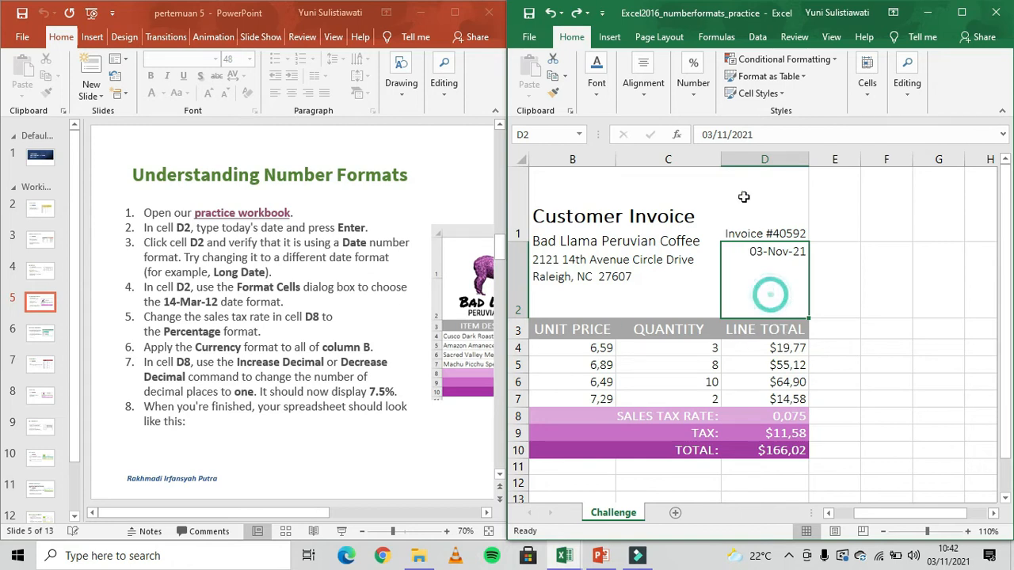
{"action": "left_click", "coordinate": [692, 82]}
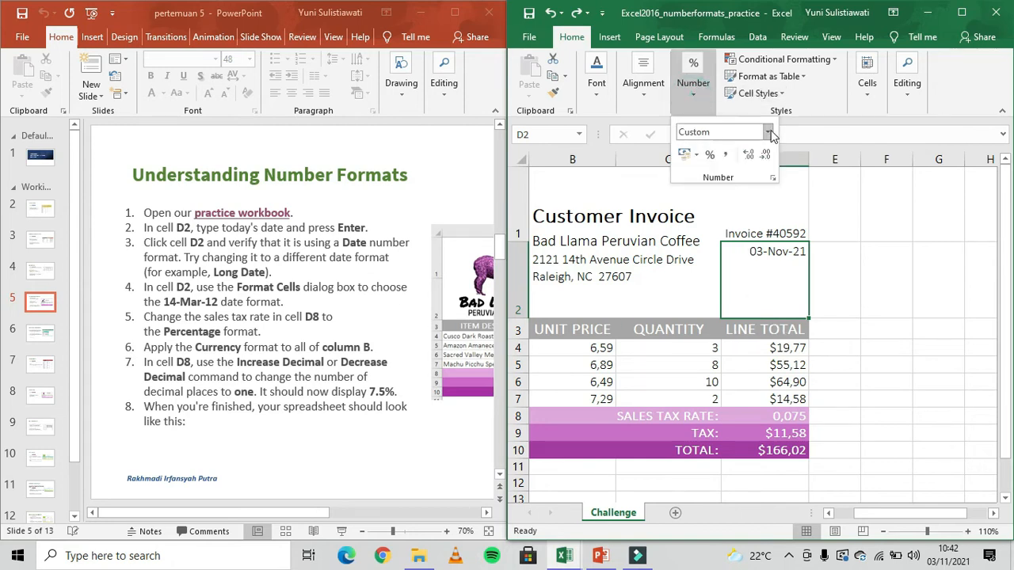
{"action": "left_click", "coordinate": [768, 132]}
{"action": "left_click", "coordinate": [762, 321]}
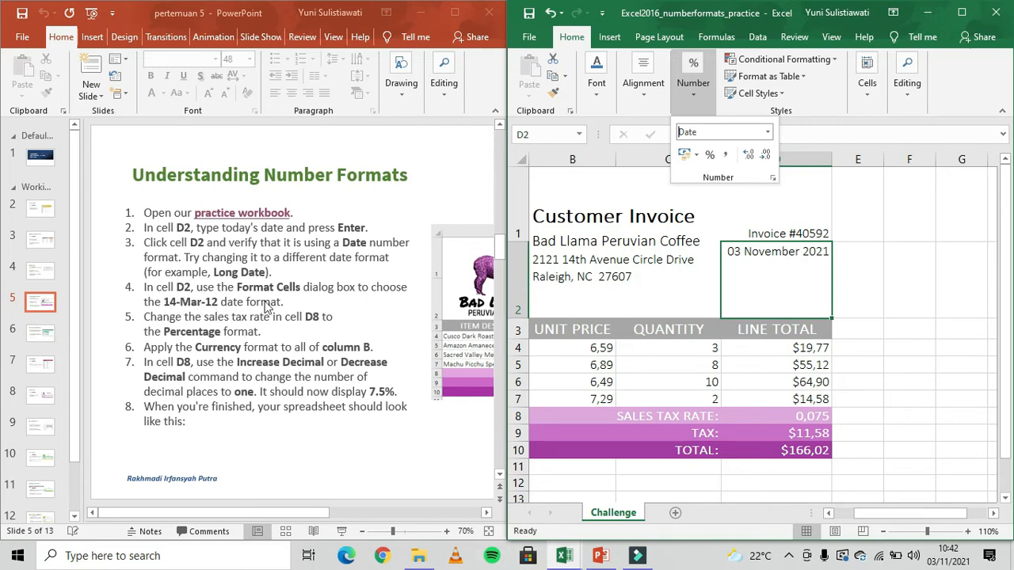
- Format the date in cell D2 with the custom number format dd-mmm-yy through the Format Cells dialog
{"action": "left_click", "coordinate": [782, 284]}
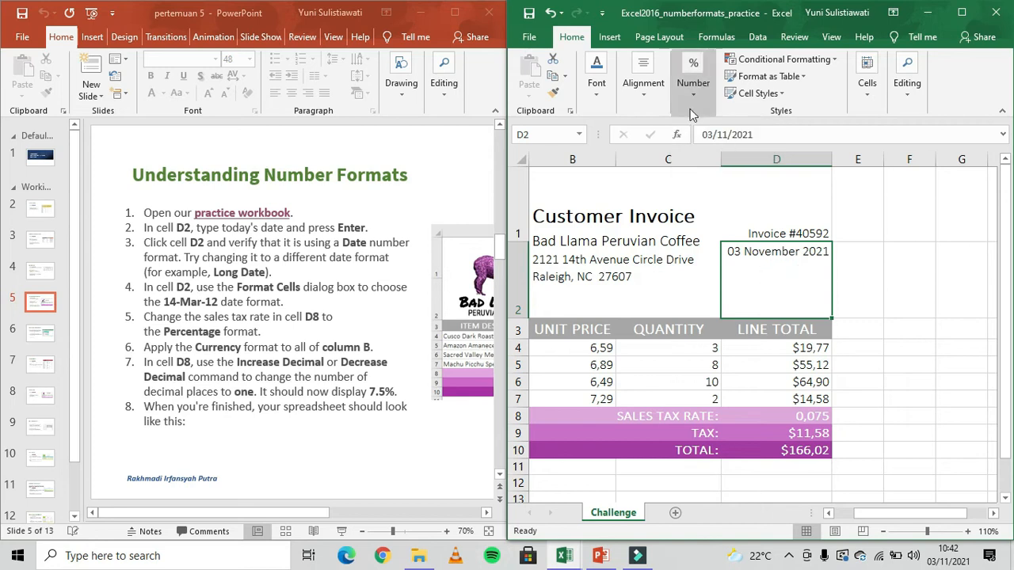
{"action": "left_click", "coordinate": [693, 79]}
{"action": "left_click", "coordinate": [767, 135]}
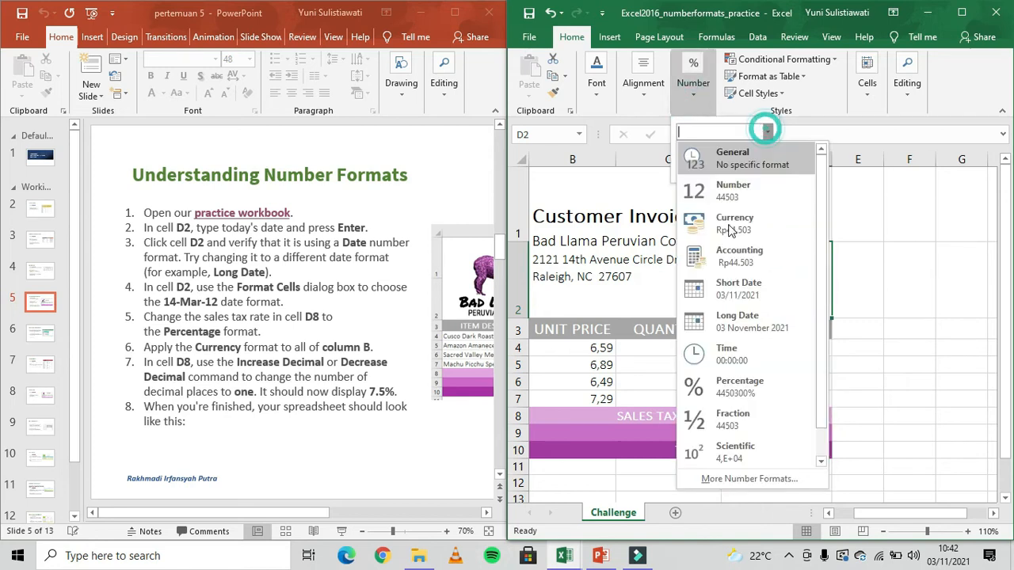
{"action": "left_click", "coordinate": [766, 476]}
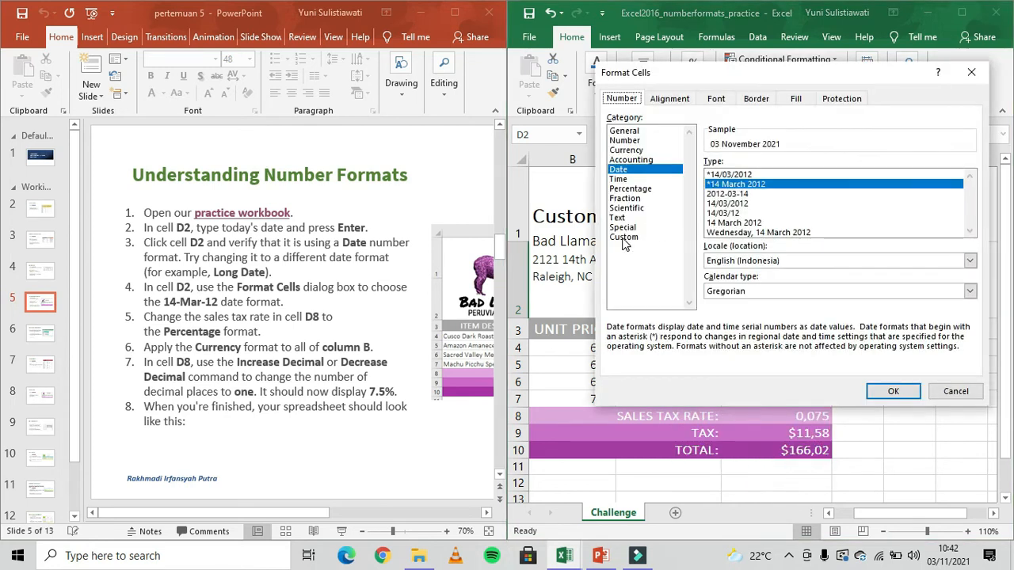
{"action": "left_click", "coordinate": [624, 237]}
{"action": "scroll", "coordinate": [950, 264], "scroll_direction": "up", "scroll_amount": 8}
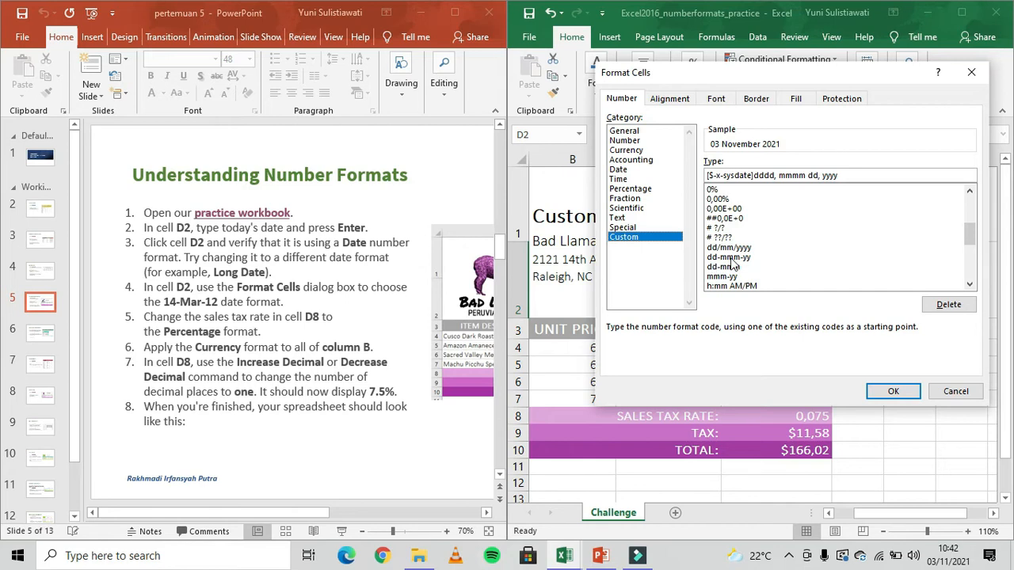
{"action": "left_click", "coordinate": [748, 257]}
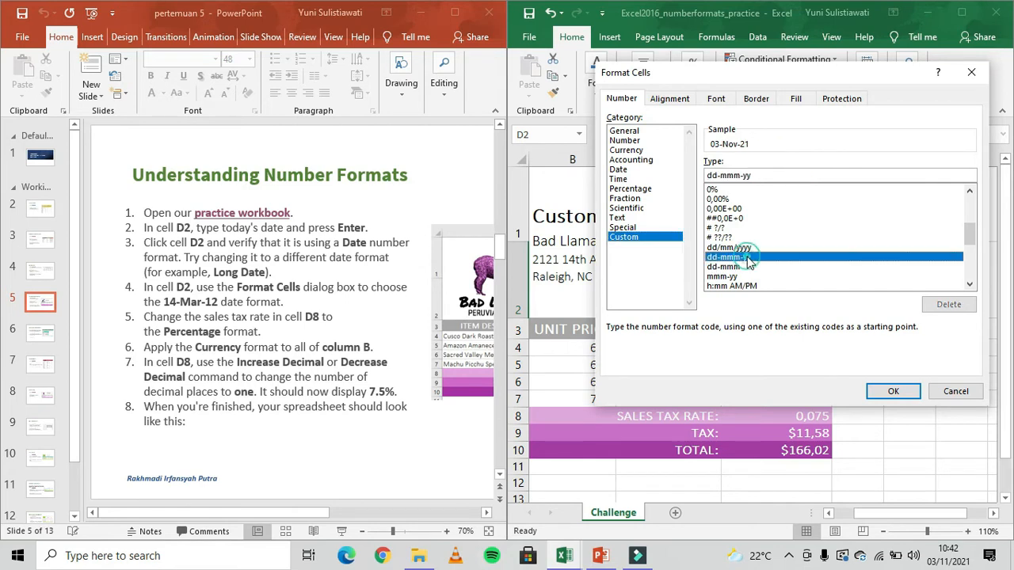
{"action": "left_click", "coordinate": [893, 392]}
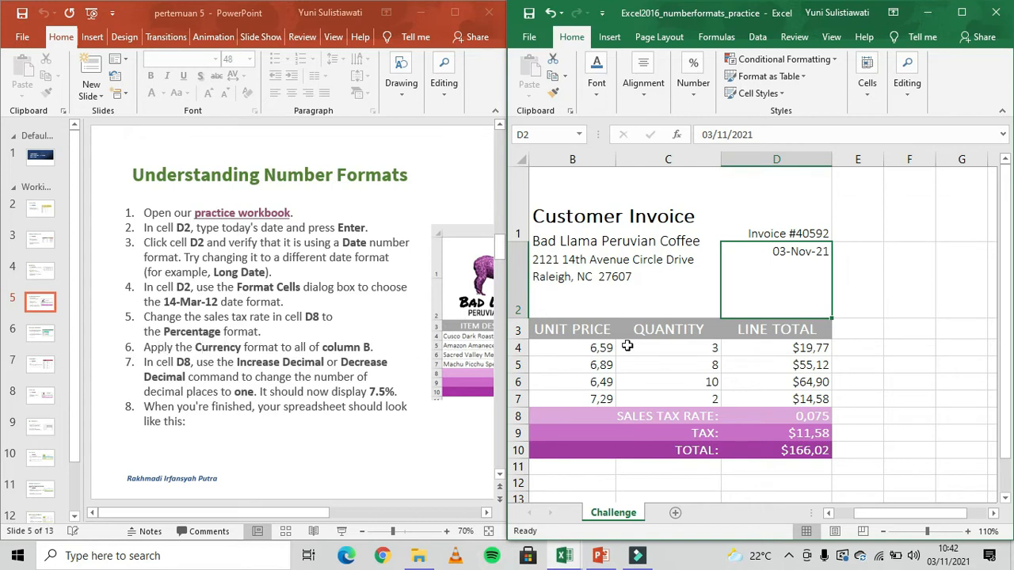
- Apply the Percentage format with two decimal places to the sales tax rate in cell D8
{"action": "left_click", "coordinate": [783, 418]}
{"action": "left_click", "coordinate": [693, 73]}
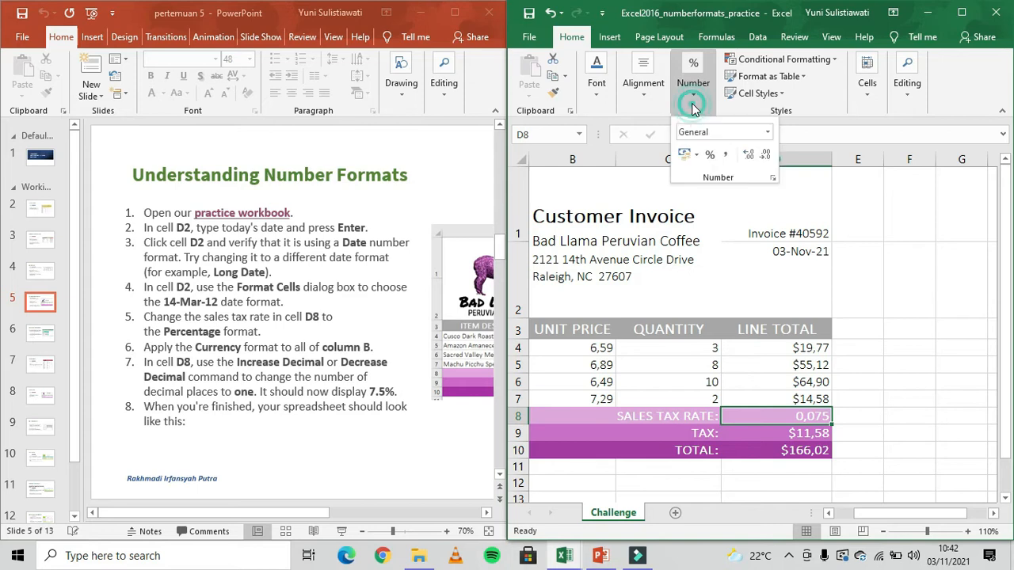
{"action": "left_click", "coordinate": [767, 133]}
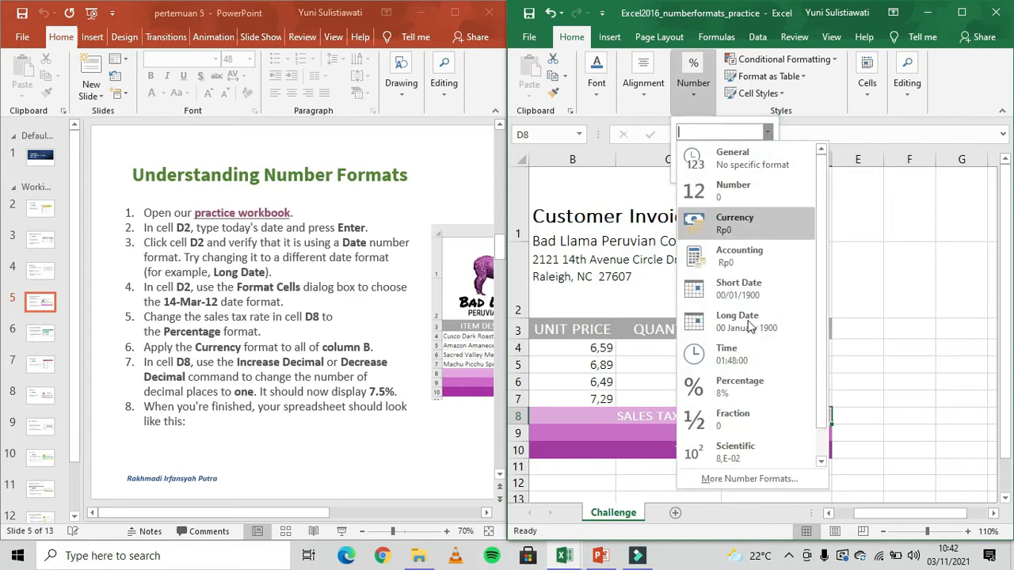
{"action": "left_click", "coordinate": [731, 478]}
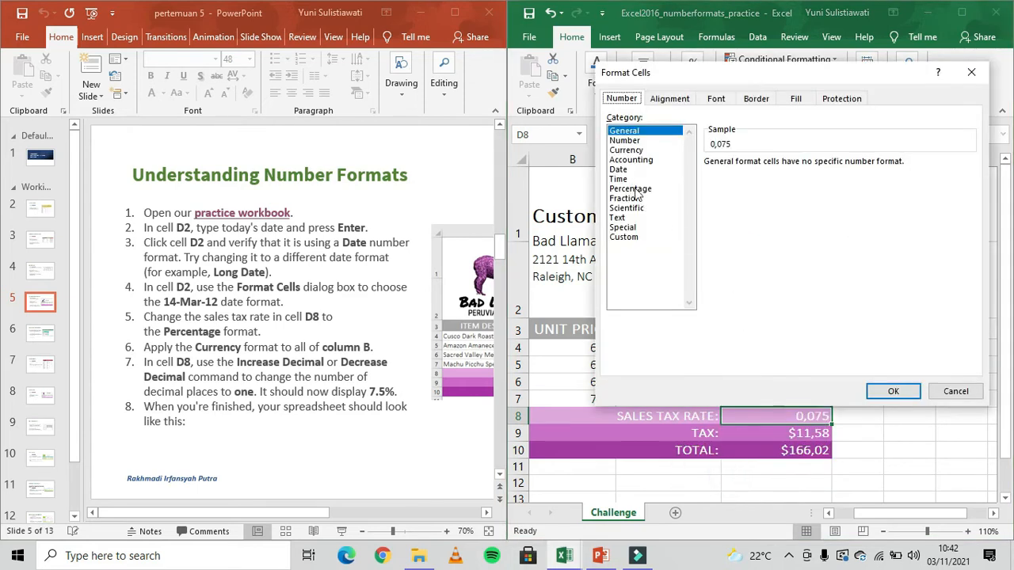
{"action": "left_click", "coordinate": [634, 189]}
{"action": "left_click", "coordinate": [806, 162]}
{"action": "left_click", "coordinate": [806, 162]}
{"action": "left_click", "coordinate": [890, 390]}
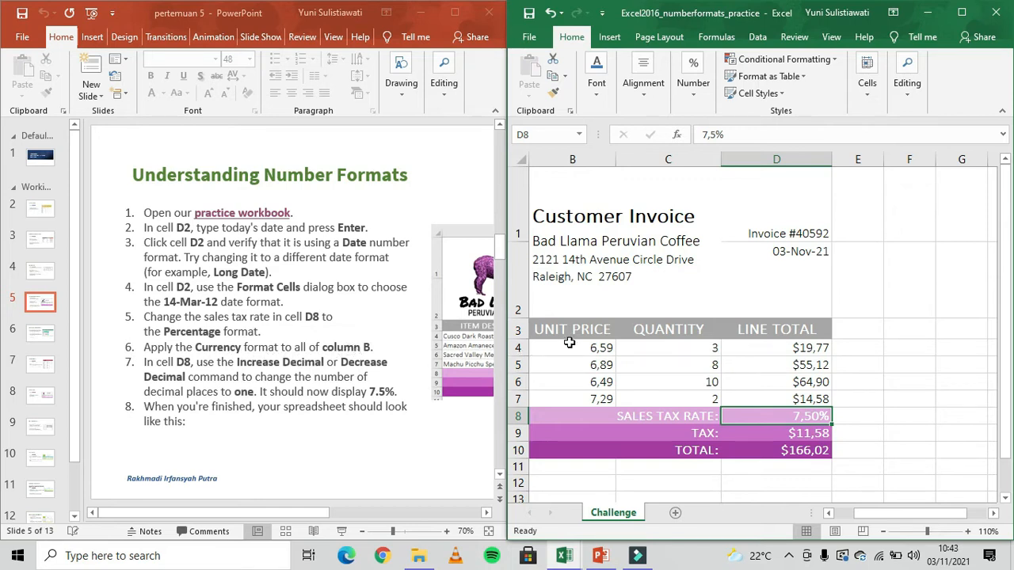
- Format the unit prices B4:B7 as Currency with two decimal places and the $ English (United States) symbol
{"action": "left_click_drag", "start_coordinate": [568, 349], "coordinate": [564, 397]}
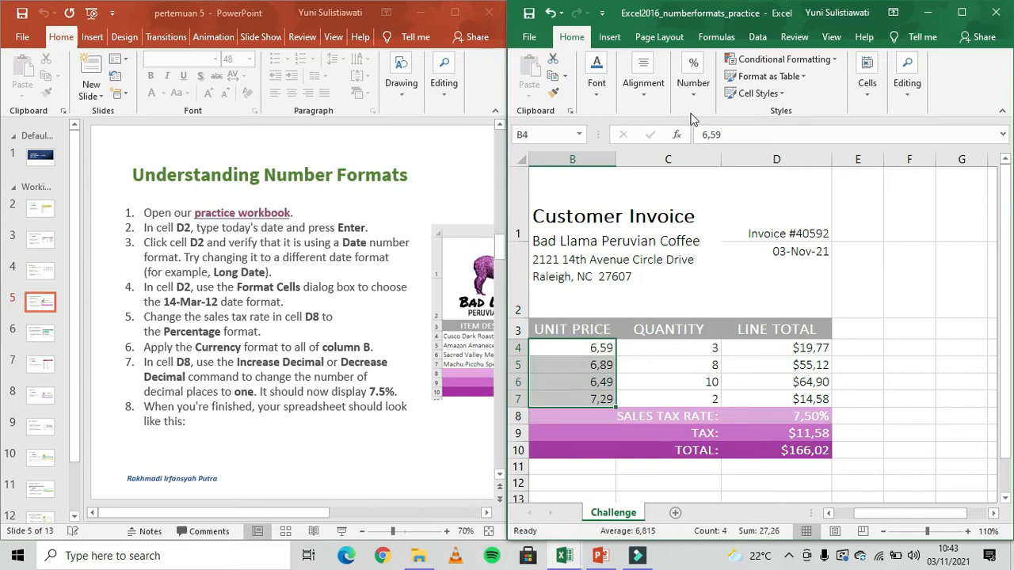
{"action": "left_click", "coordinate": [693, 87]}
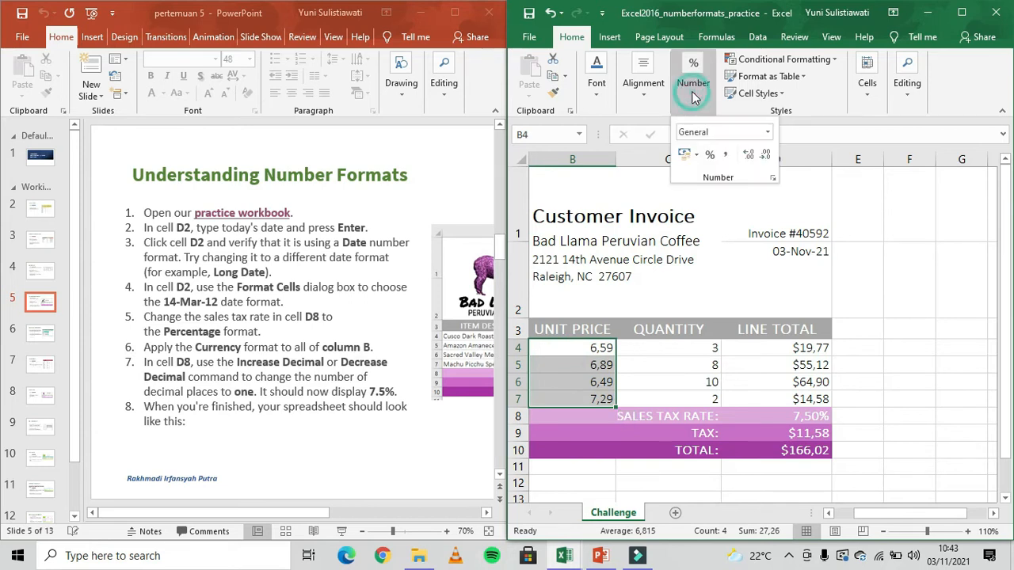
{"action": "left_click", "coordinate": [766, 133]}
{"action": "left_click", "coordinate": [727, 479]}
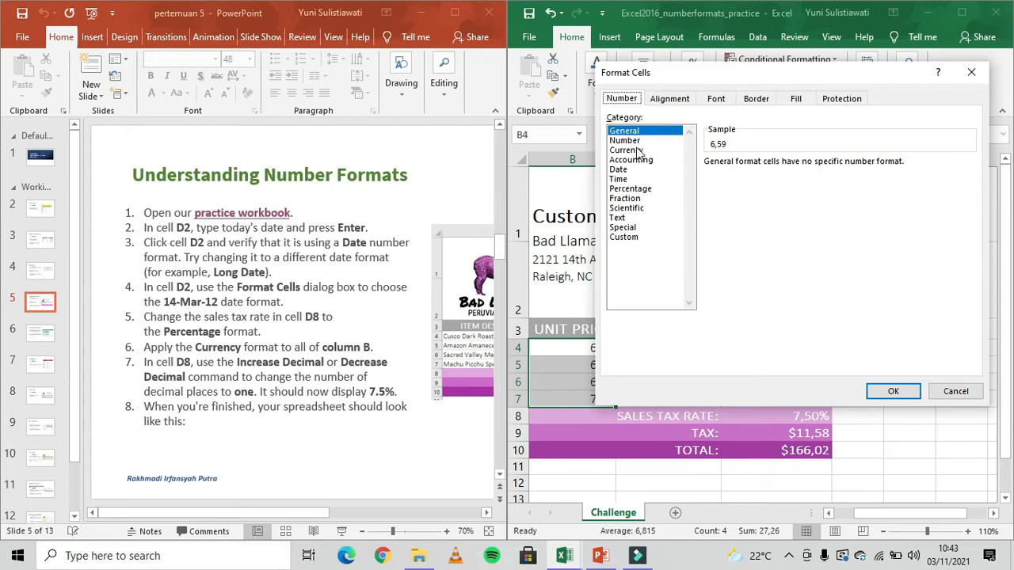
{"action": "left_click", "coordinate": [626, 149]}
{"action": "left_click", "coordinate": [806, 159]}
{"action": "left_click", "coordinate": [806, 159]}
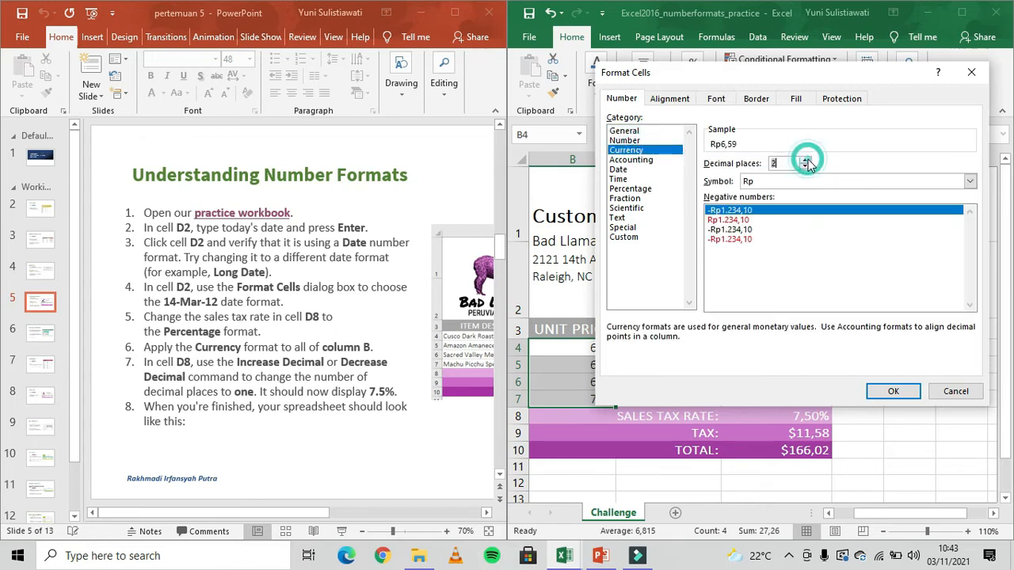
{"action": "left_click", "coordinate": [969, 182]}
{"action": "scroll", "coordinate": [774, 340], "scroll_direction": "down", "scroll_amount": 2}
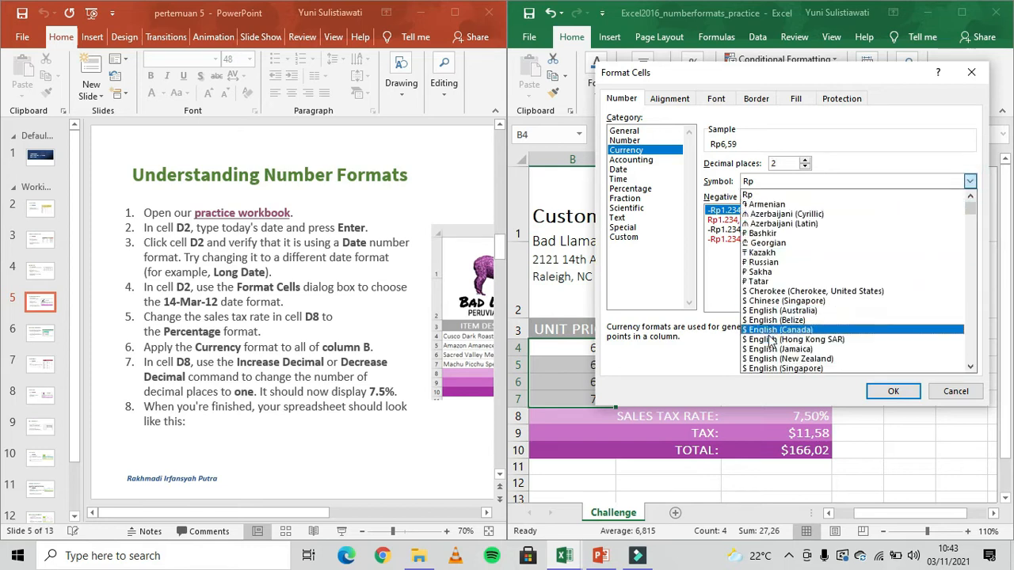
{"action": "scroll", "coordinate": [777, 342], "scroll_direction": "down", "scroll_amount": 2}
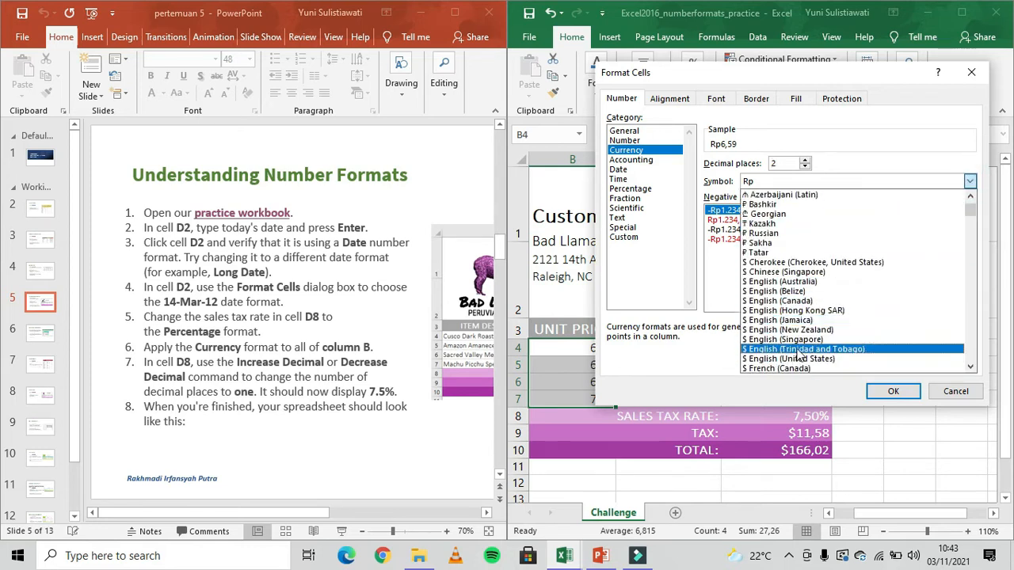
{"action": "left_click", "coordinate": [799, 360]}
{"action": "left_click", "coordinate": [894, 391]}
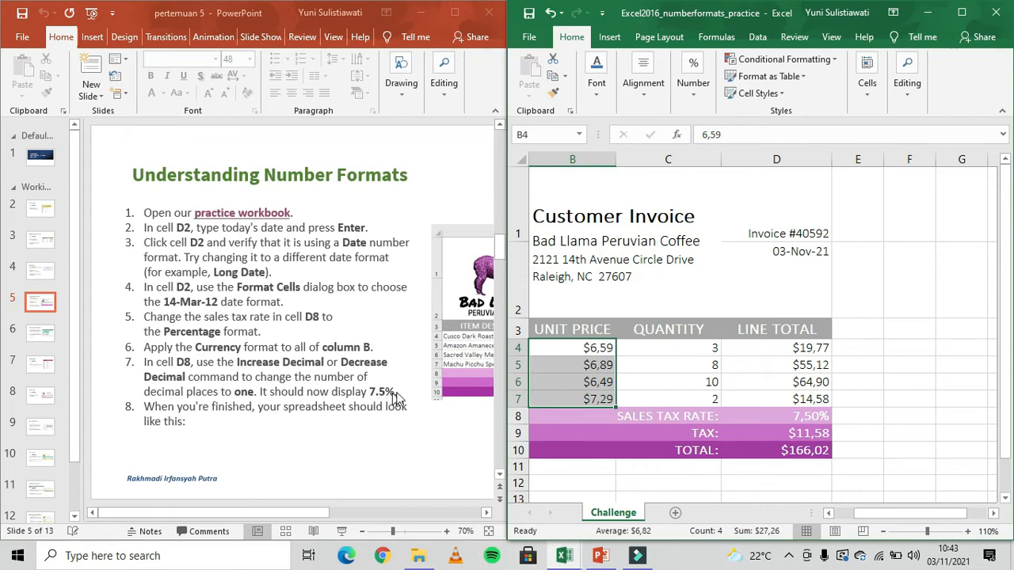
- Reduce the sales tax rate percentage in cell D8 to one decimal place
{"action": "left_click", "coordinate": [765, 423]}
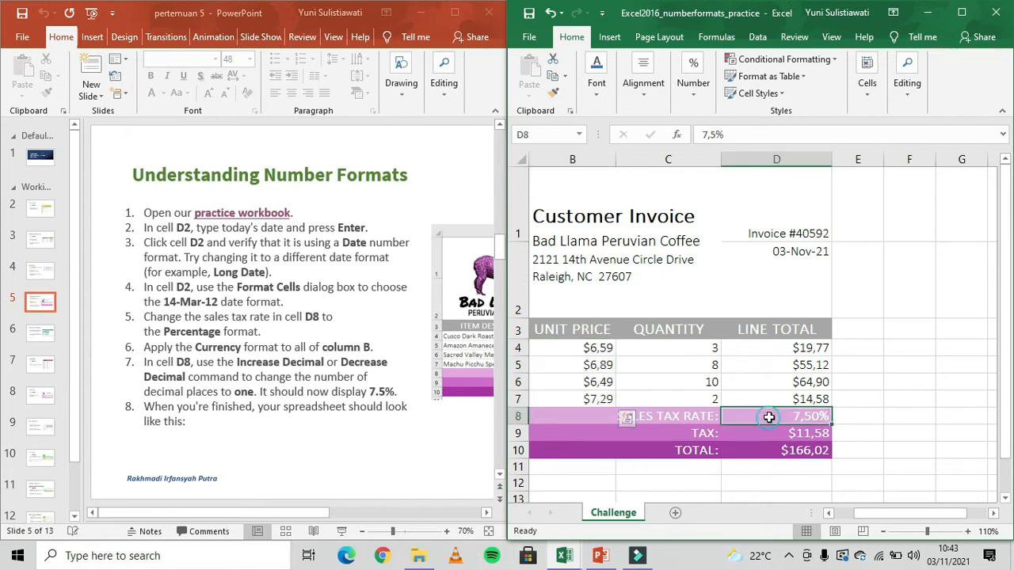
{"action": "left_click", "coordinate": [697, 93]}
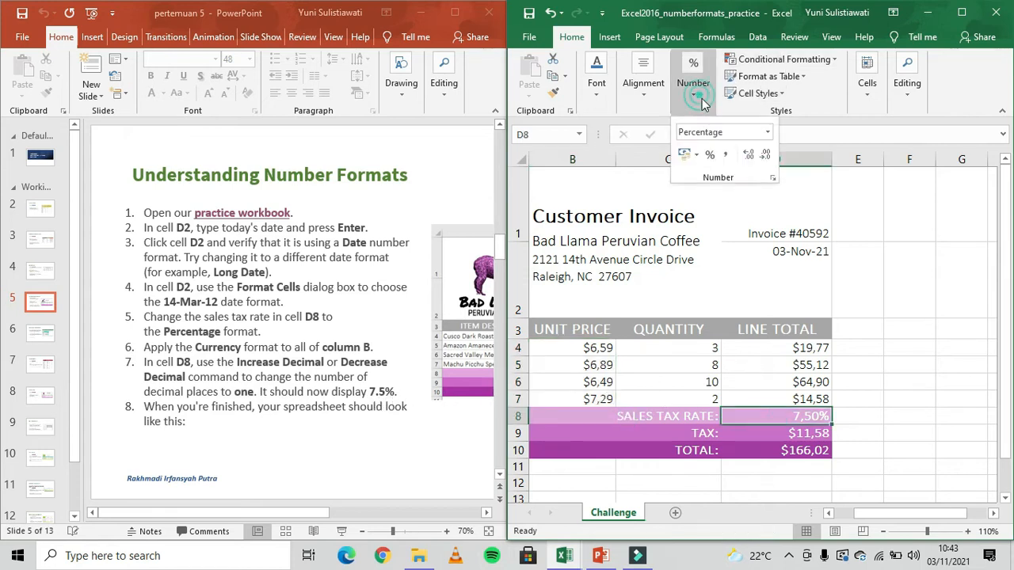
{"action": "left_click", "coordinate": [767, 133]}
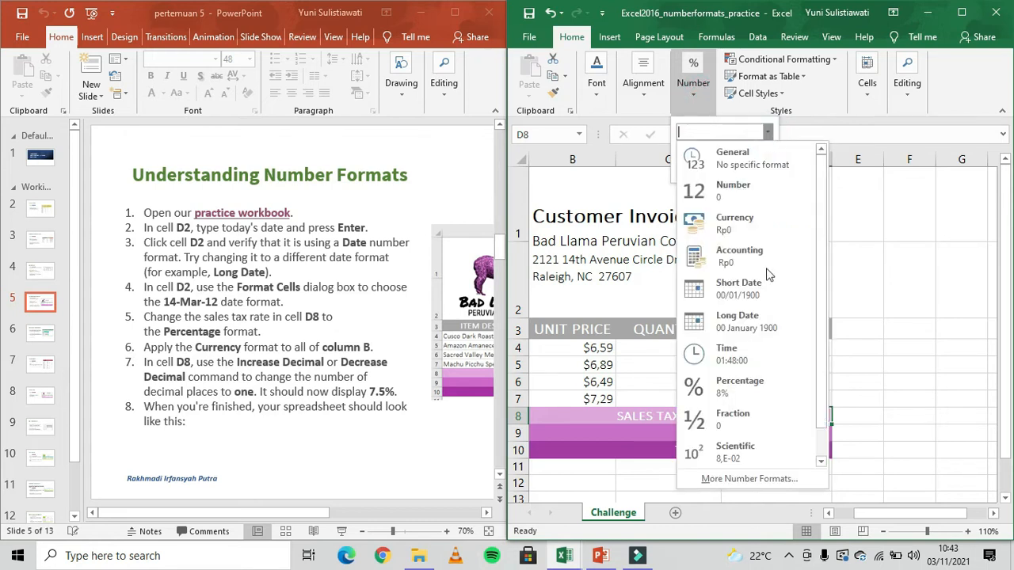
{"action": "left_click", "coordinate": [750, 485]}
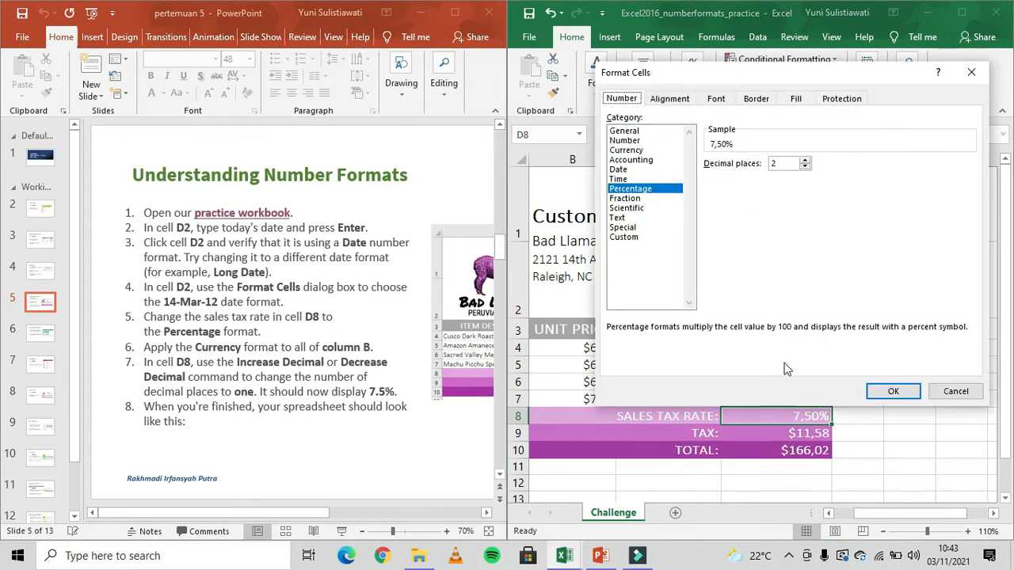
{"action": "left_click", "coordinate": [805, 167]}
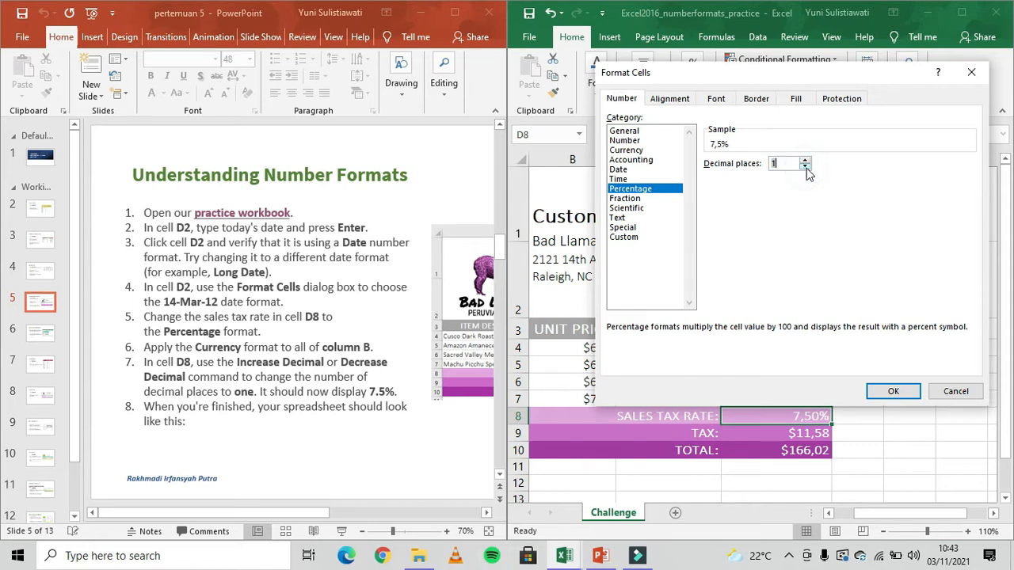
{"action": "left_click", "coordinate": [890, 392]}
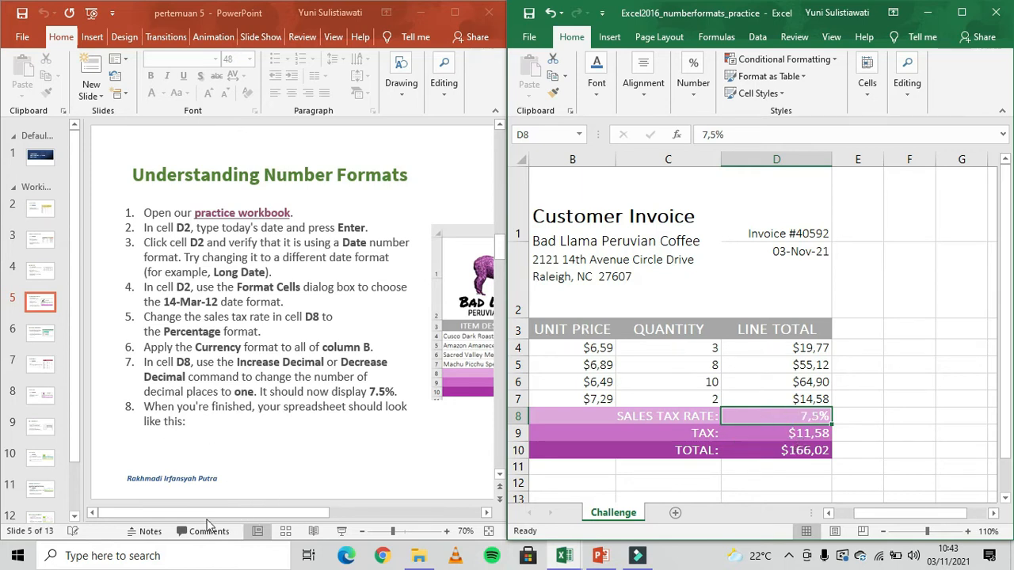
- Compare the finished invoice with the example picture on the slide, showing the whole invoice at 100% zoom
{"action": "left_click_drag", "start_coordinate": [277, 513], "coordinate": [448, 517]}
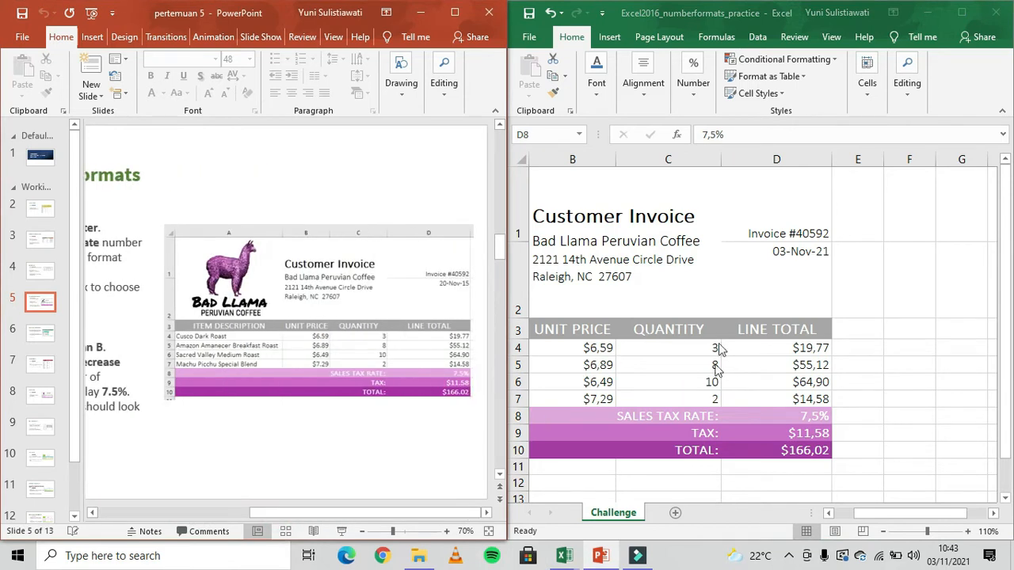
{"action": "left_click", "coordinate": [874, 511]}
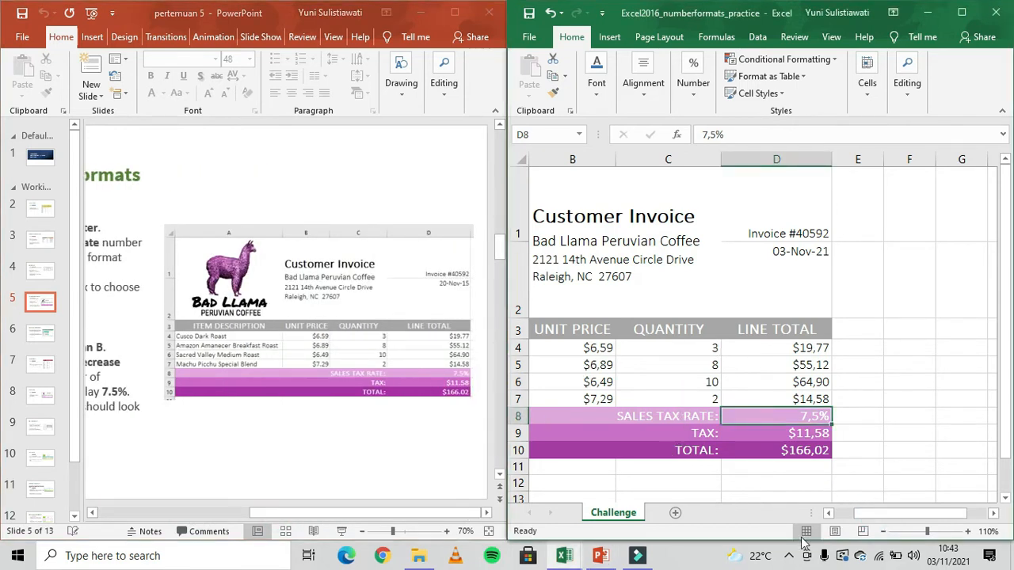
{"action": "left_click_drag", "start_coordinate": [884, 516], "coordinate": [864, 527]}
{"action": "left_click", "coordinate": [883, 532]}
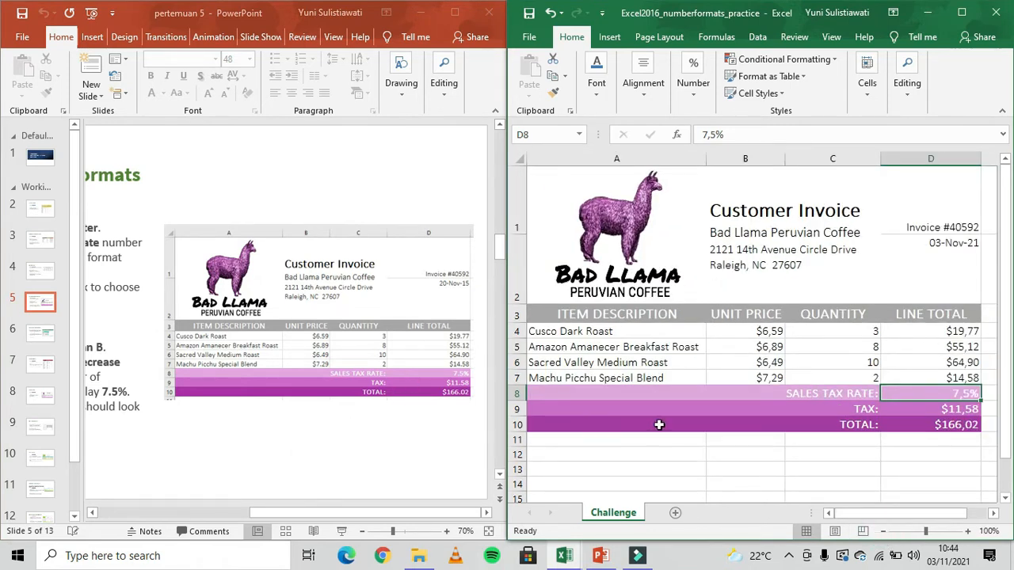
- Show the instructions on slide 6, Working with Multiple Worksheets, in the PowerPoint presentation
{"action": "left_click", "coordinate": [44, 336]}
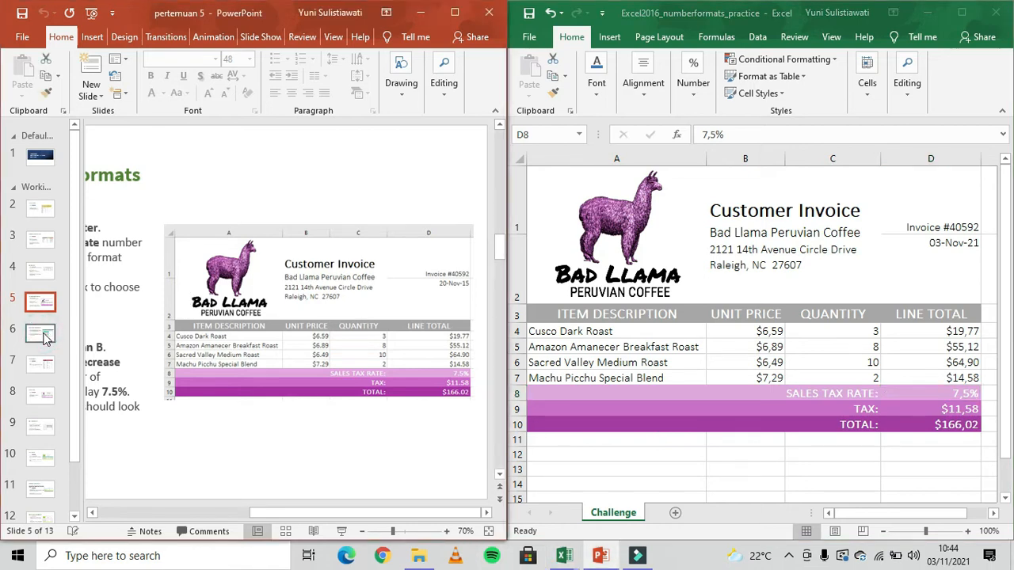
{"action": "left_click", "coordinate": [43, 337]}
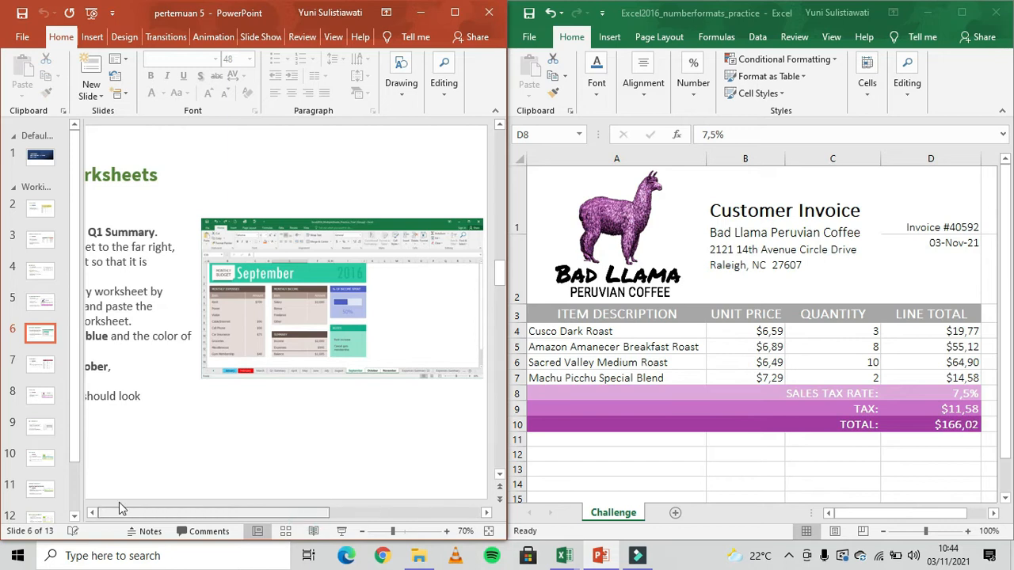
{"action": "left_click_drag", "start_coordinate": [119, 508], "coordinate": [103, 510]}
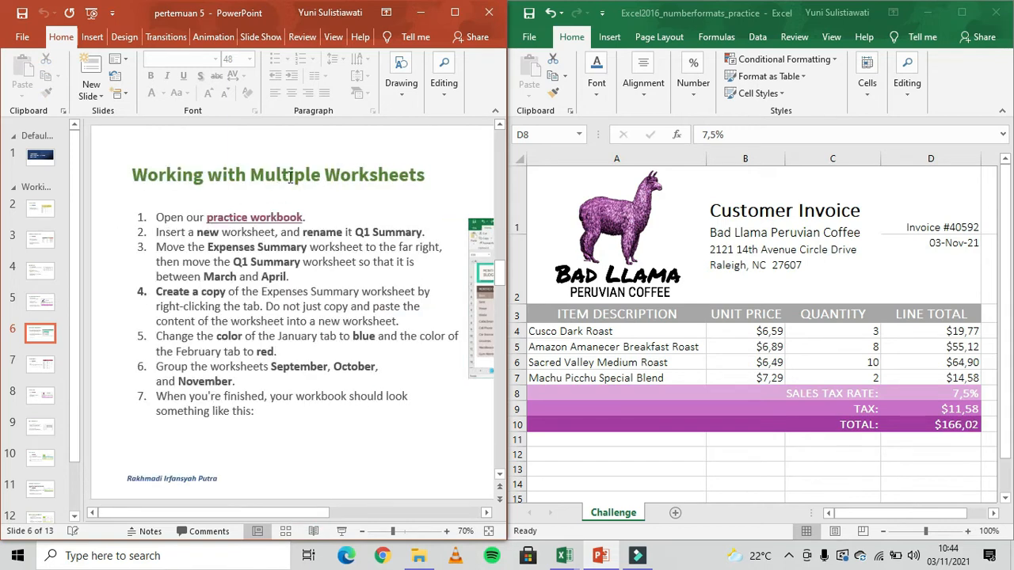
- Close the Excel2016_numberformats_practice workbook without saving and switch to the Excel2016_multiplesheets_practice workbook
{"action": "left_click", "coordinate": [998, 13]}
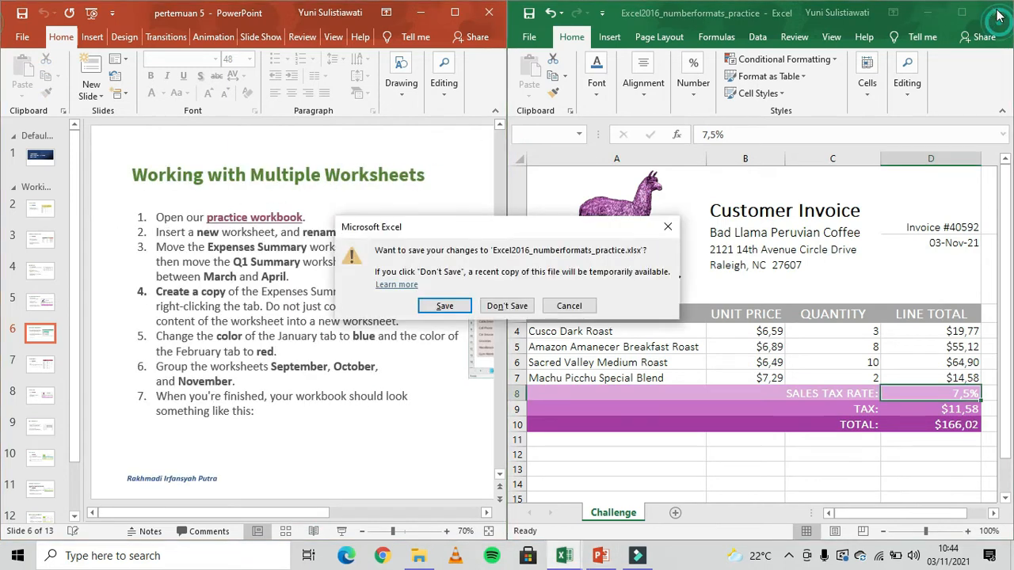
{"action": "left_click", "coordinate": [515, 306]}
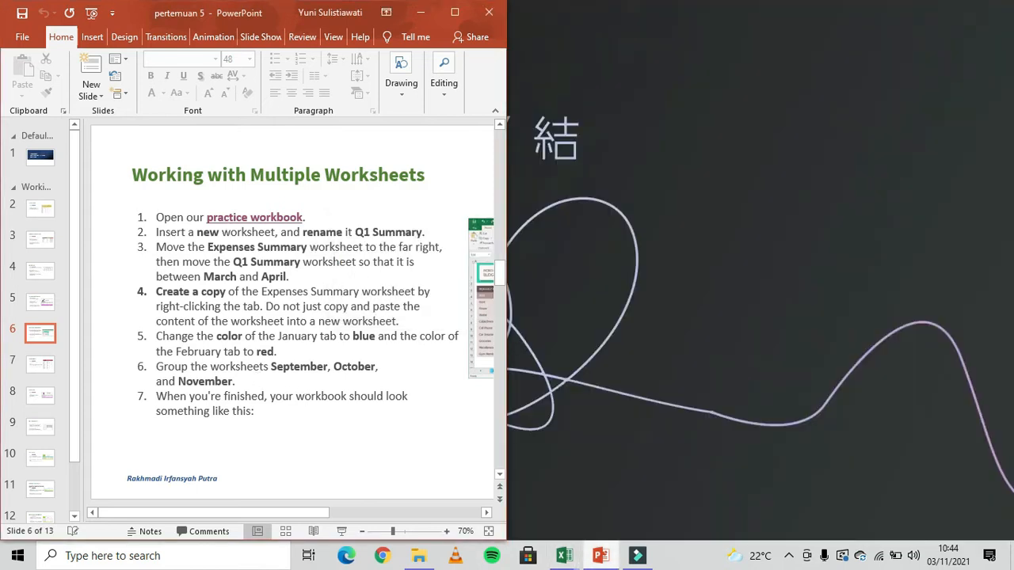
{"action": "left_click", "coordinate": [564, 556]}
{"action": "left_click", "coordinate": [284, 488]}
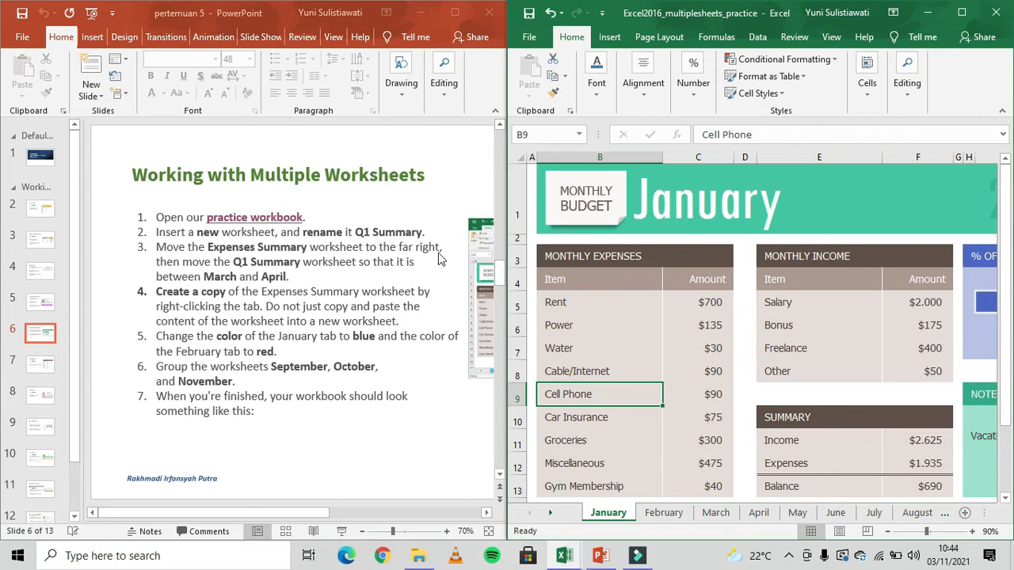
- Insert a new worksheet after January and rename it Q1 Summary
{"action": "left_click", "coordinate": [966, 513]}
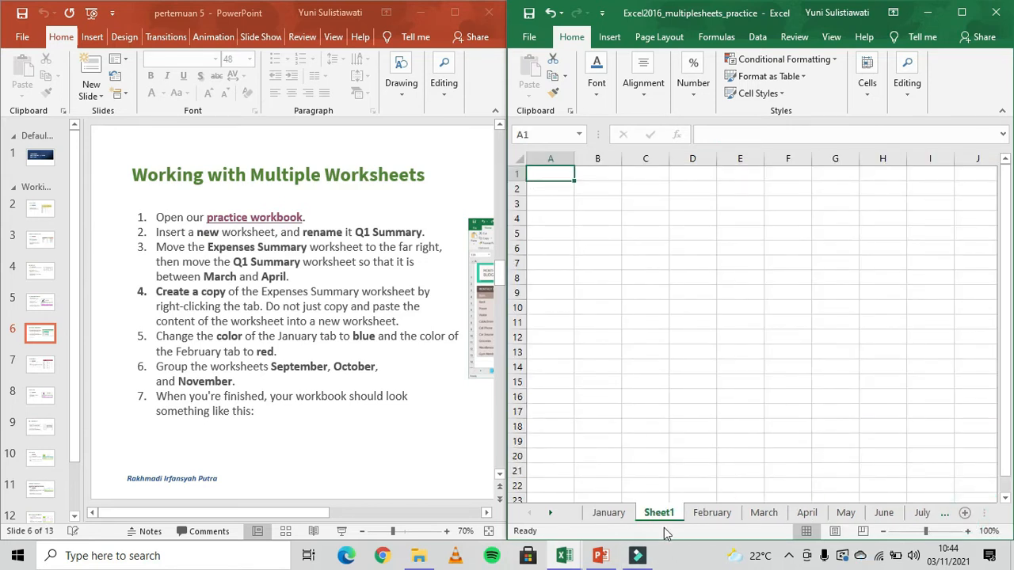
{"action": "right_click", "coordinate": [663, 513]}
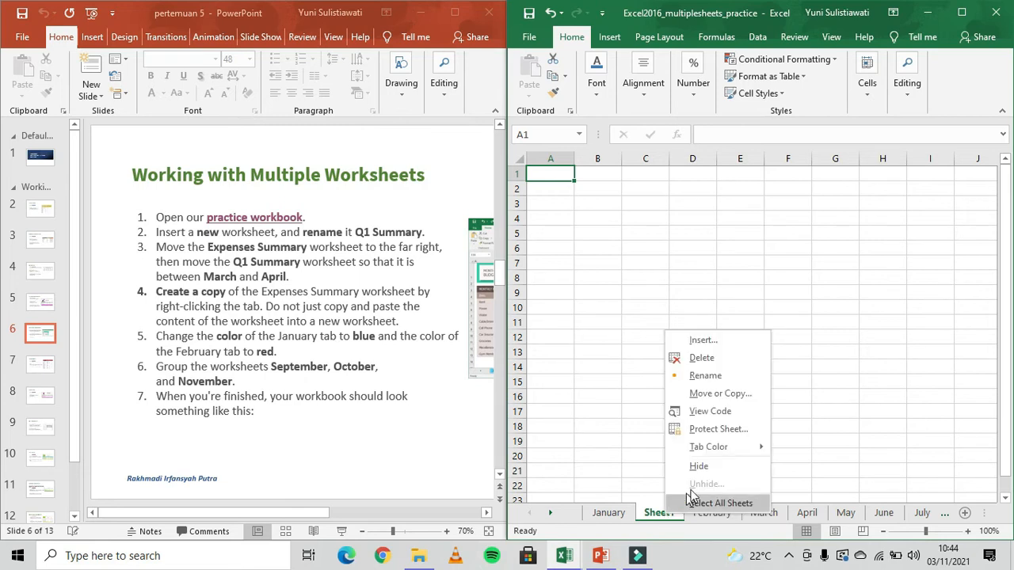
{"action": "left_click", "coordinate": [703, 375]}
{"action": "key", "text": "BackSpace"}
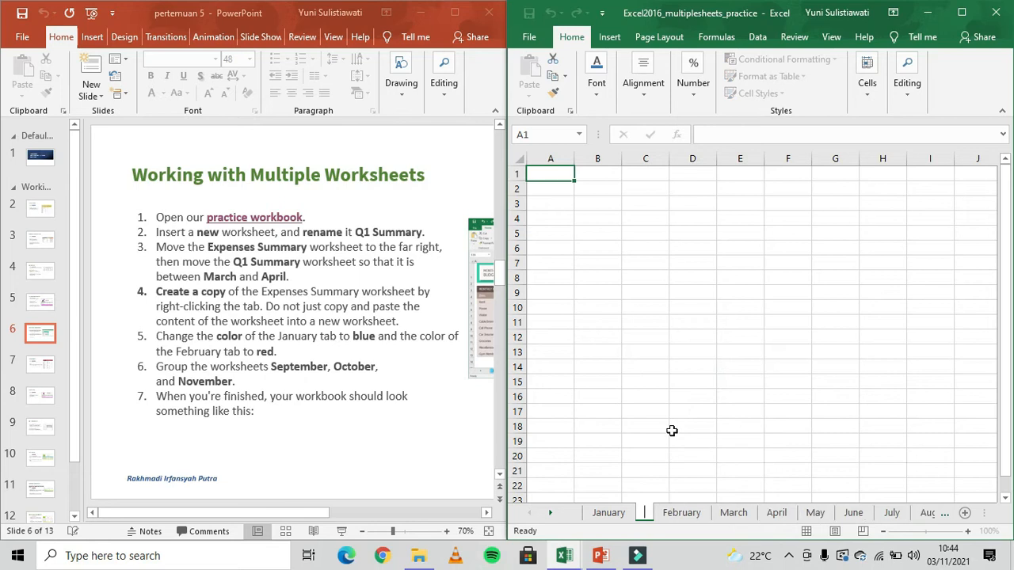
{"action": "type", "text": "Q1"}
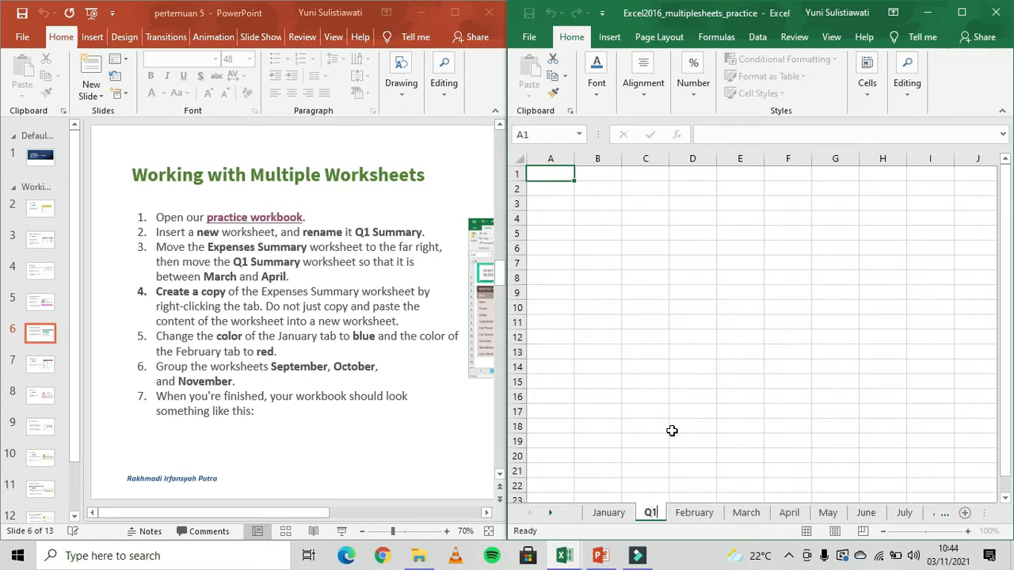
{"action": "type", "text": " SUmma"}
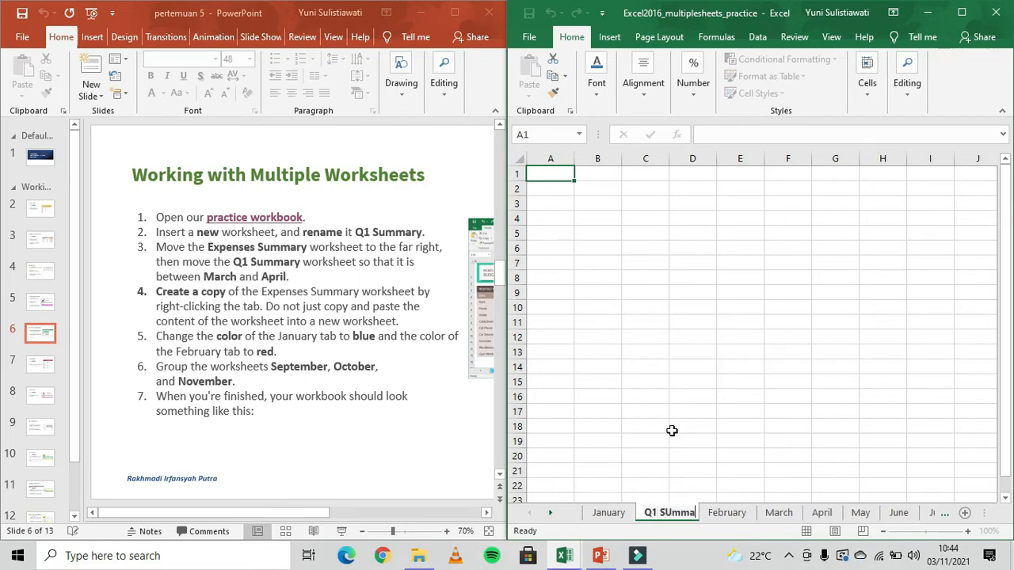
{"action": "type", "text": "ry"}
{"action": "key", "text": "BackSpace"}
{"action": "key", "text": "BackSpace"}
{"action": "key", "text": "BackSpace"}
{"action": "key", "text": "BackSpace"}
{"action": "key", "text": "BackSpace"}
{"action": "key", "text": "BackSpace"}
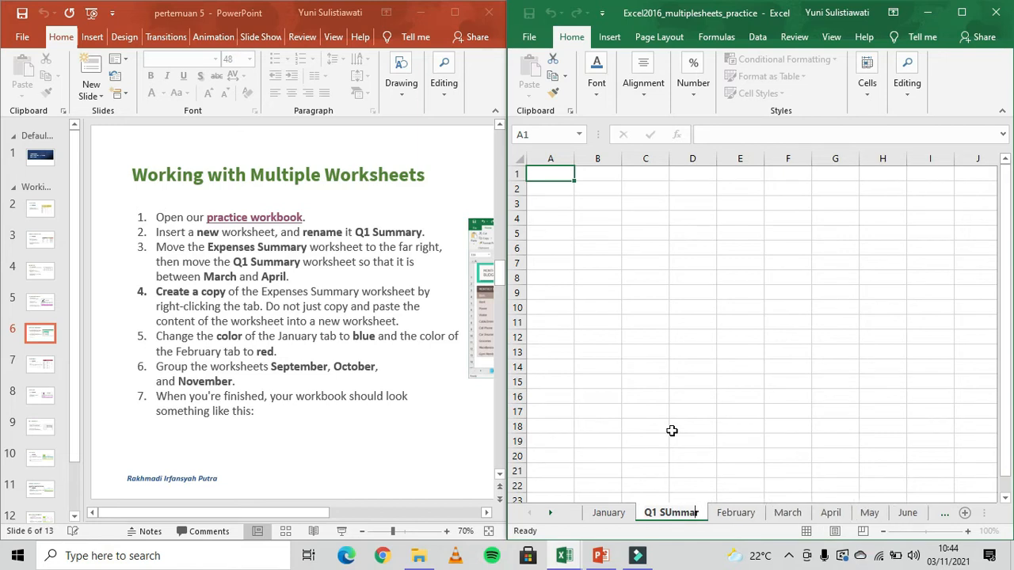
{"action": "type", "text": "u"}
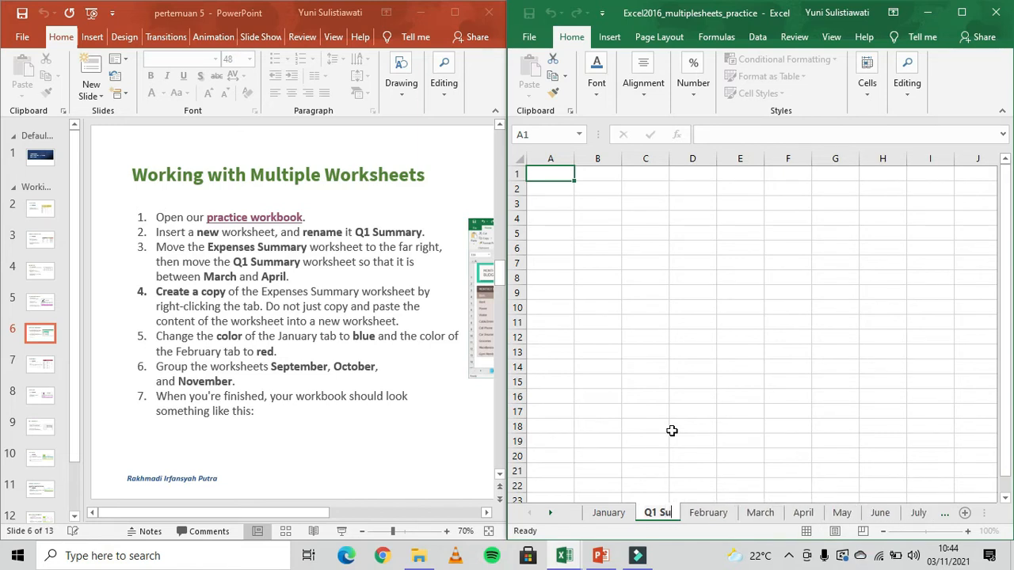
{"action": "type", "text": "mmary"}
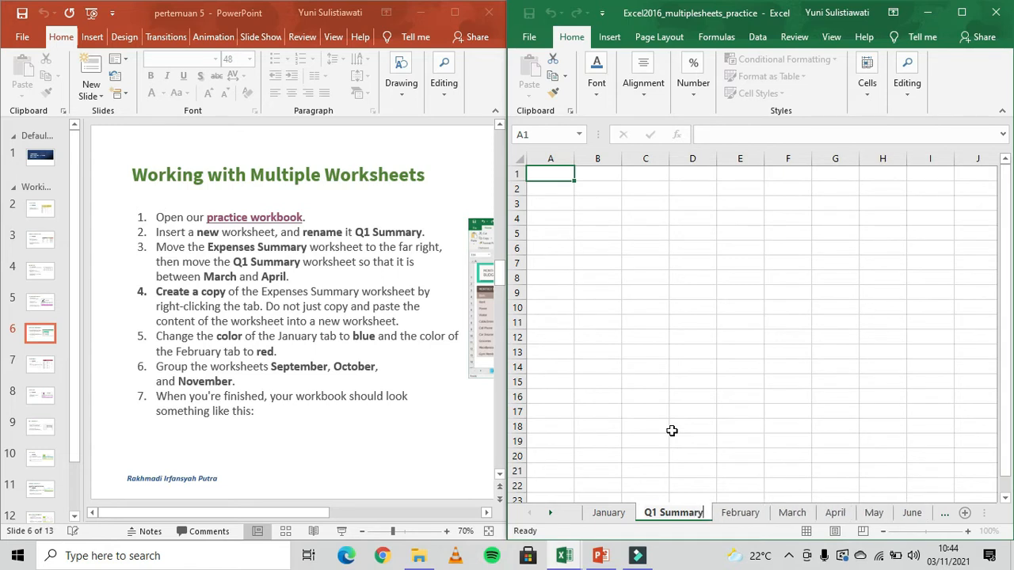
{"action": "key", "text": "Return"}
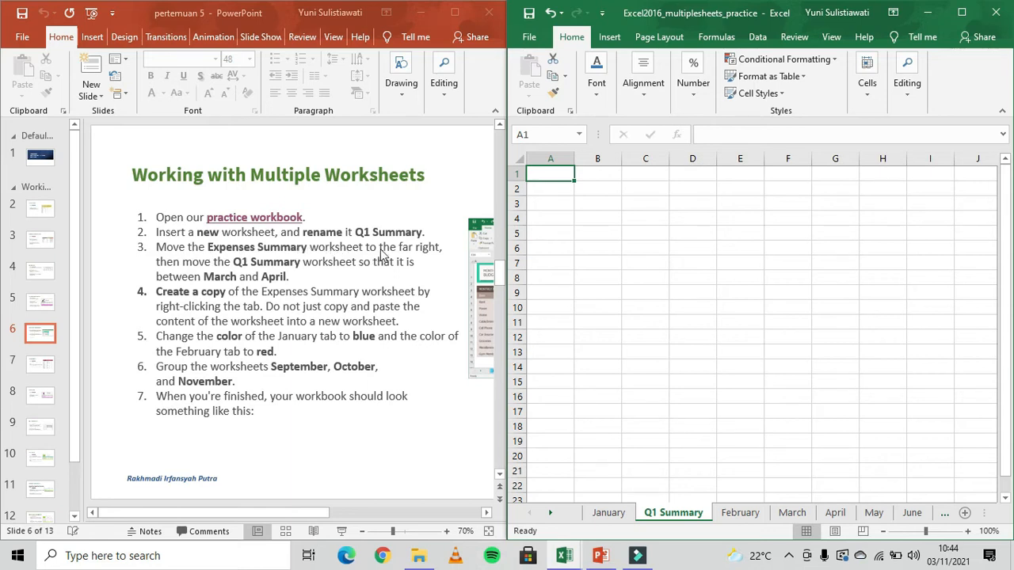
- Move the Expenses Summary worksheet to the end of the workbook
{"action": "left_click", "coordinate": [943, 514]}
{"action": "left_click", "coordinate": [943, 514]}
{"action": "left_click", "coordinate": [943, 514]}
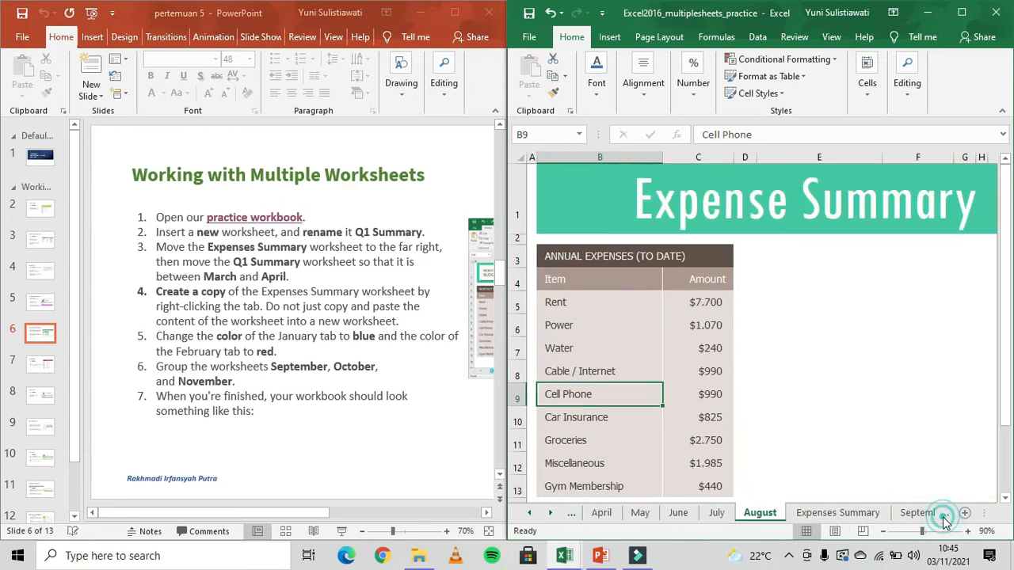
{"action": "right_click", "coordinate": [850, 520]}
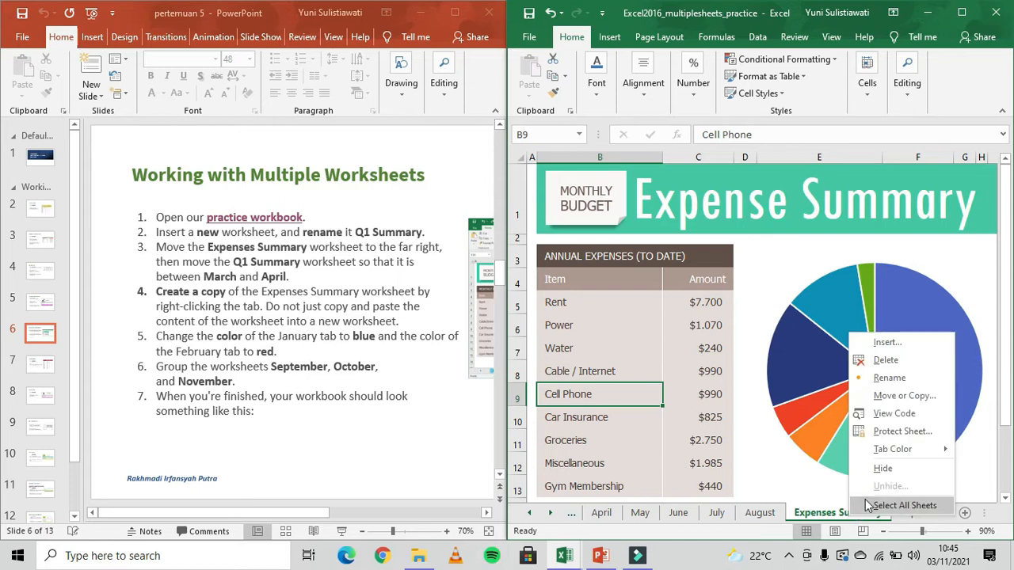
{"action": "left_click", "coordinate": [889, 398]}
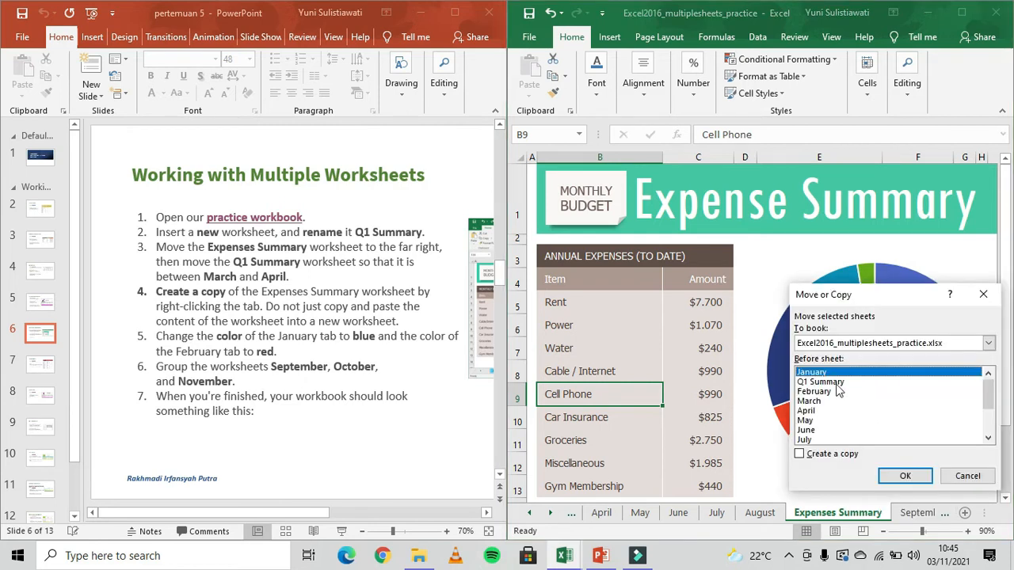
{"action": "scroll", "coordinate": [838, 388], "scroll_direction": "down", "scroll_amount": 2}
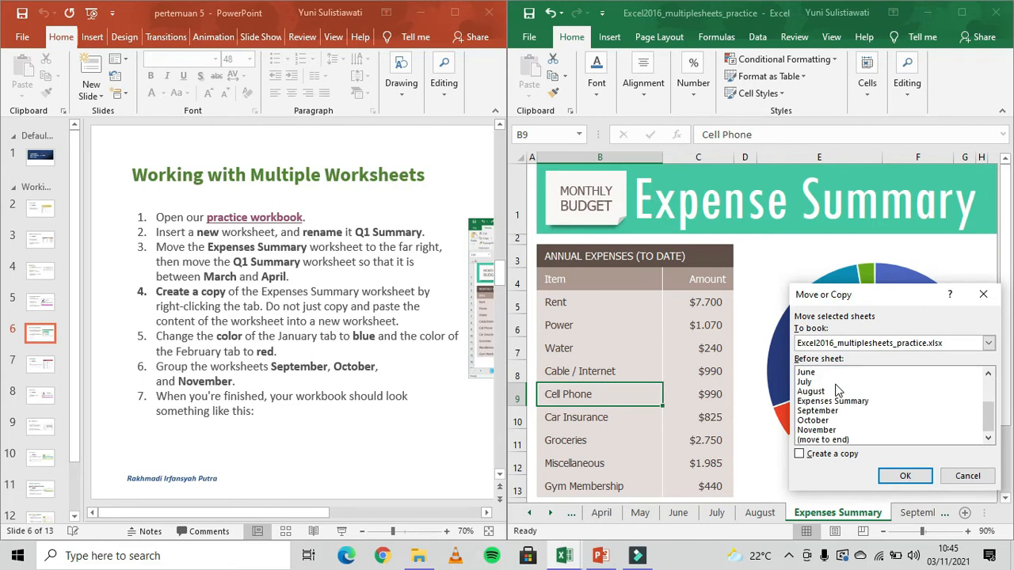
{"action": "left_click", "coordinate": [850, 441]}
{"action": "left_click", "coordinate": [906, 477]}
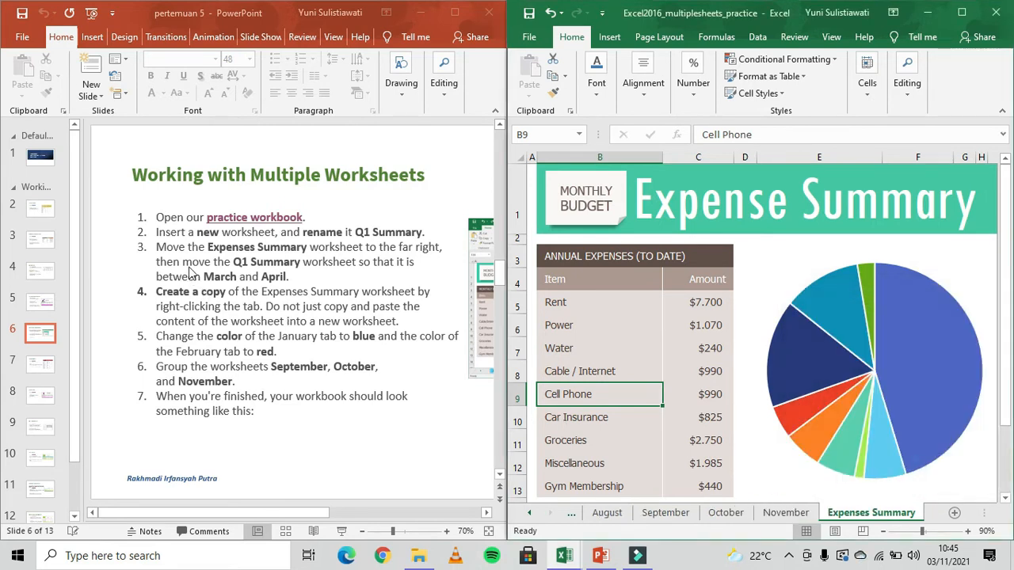
- Move the Q1 Summary worksheet before April so that it sits between March and April
{"action": "left_click", "coordinate": [568, 514]}
{"action": "left_click", "coordinate": [571, 514]}
{"action": "left_click", "coordinate": [570, 513]}
{"action": "left_click", "coordinate": [529, 513]}
{"action": "left_click", "coordinate": [529, 514]}
{"action": "left_click", "coordinate": [611, 514]}
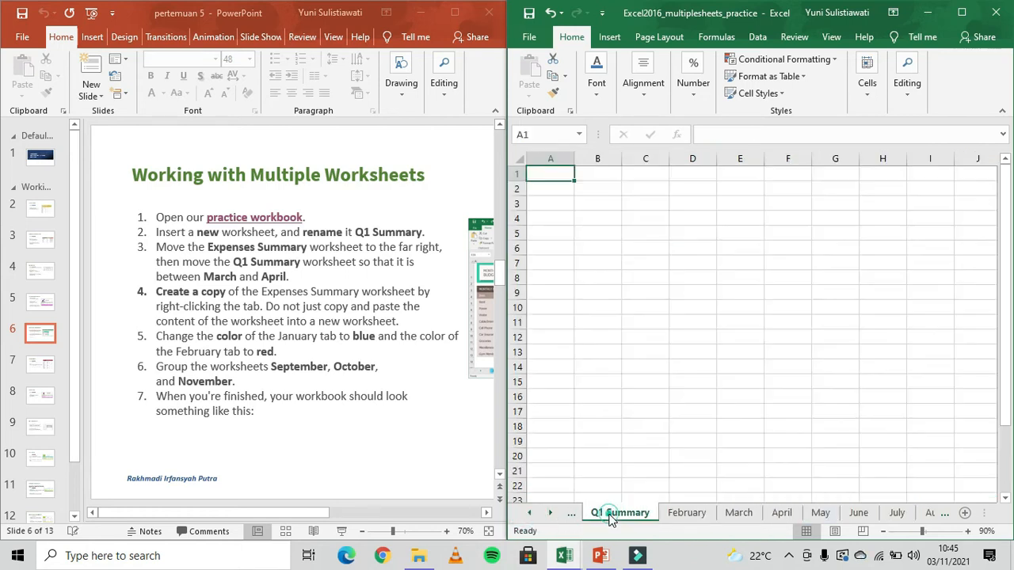
{"action": "right_click", "coordinate": [611, 515]}
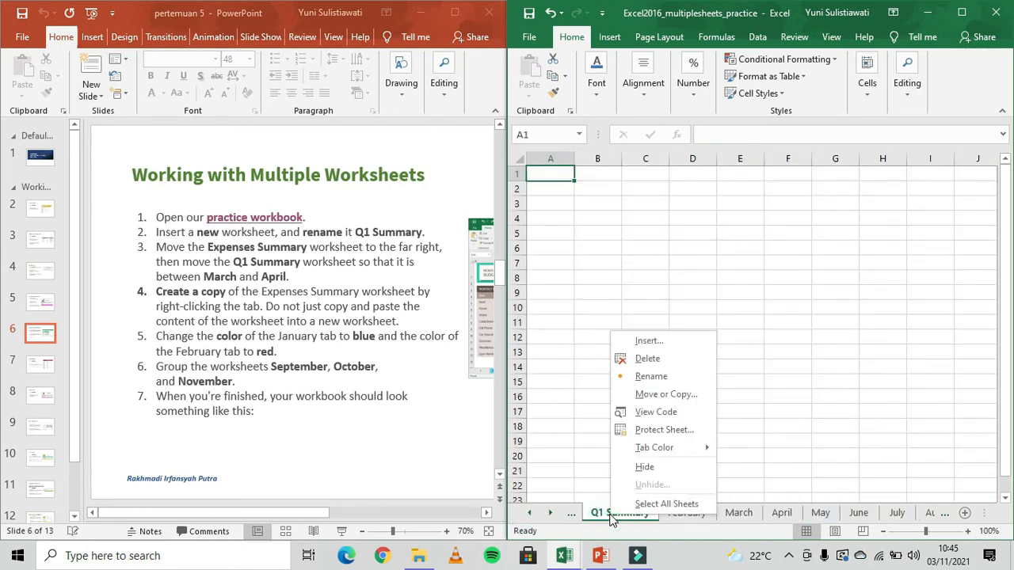
{"action": "left_click", "coordinate": [666, 394]}
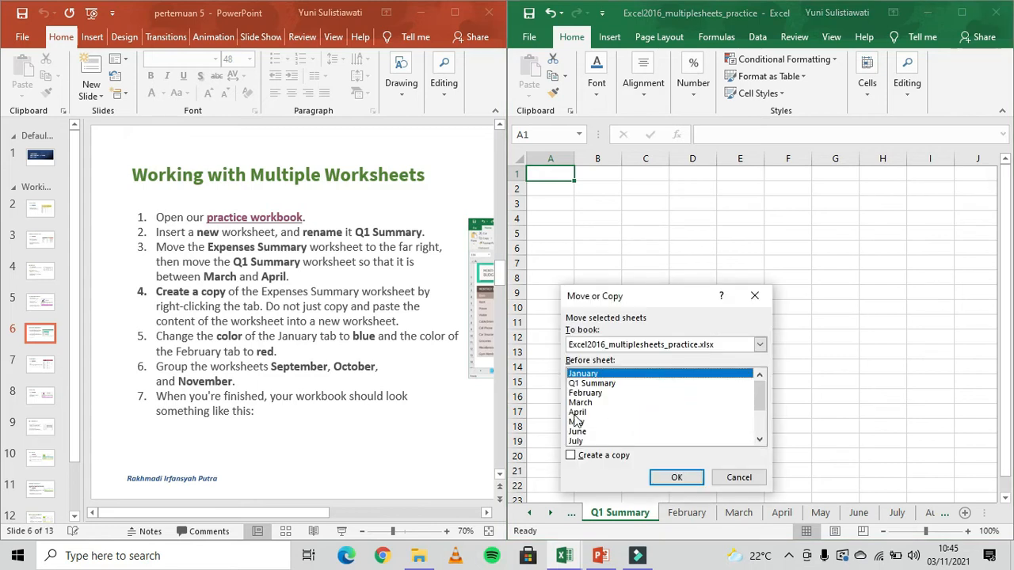
{"action": "left_click", "coordinate": [577, 413]}
{"action": "left_click", "coordinate": [675, 478]}
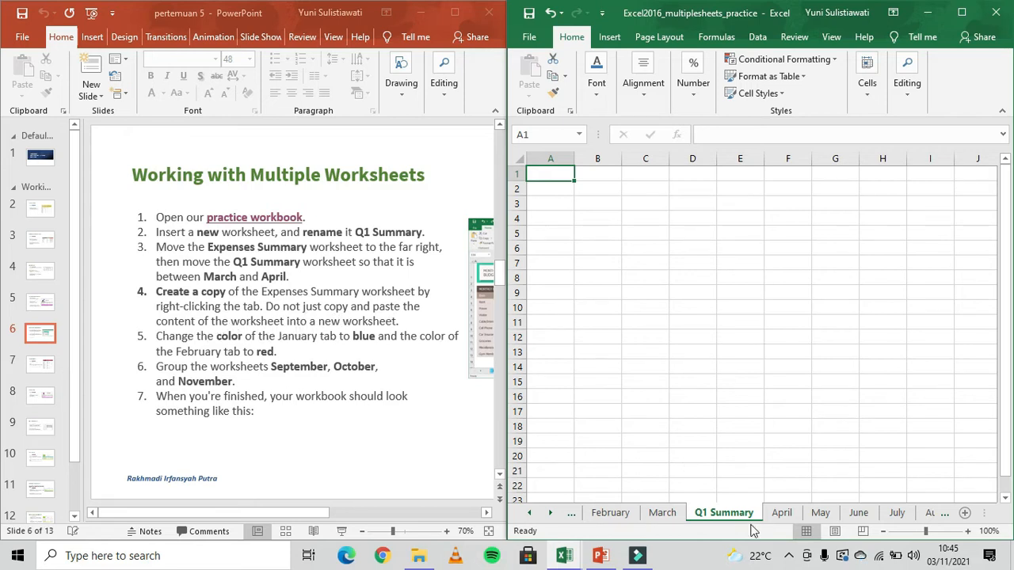
- Create a copy of the Expenses Summary worksheet at the end of the workbook
{"action": "left_click", "coordinate": [951, 515]}
{"action": "left_click", "coordinate": [945, 515]}
{"action": "left_click", "coordinate": [944, 516]}
{"action": "left_click", "coordinate": [944, 516]}
{"action": "left_click", "coordinate": [946, 515]}
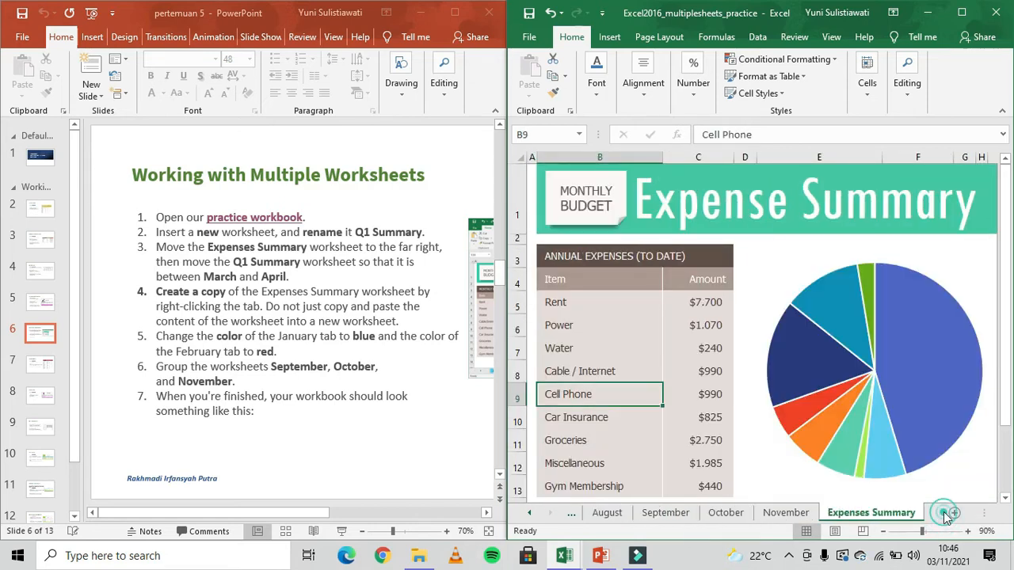
{"action": "right_click", "coordinate": [875, 518]}
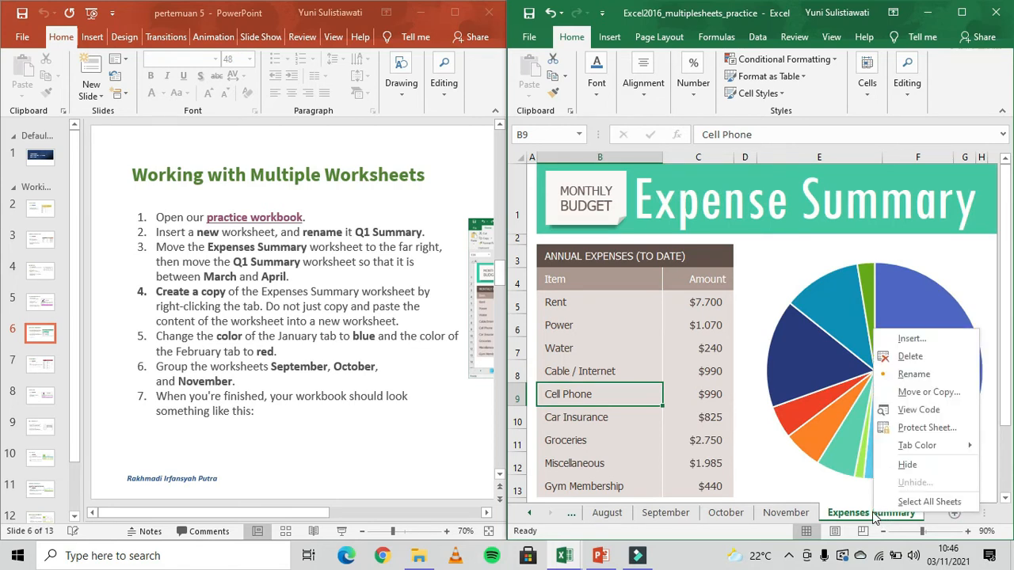
{"action": "left_click", "coordinate": [910, 391]}
{"action": "scroll", "coordinate": [920, 406], "scroll_direction": "down", "scroll_amount": 2}
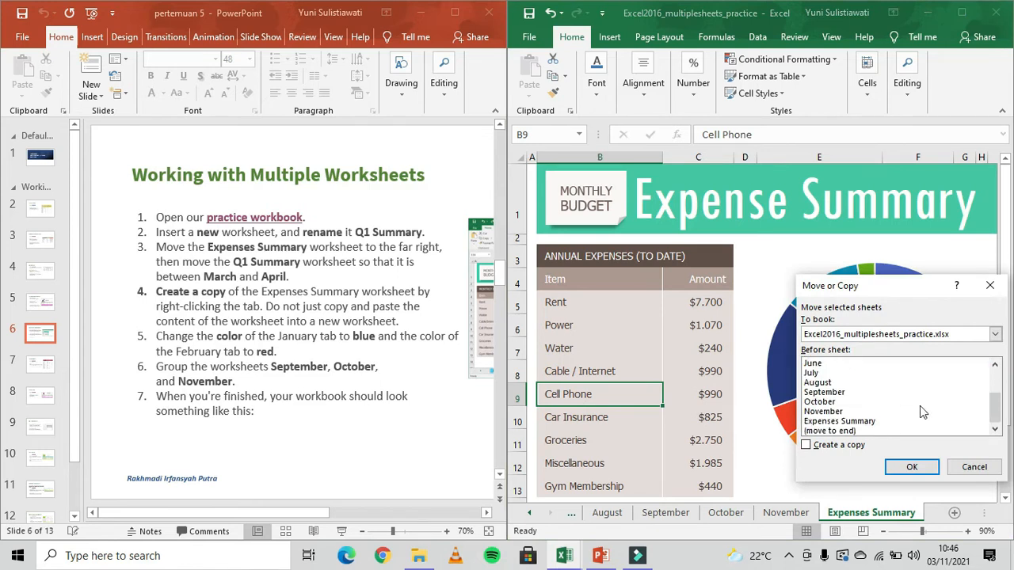
{"action": "left_click", "coordinate": [832, 430]}
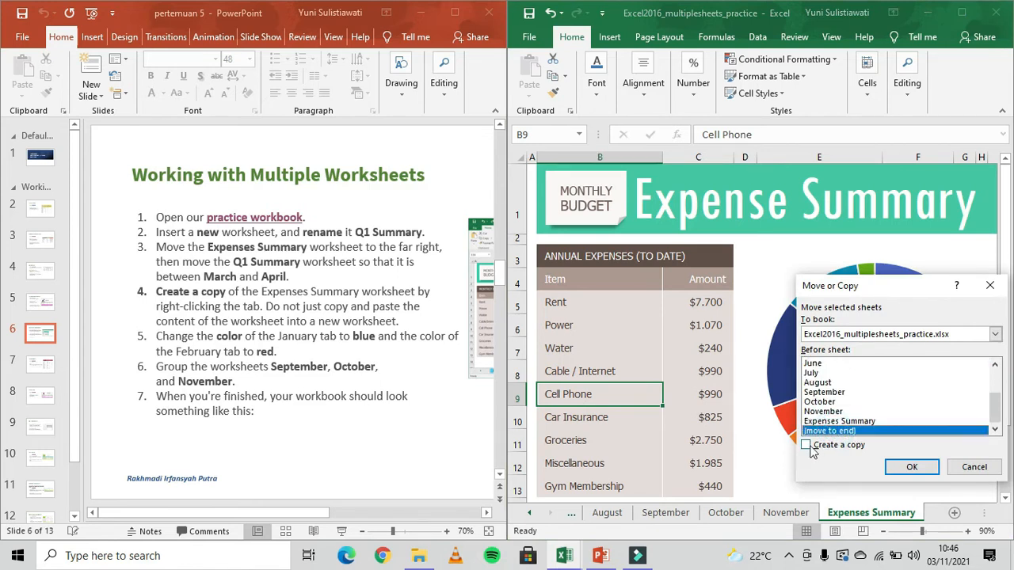
{"action": "left_click", "coordinate": [807, 446]}
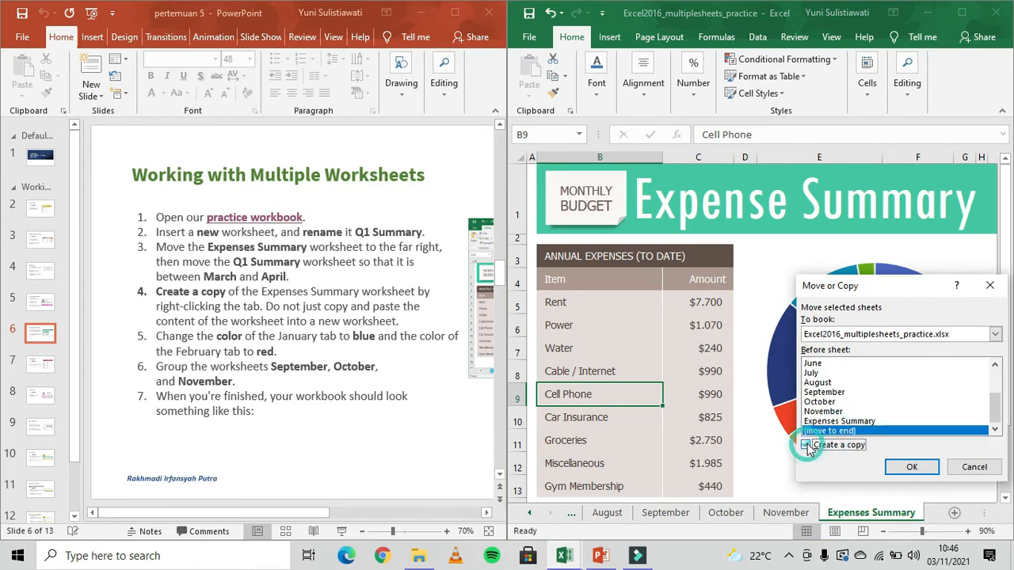
{"action": "left_click", "coordinate": [911, 467]}
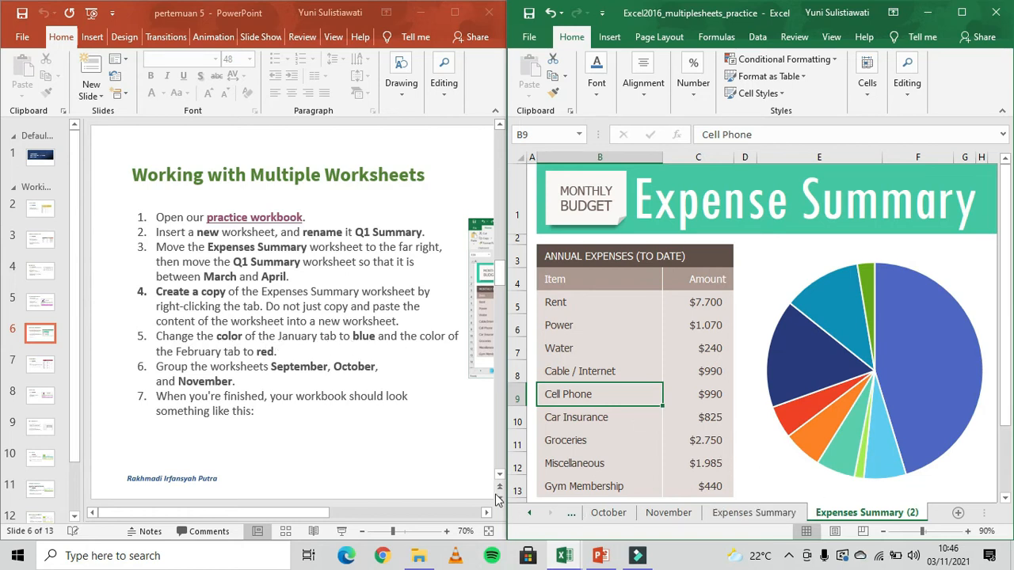
- Change the January worksheet's tab colour to the standard blue
{"action": "left_click", "coordinate": [529, 512]}
{"action": "left_click", "coordinate": [529, 512]}
{"action": "left_click", "coordinate": [529, 512]}
{"action": "left_click", "coordinate": [529, 512]}
{"action": "left_click", "coordinate": [529, 512]}
{"action": "left_click", "coordinate": [529, 512]}
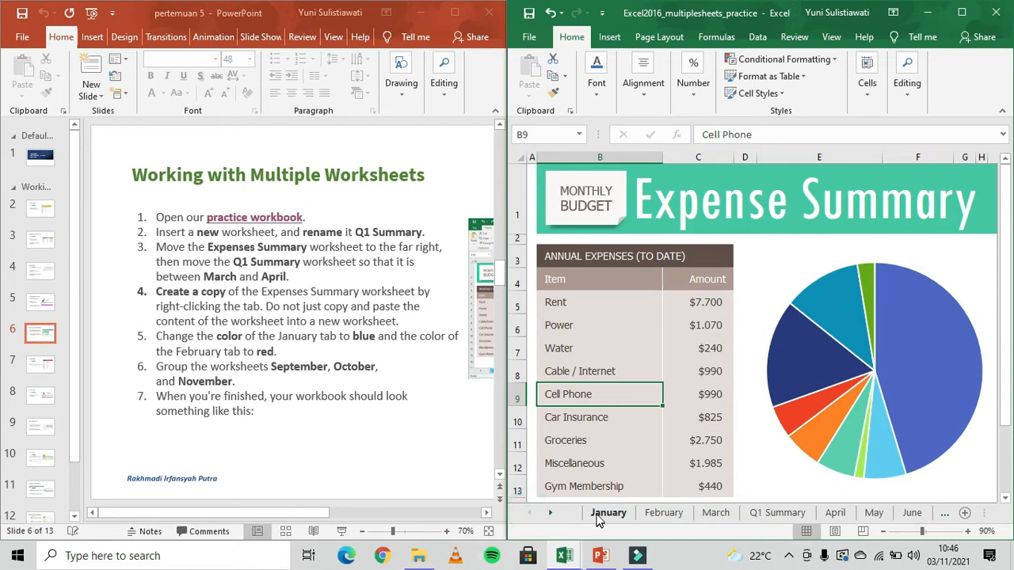
{"action": "left_click", "coordinate": [605, 513]}
{"action": "right_click", "coordinate": [602, 513]}
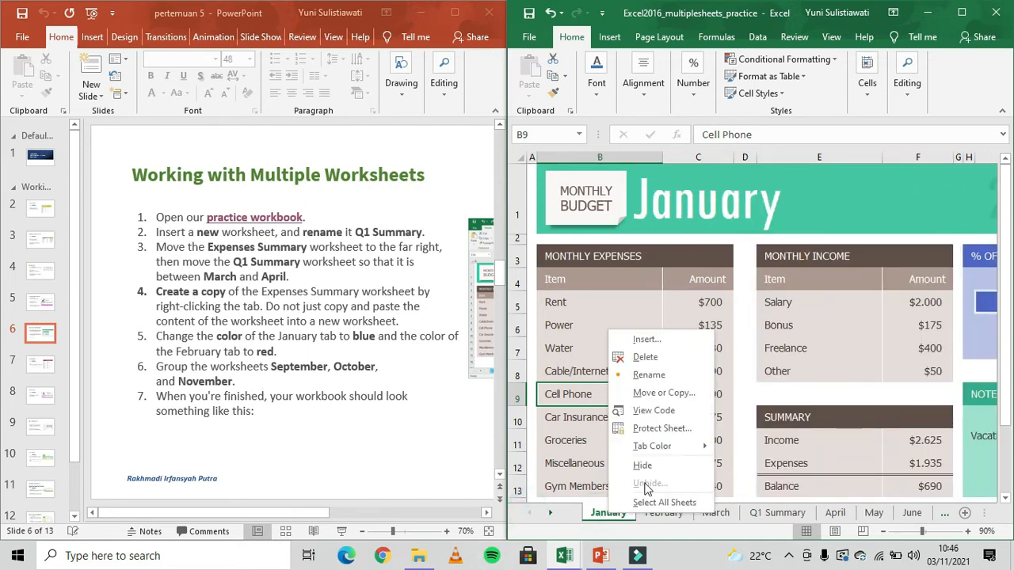
{"action": "mouse_move", "coordinate": [691, 449]}
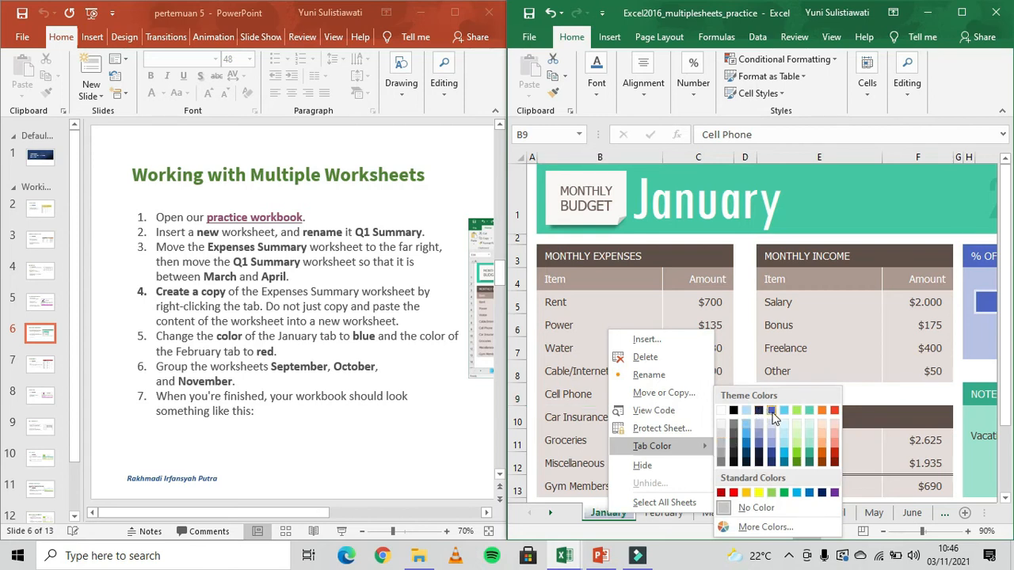
{"action": "left_click", "coordinate": [809, 493]}
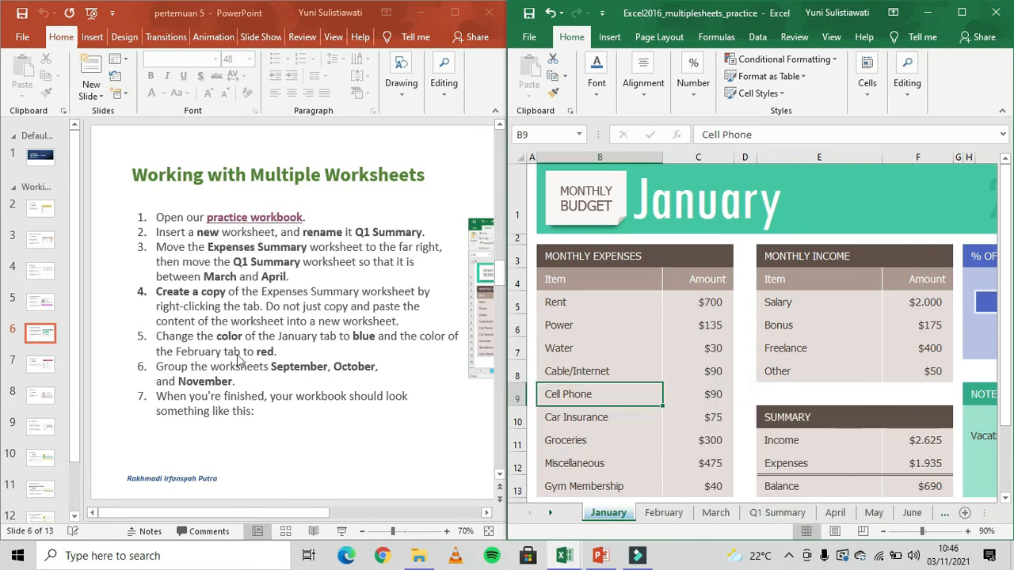
- Change the February worksheet's tab colour to the standard red
{"action": "left_click", "coordinate": [666, 514]}
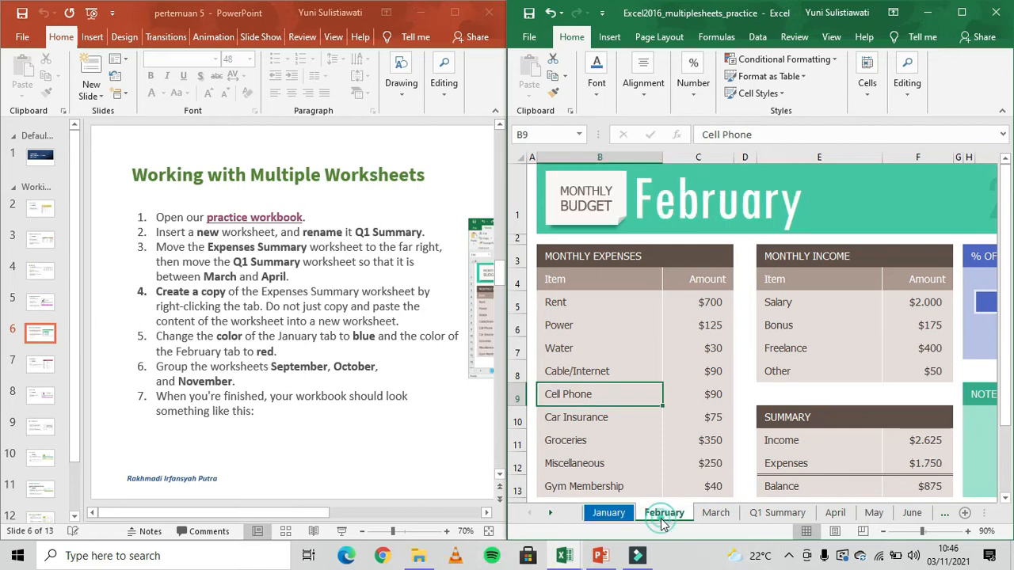
{"action": "right_click", "coordinate": [670, 515]}
{"action": "mouse_move", "coordinate": [752, 452]}
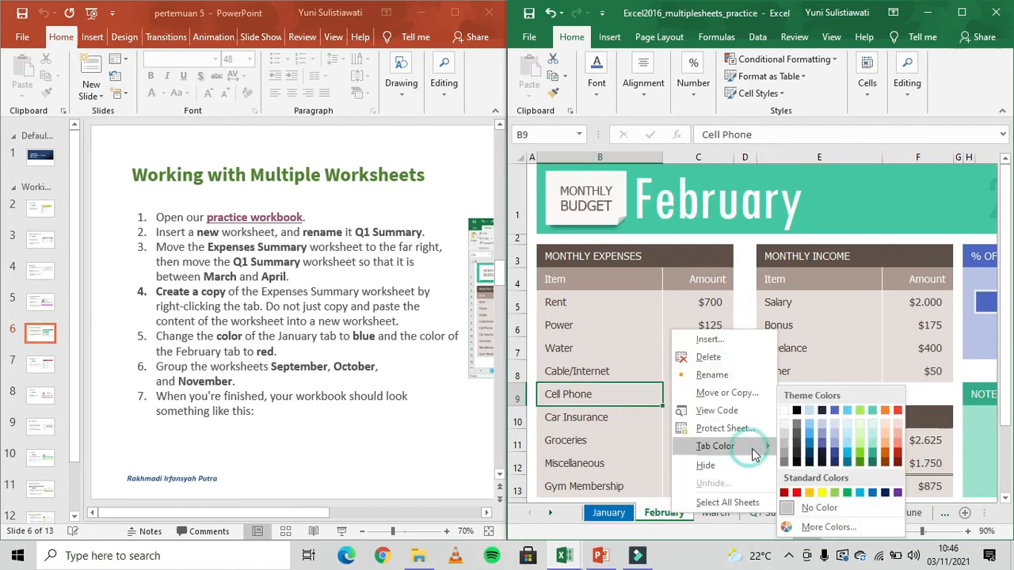
{"action": "left_click", "coordinate": [797, 493]}
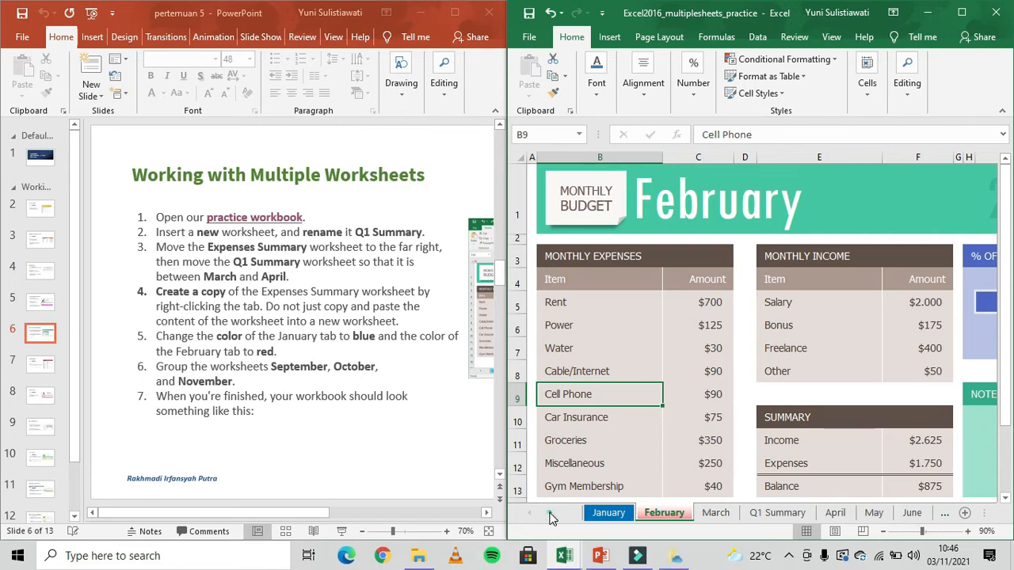
- Group the September, October and November worksheets
{"action": "left_click", "coordinate": [550, 512]}
{"action": "left_click", "coordinate": [550, 513]}
{"action": "left_click", "coordinate": [550, 512]}
{"action": "left_click", "coordinate": [549, 513]}
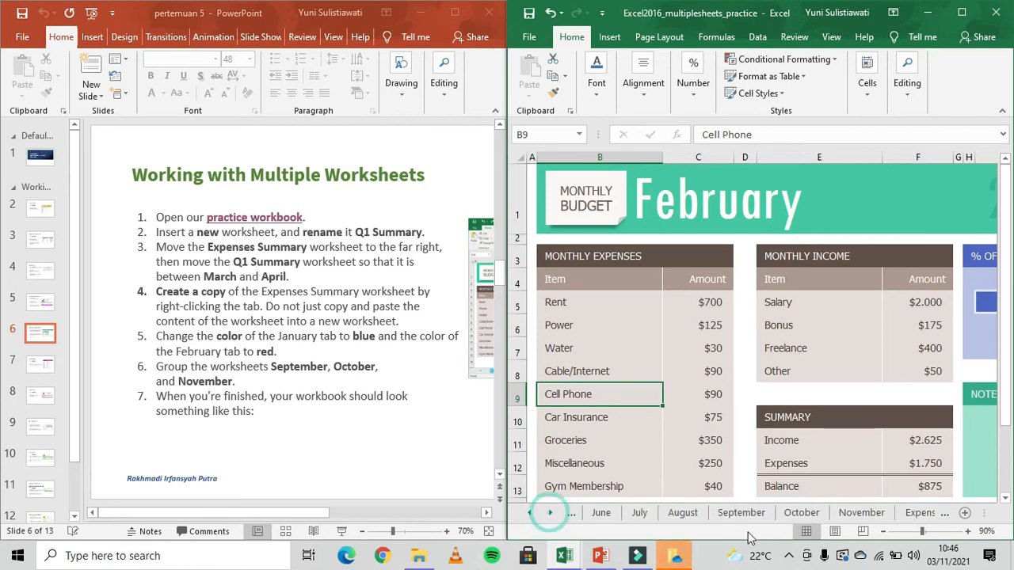
{"action": "left_click", "coordinate": [742, 513]}
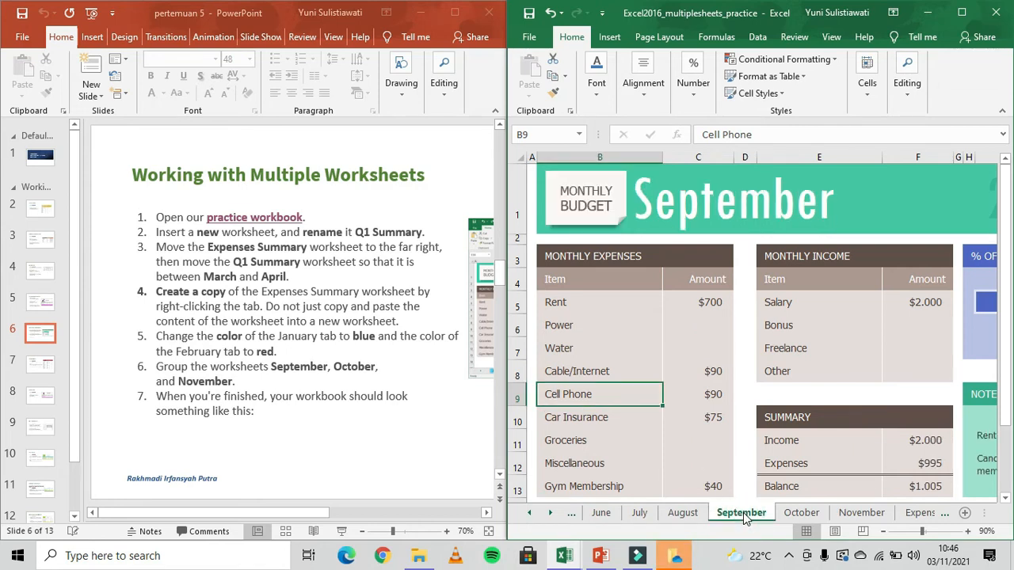
{"action": "left_click", "coordinate": [788, 514], "text": "ctrl"}
{"action": "left_click", "coordinate": [860, 513], "text": "ctrl"}
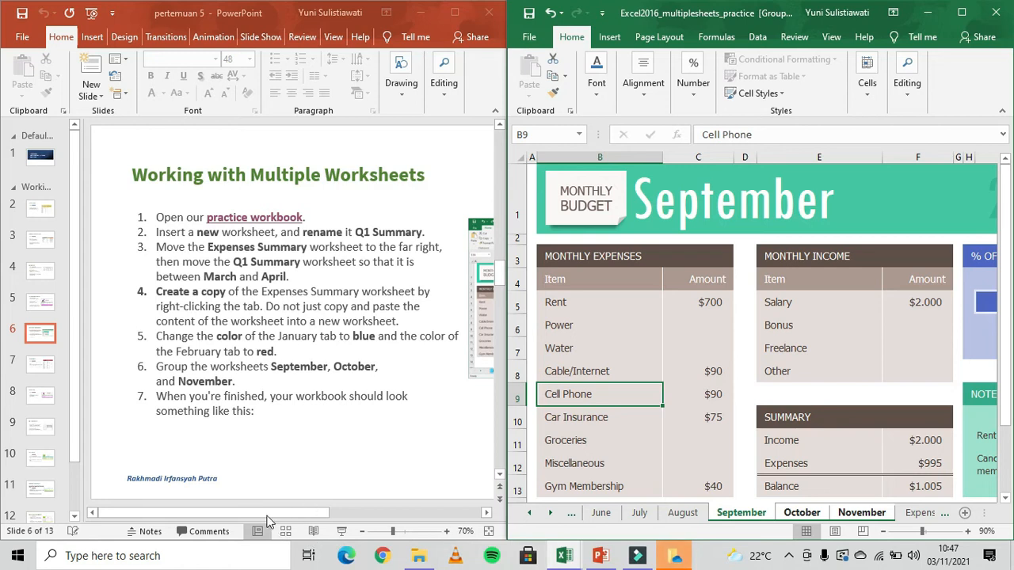
- In PowerPoint, check the slide's picture of the finished workbook and display the Using Find & Replace exercise slide
{"action": "left_click", "coordinate": [310, 513]}
{"action": "left_click_drag", "start_coordinate": [325, 516], "coordinate": [472, 516]}
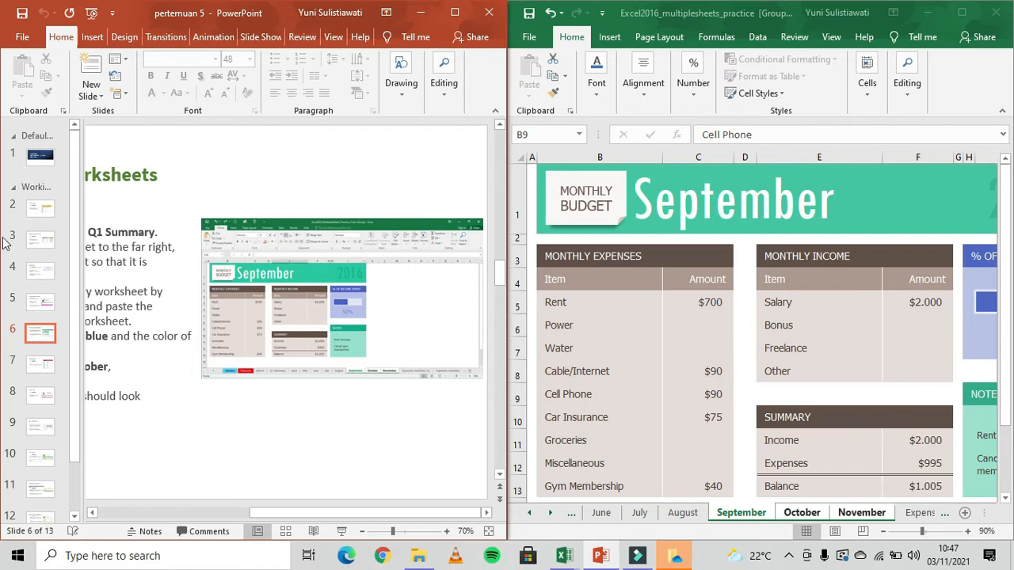
{"action": "left_click", "coordinate": [46, 368]}
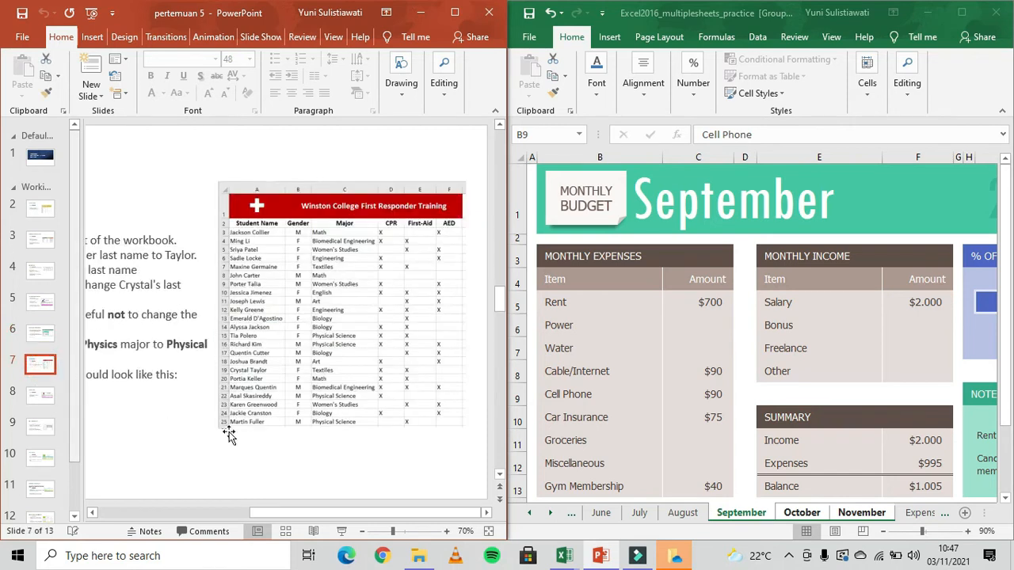
{"action": "left_click_drag", "start_coordinate": [294, 511], "coordinate": [119, 512]}
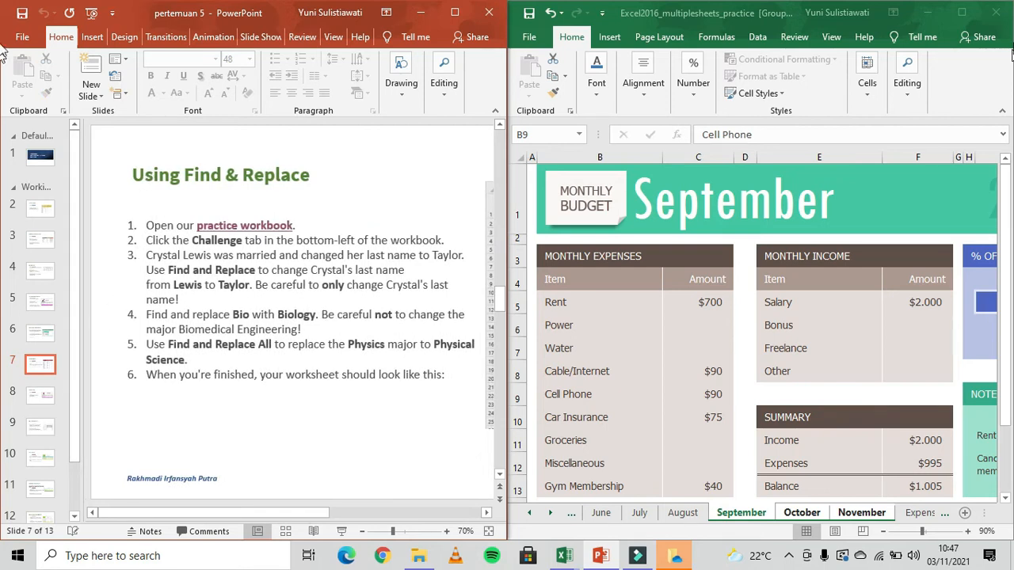
- Close the multiple-sheets practice workbook without saving and switch to the Challenge worksheet of Excel2016_findreplace_practice
{"action": "left_click", "coordinate": [995, 12]}
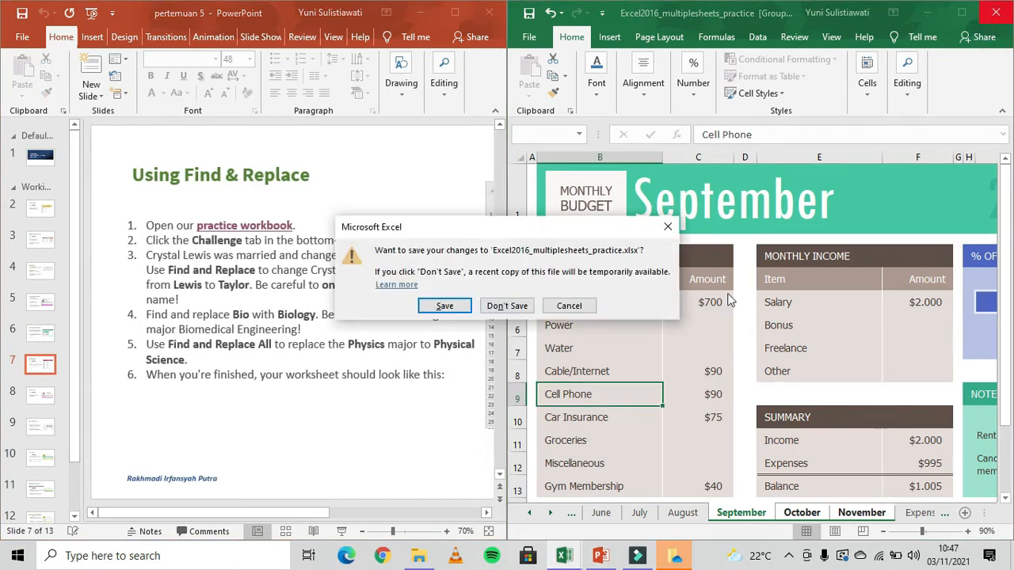
{"action": "left_click", "coordinate": [507, 305]}
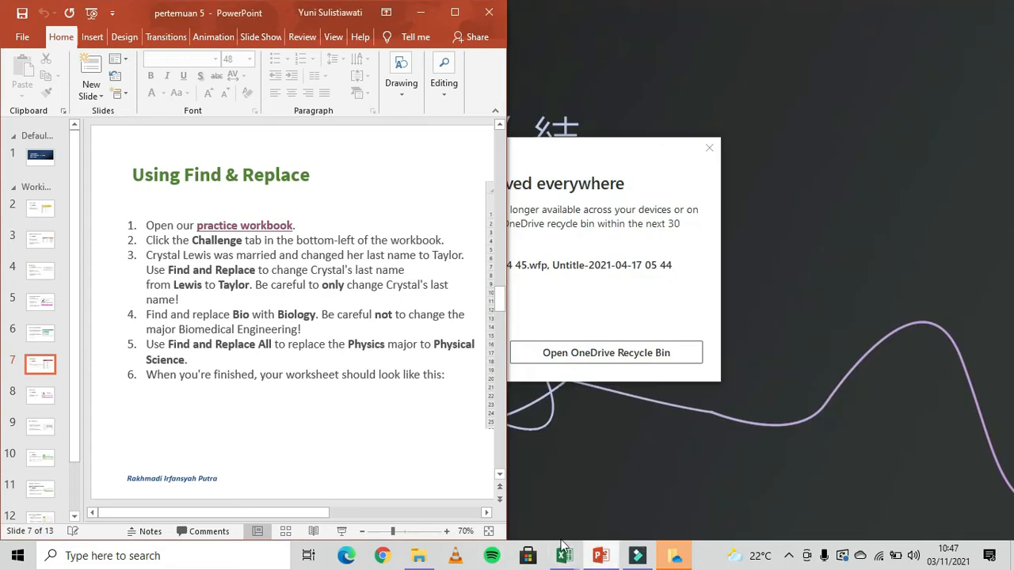
{"action": "left_click", "coordinate": [564, 554]}
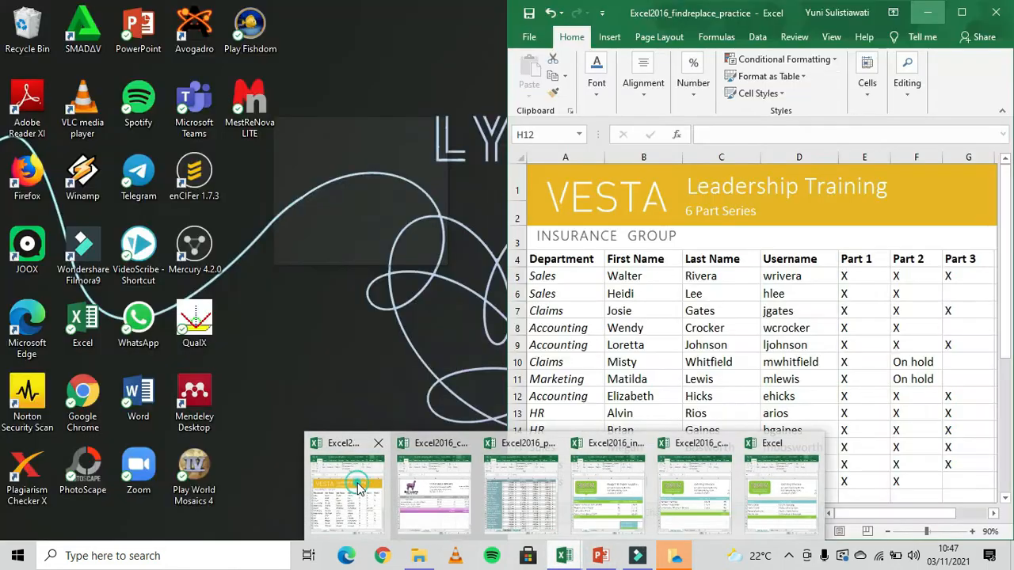
{"action": "left_click", "coordinate": [358, 487]}
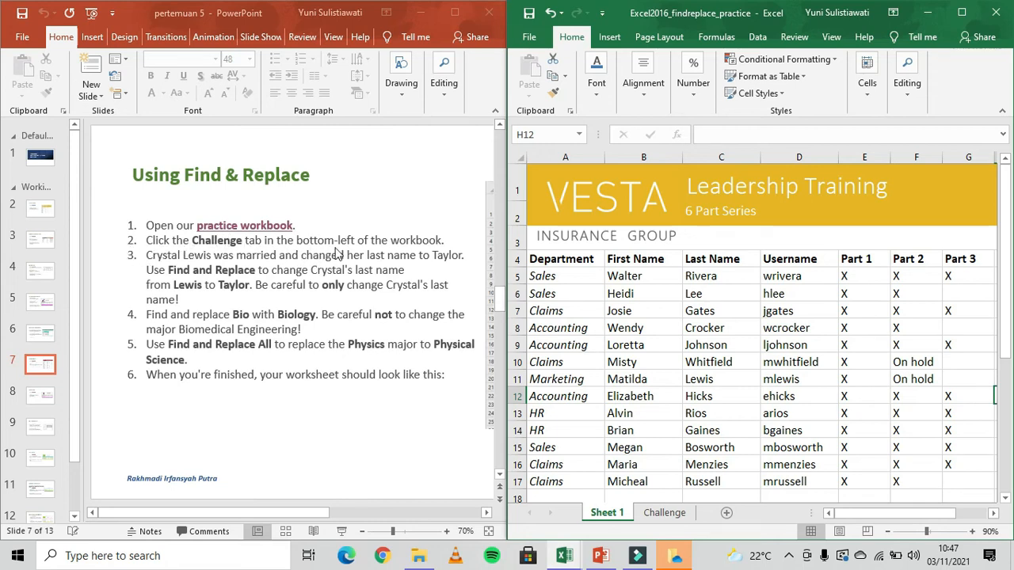
{"action": "left_click", "coordinate": [665, 514]}
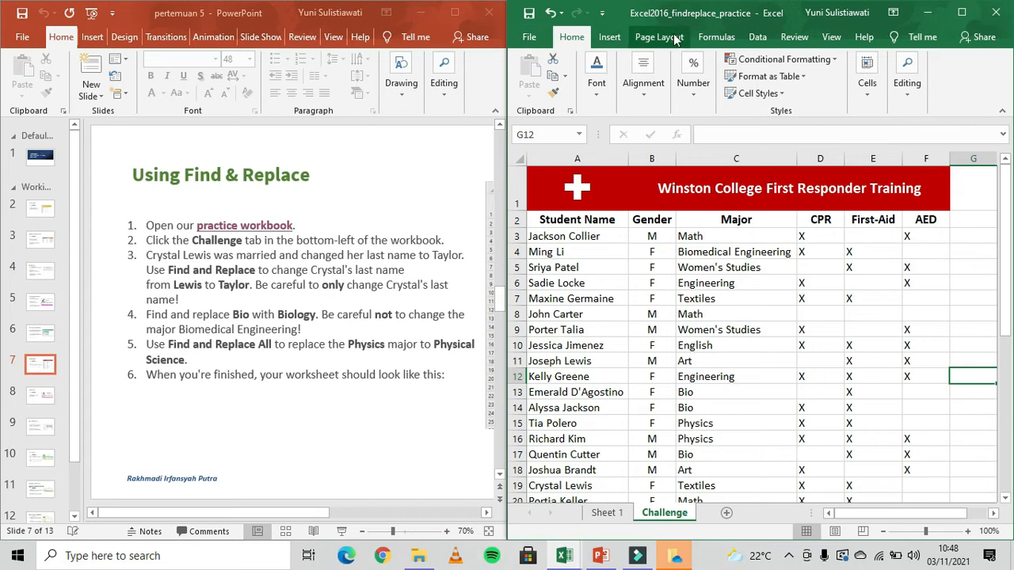
- Find all cells containing the student's old last name, with the new last name from the exercise set as the replacement
{"action": "left_click", "coordinate": [794, 40]}
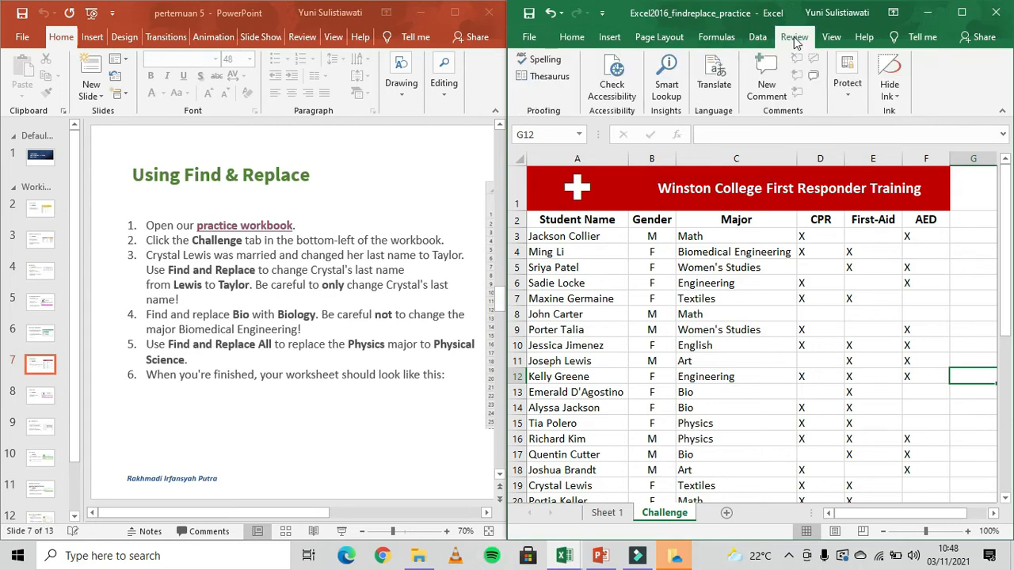
{"action": "left_click", "coordinate": [578, 40]}
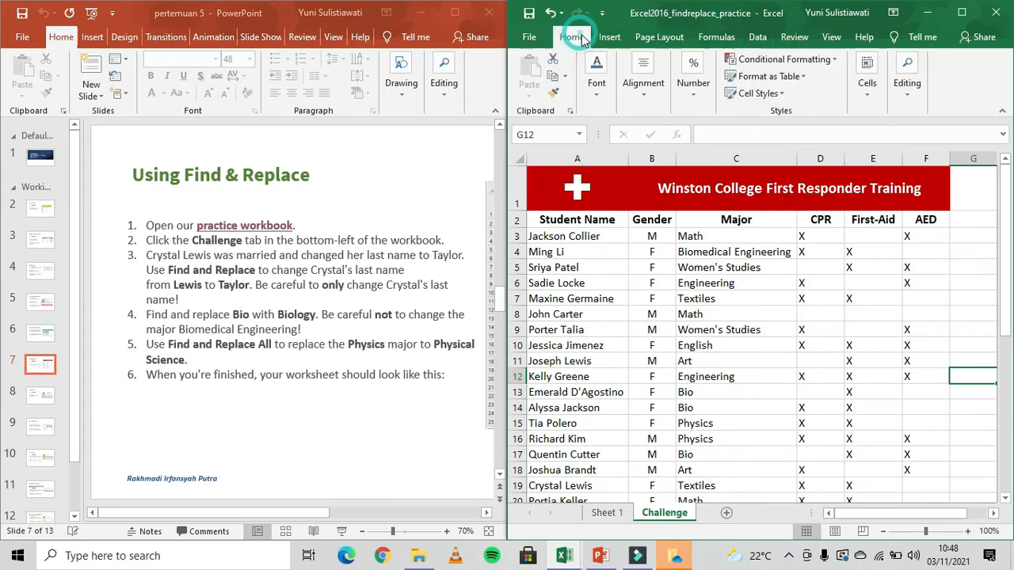
{"action": "left_click", "coordinate": [906, 83]}
{"action": "left_click", "coordinate": [988, 156]}
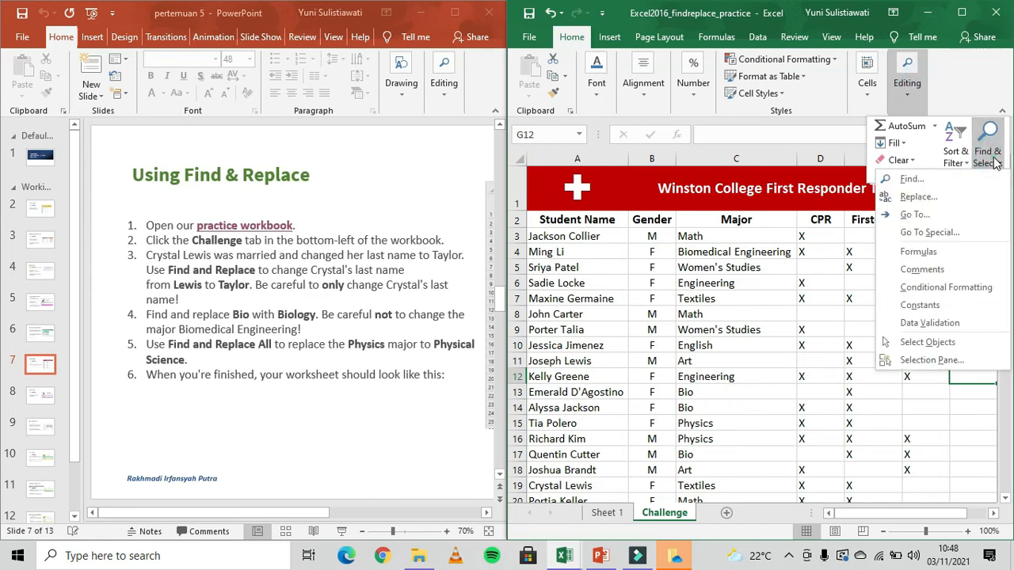
{"action": "left_click", "coordinate": [918, 182]}
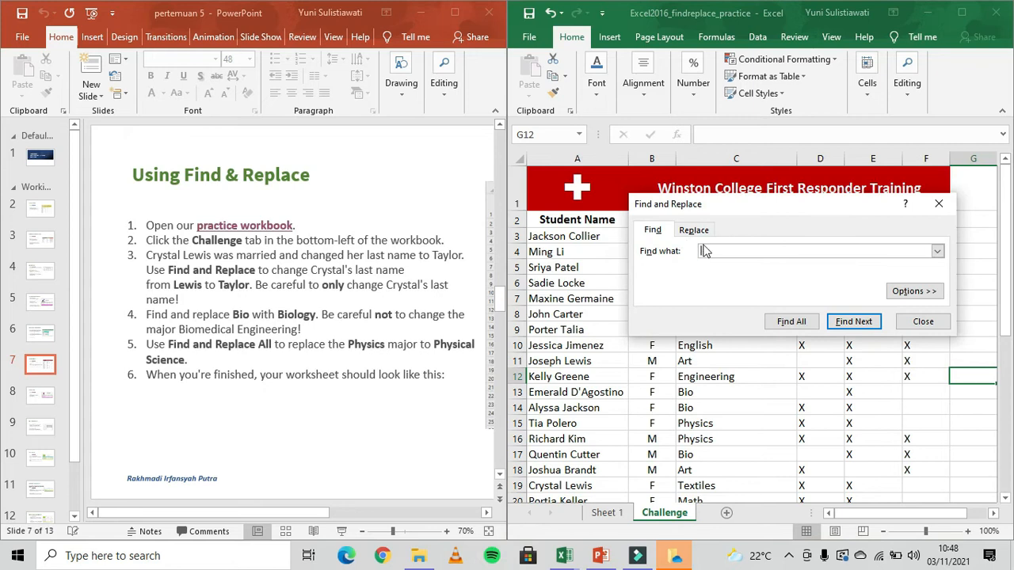
{"action": "left_click", "coordinate": [700, 230]}
{"action": "left_click", "coordinate": [728, 251]}
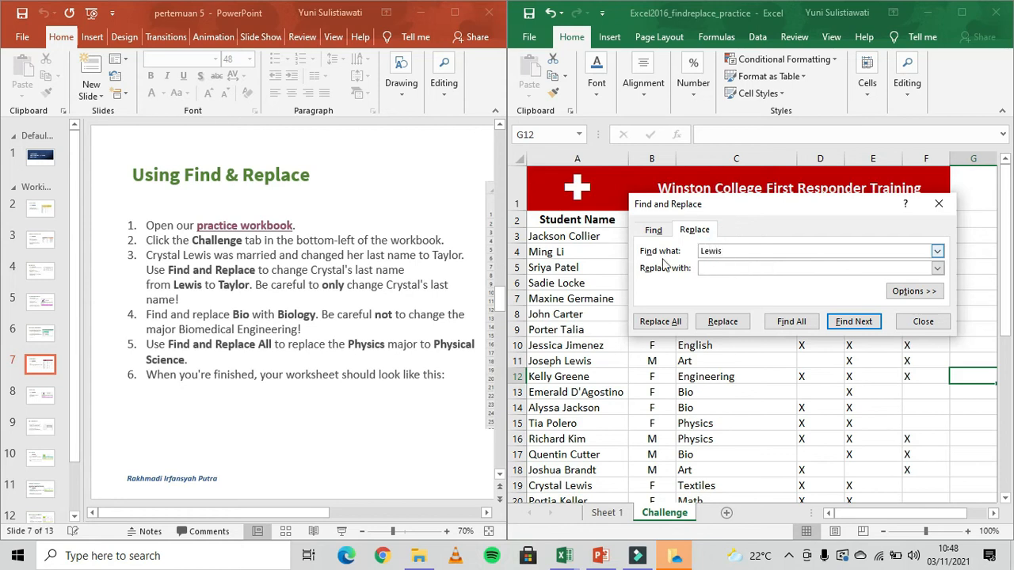
{"action": "left_click", "coordinate": [719, 270]}
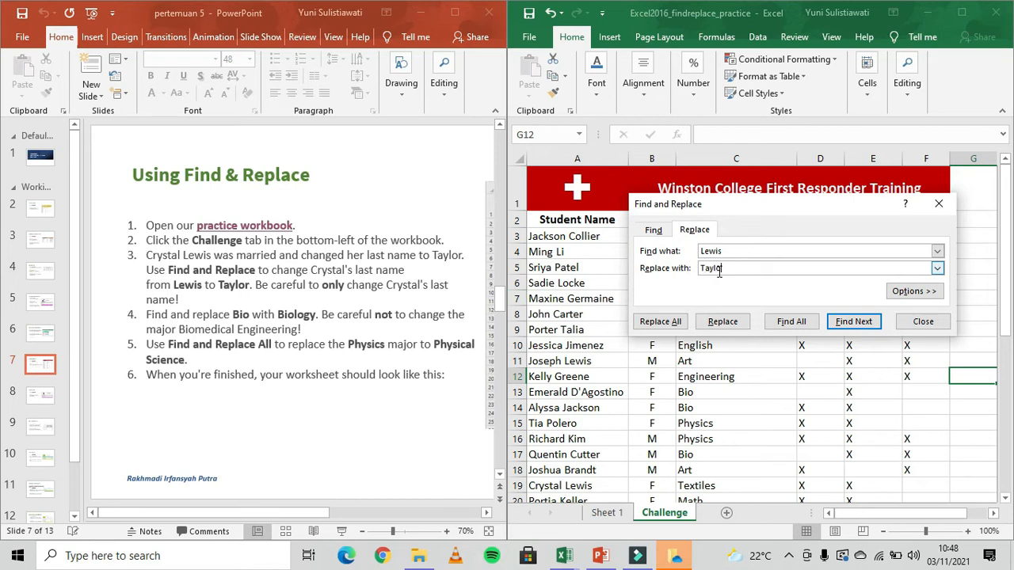
{"action": "left_click", "coordinate": [792, 322]}
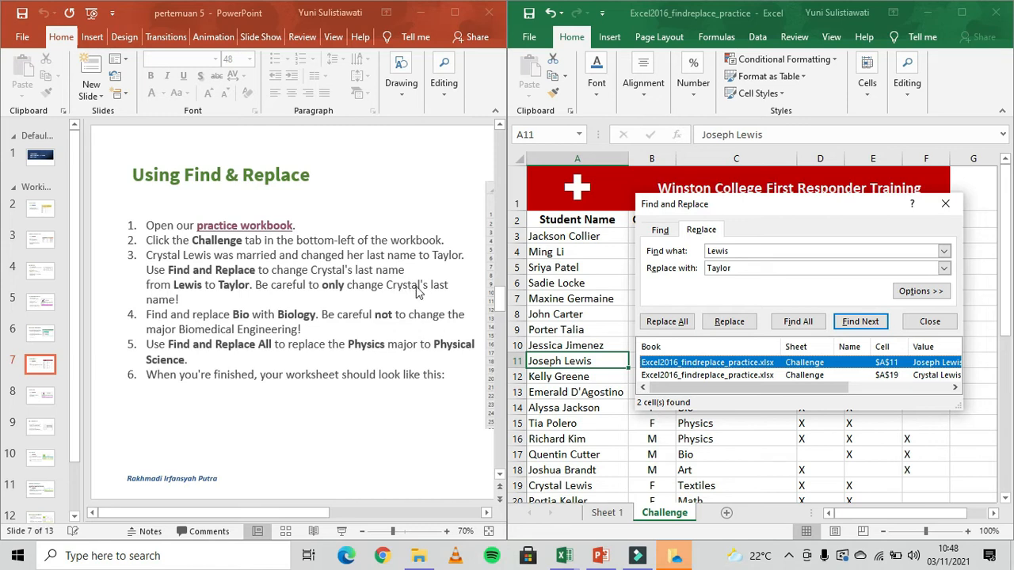
- Replace the last name only in cell A19 and close Find and Replace
{"action": "left_click", "coordinate": [924, 376]}
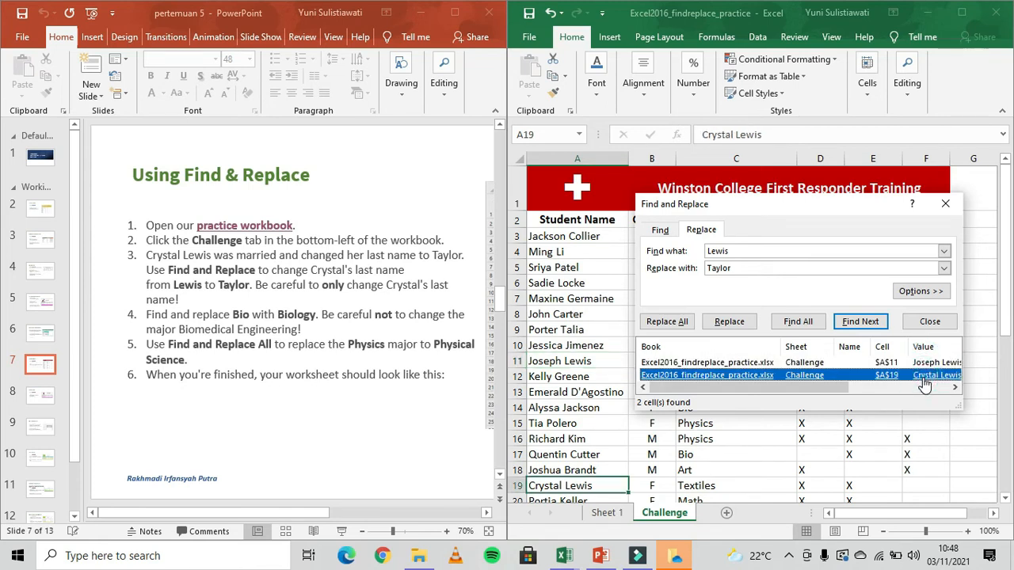
{"action": "left_click", "coordinate": [729, 330]}
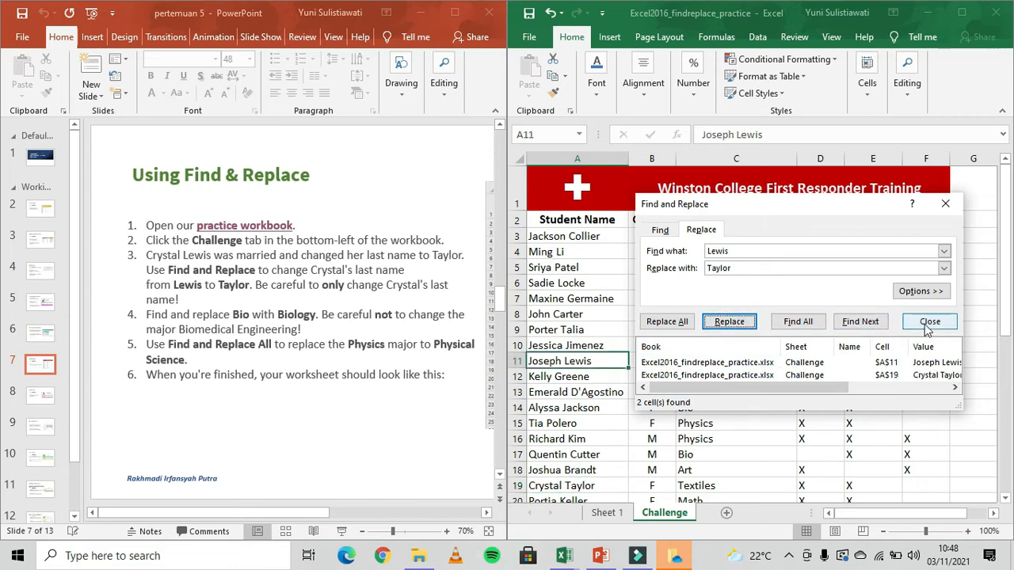
{"action": "scroll", "coordinate": [895, 370], "scroll_direction": "right", "scroll_amount": 1}
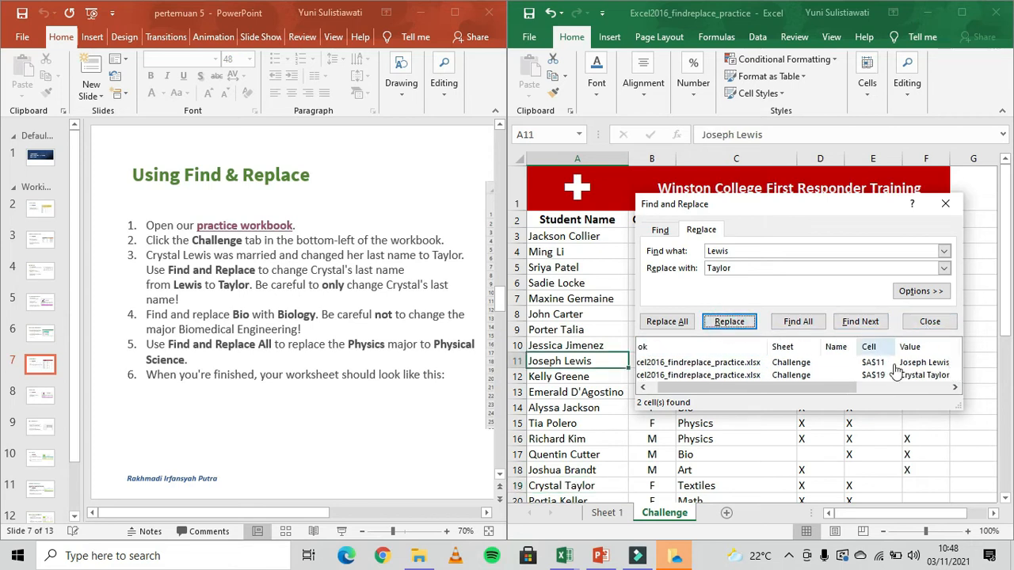
{"action": "left_click", "coordinate": [929, 322]}
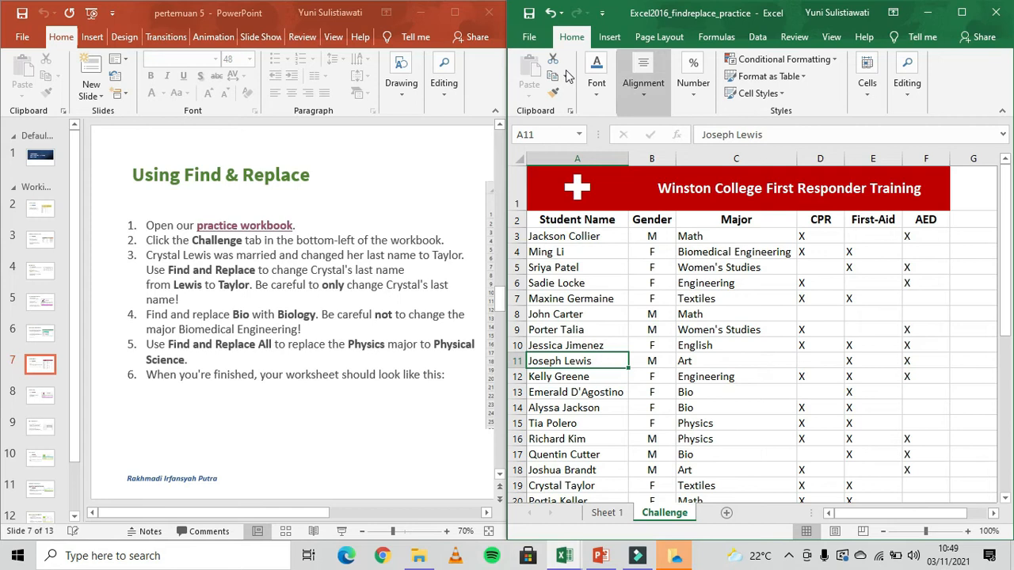
- Find all cells containing Bio in the Challenge worksheet, with Biology set as the replacement text
{"action": "left_click", "coordinate": [901, 83]}
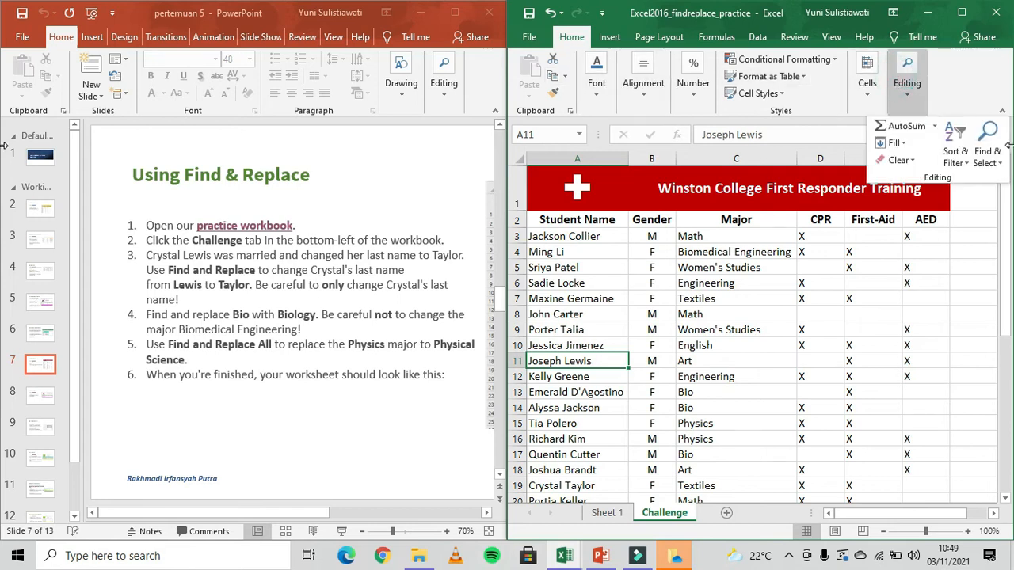
{"action": "left_click", "coordinate": [987, 146]}
{"action": "left_click", "coordinate": [937, 185]}
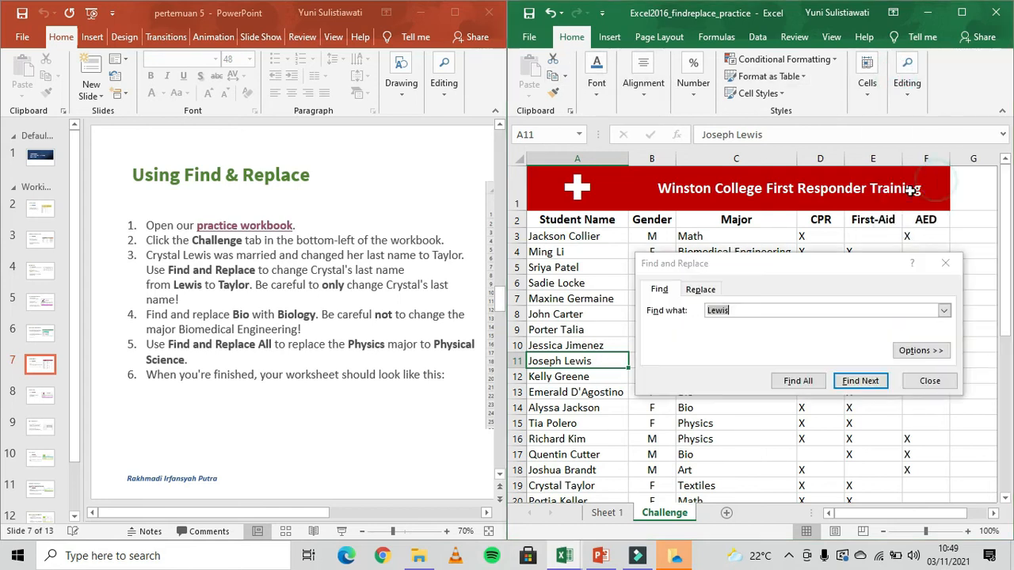
{"action": "left_click", "coordinate": [702, 289]}
{"action": "left_click", "coordinate": [729, 310]}
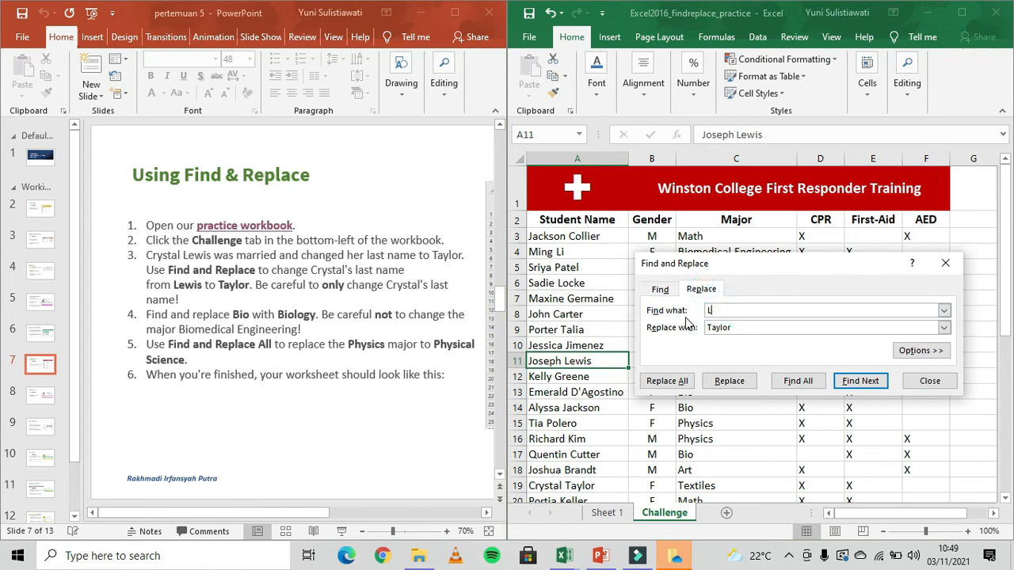
{"action": "type", "text": "Bio"}
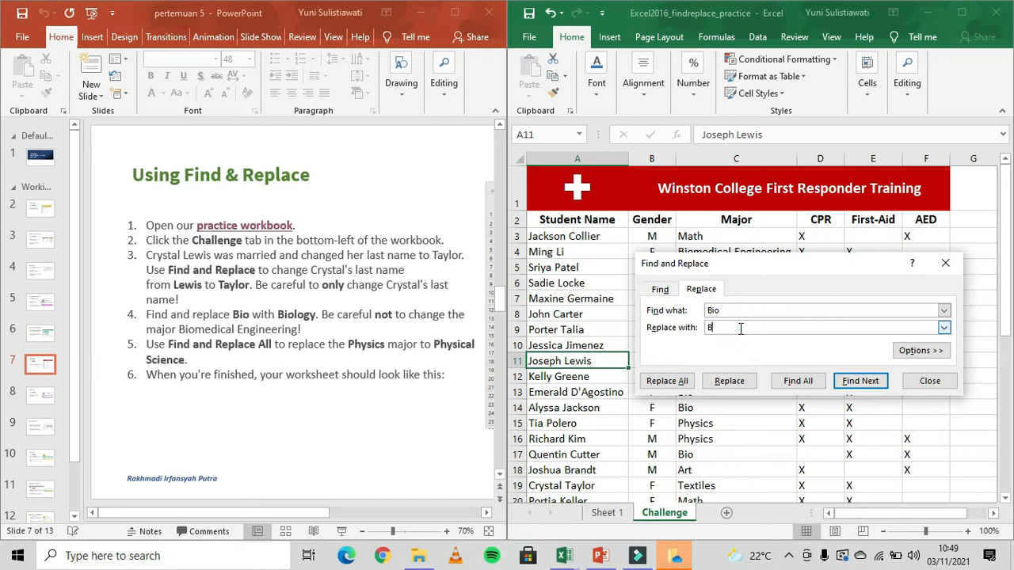
{"action": "left_click", "coordinate": [742, 330]}
{"action": "type", "text": "Biology"}
{"action": "left_click", "coordinate": [794, 385]}
{"action": "left_click", "coordinate": [794, 389]}
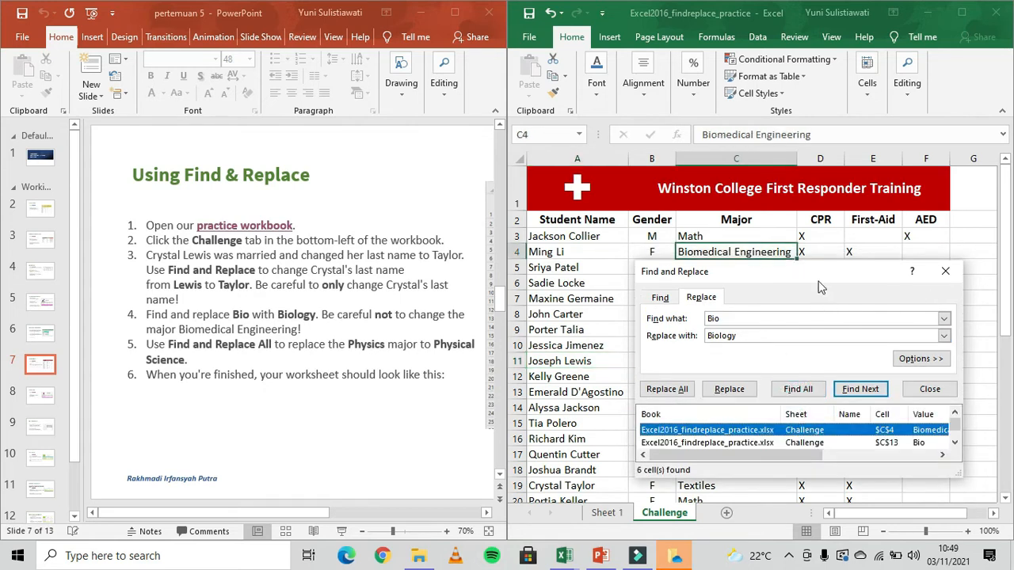
{"action": "left_click_drag", "start_coordinate": [824, 271], "coordinate": [764, 175]}
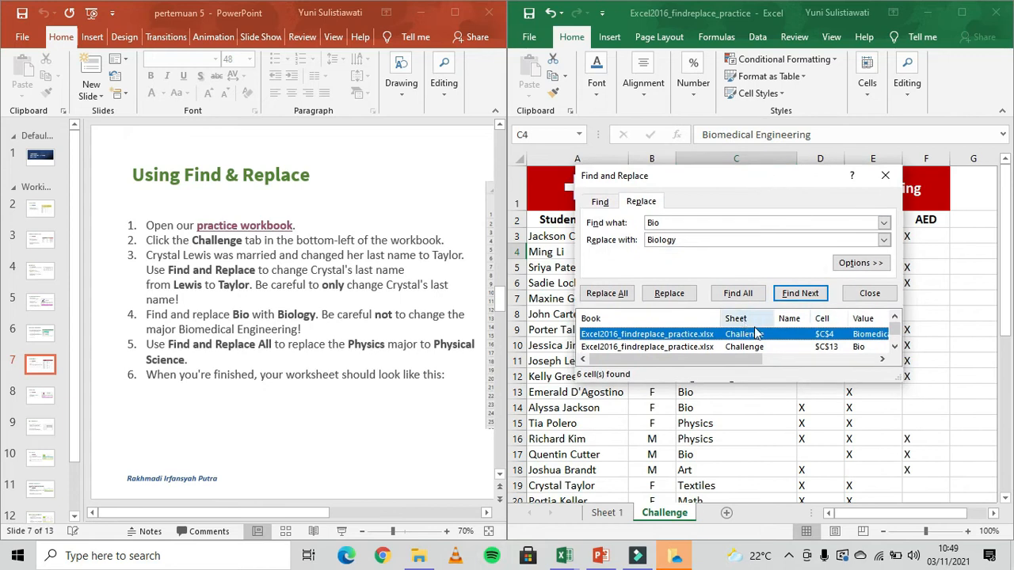
- Replace Bio with Biology in C13, C14, C17 and C24 only, skipping the Biomedical Engineering cells, and close Find and Replace
{"action": "left_click_drag", "start_coordinate": [728, 363], "coordinate": [772, 363]}
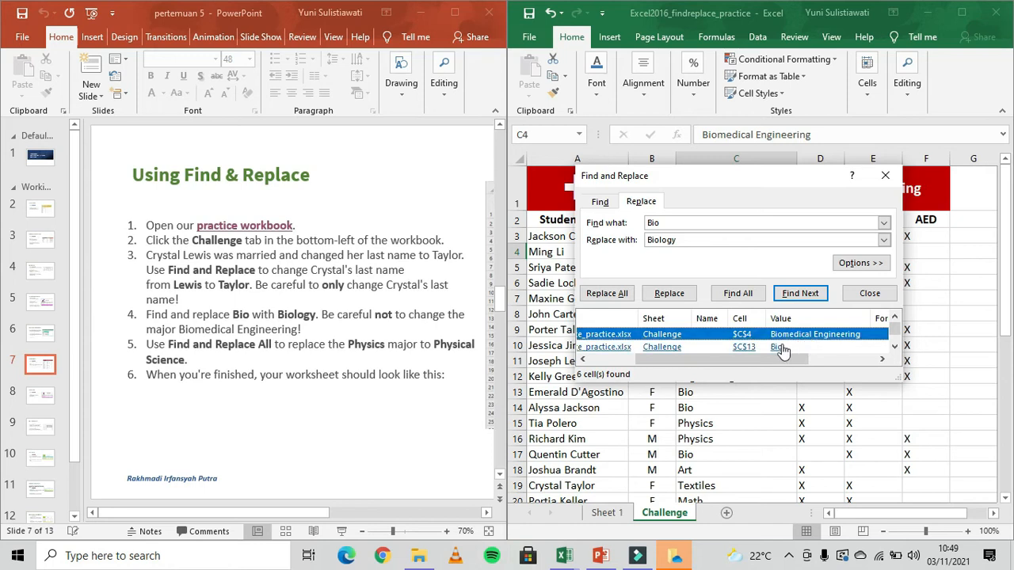
{"action": "left_click", "coordinate": [779, 347]}
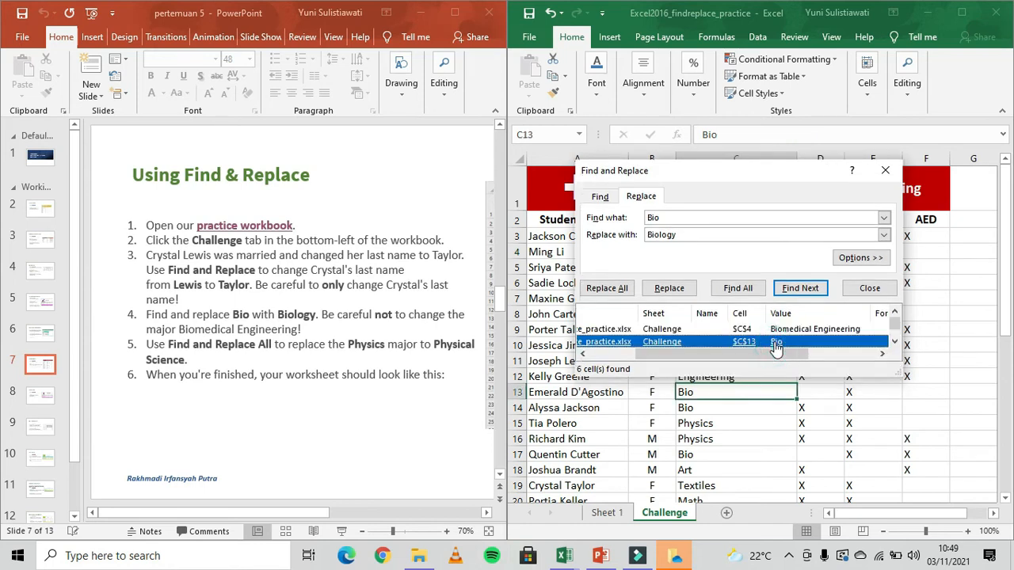
{"action": "left_click", "coordinate": [674, 292]}
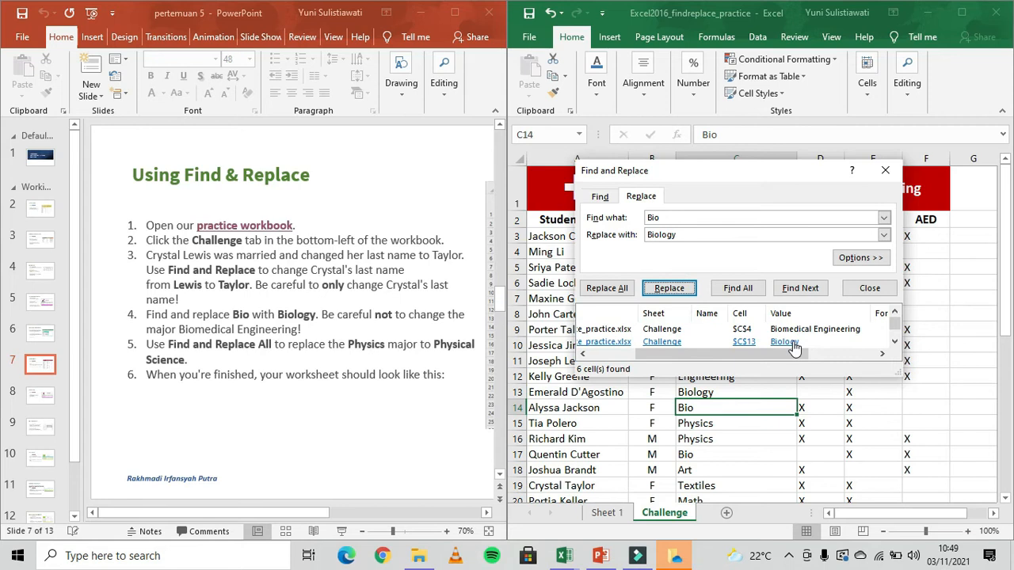
{"action": "left_click", "coordinate": [686, 291]}
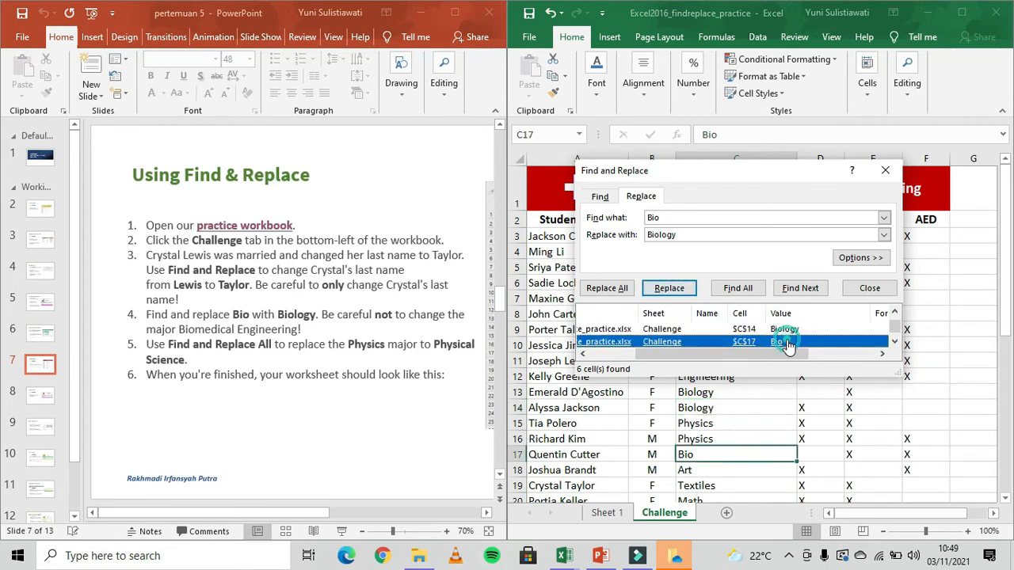
{"action": "left_click", "coordinate": [683, 292]}
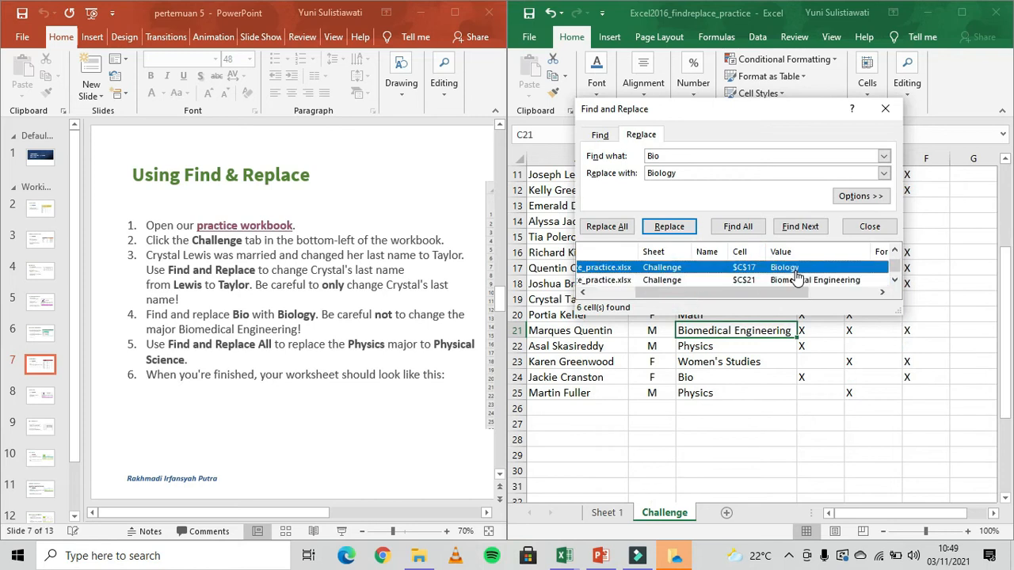
{"action": "scroll", "coordinate": [797, 275], "scroll_direction": "down", "scroll_amount": 1}
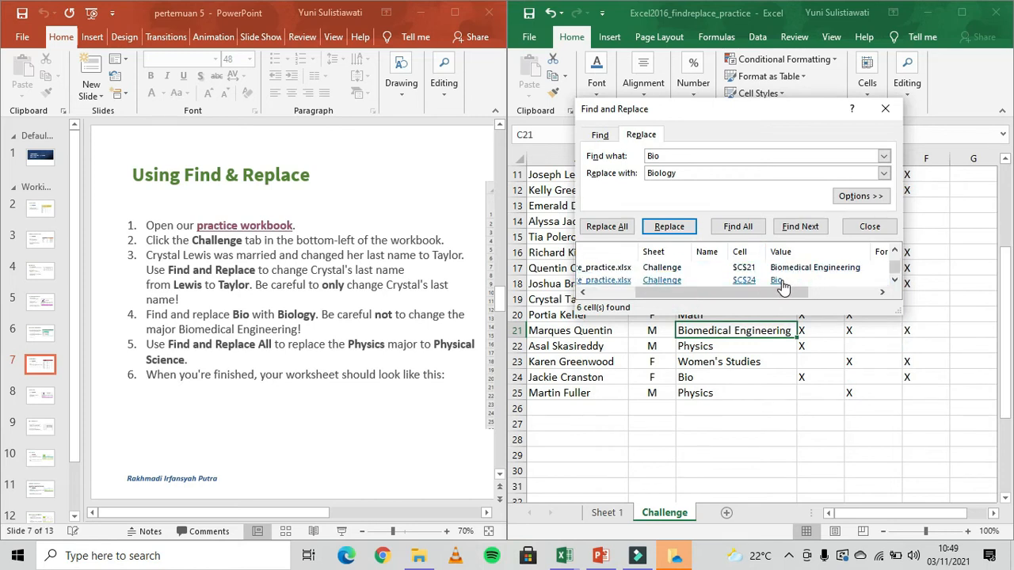
{"action": "left_click", "coordinate": [777, 281]}
{"action": "left_click", "coordinate": [675, 227]}
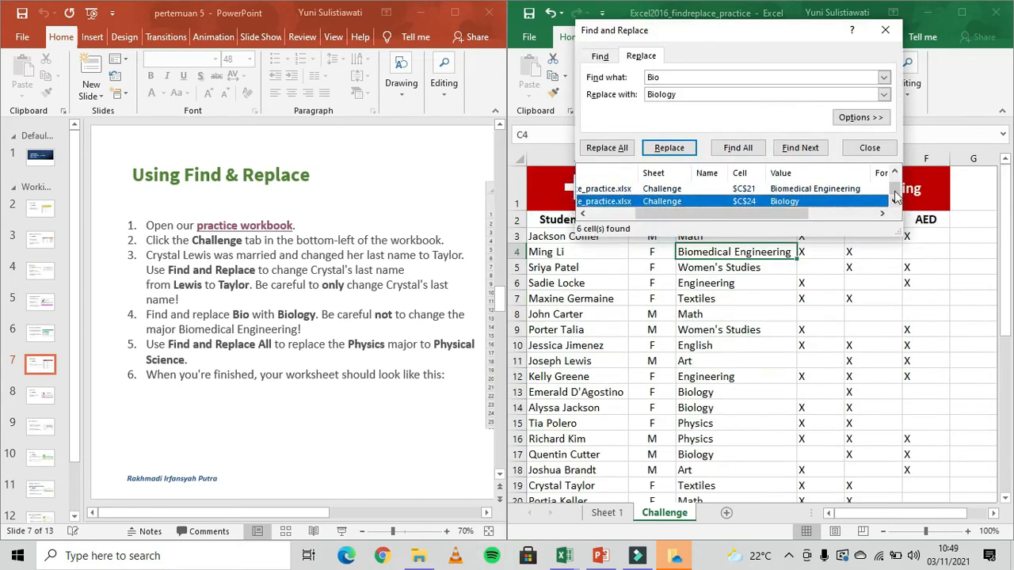
{"action": "mouse_move", "coordinate": [897, 195]}
{"action": "left_mouse_down"}
{"action": "mouse_move", "coordinate": [895, 179]}
{"action": "mouse_move", "coordinate": [899, 198]}
{"action": "left_mouse_up"}
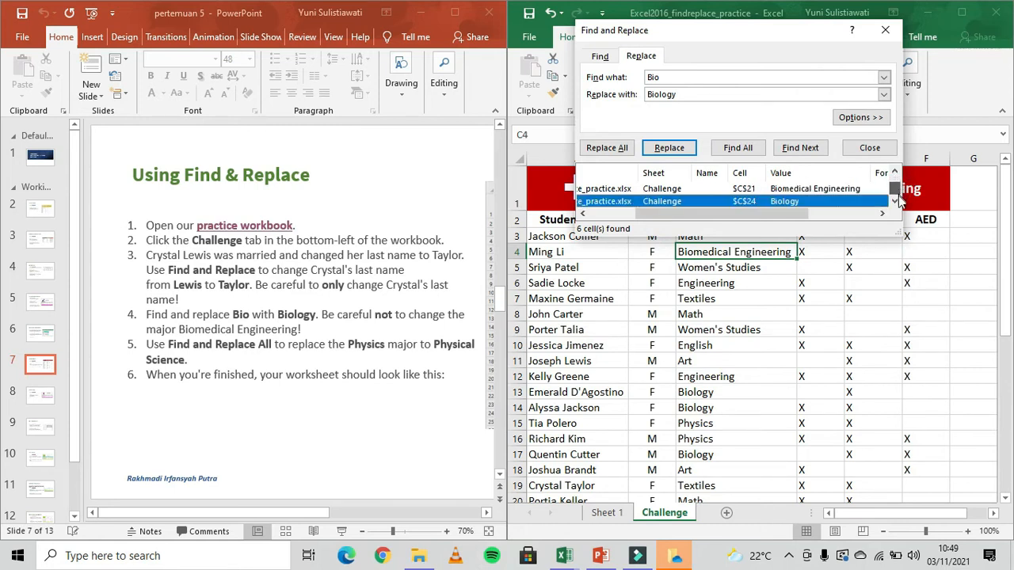
{"action": "left_click", "coordinate": [870, 148]}
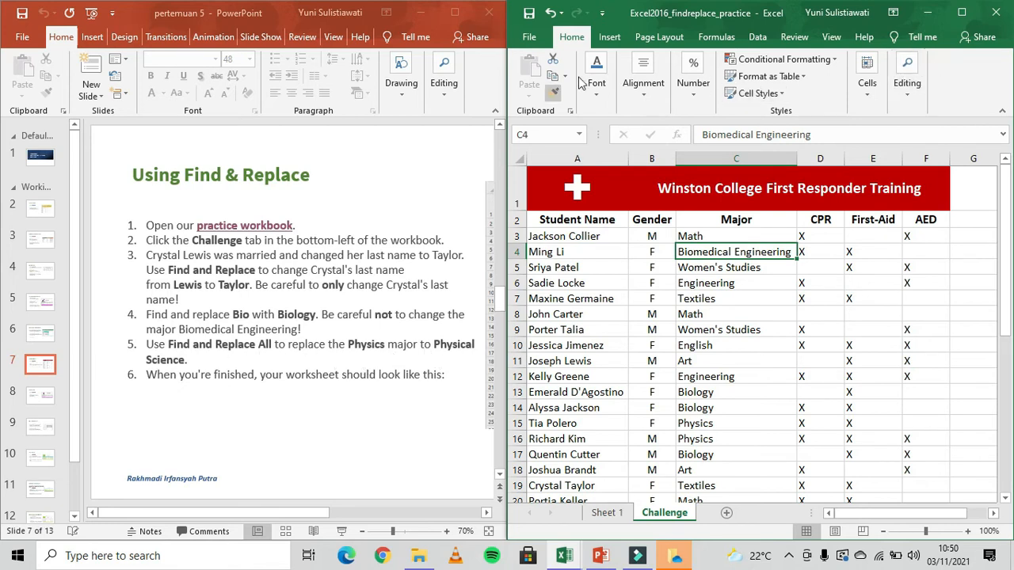
- Find all cells containing Physics in the Challenge worksheet, with Physical Science set as the replacement text
{"action": "left_click", "coordinate": [906, 83]}
{"action": "left_click", "coordinate": [986, 143]}
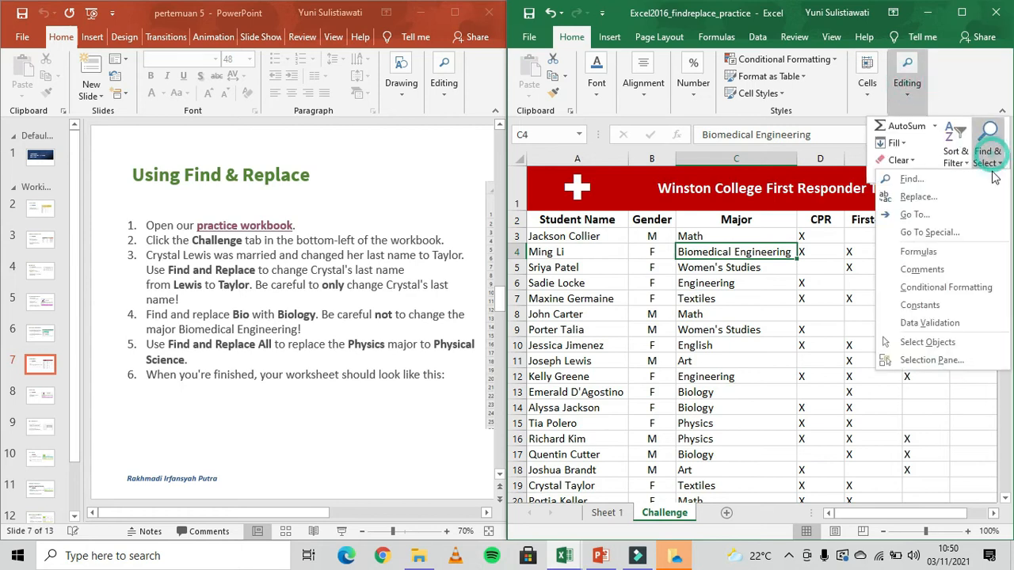
{"action": "left_click", "coordinate": [867, 176]}
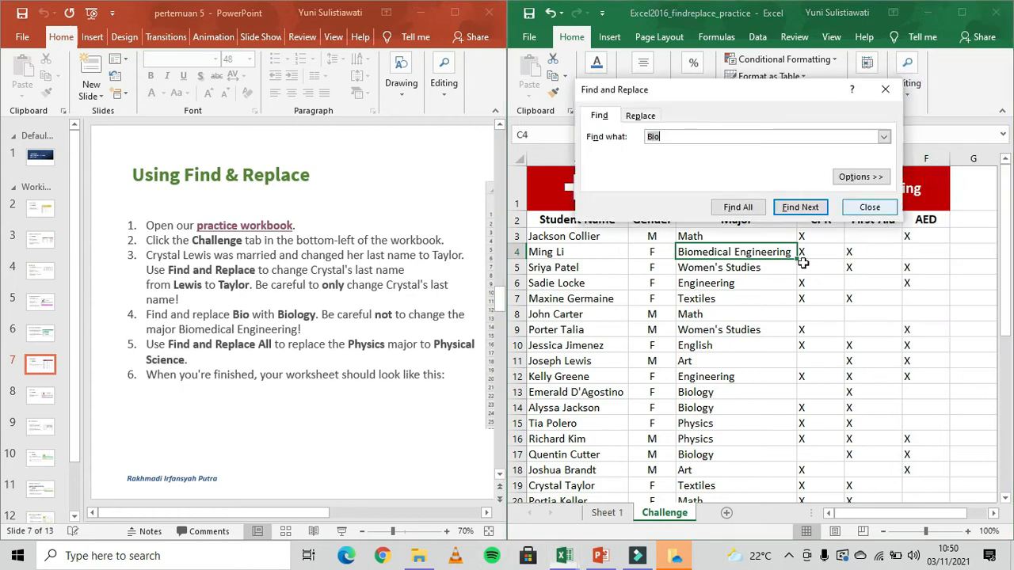
{"action": "left_click", "coordinate": [640, 116]}
{"action": "left_click", "coordinate": [679, 136]}
{"action": "left_click_drag", "start_coordinate": [680, 136], "coordinate": [634, 145]}
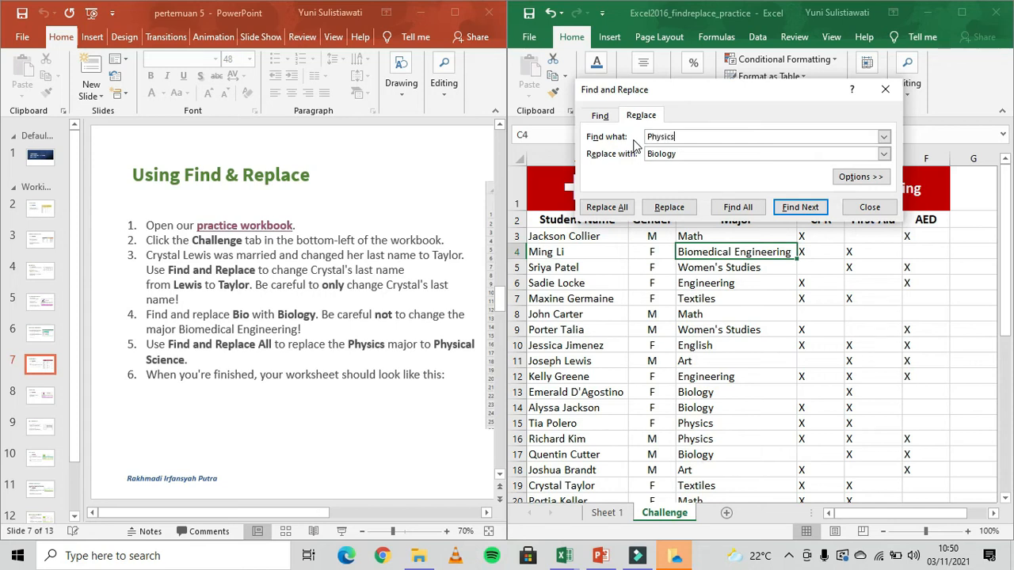
{"action": "type", "text": "Physics"}
{"action": "left_click_drag", "start_coordinate": [691, 154], "coordinate": [638, 154]}
{"action": "type", "text": "P"}
{"action": "left_click", "coordinate": [737, 208]}
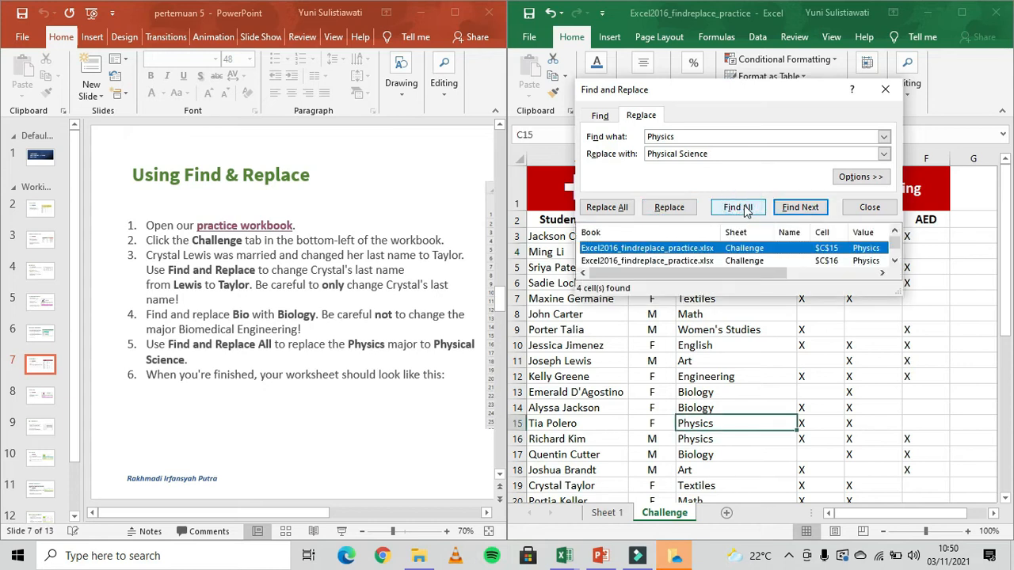
- Replace all Physics entries with Physical Science and compare the whole worksheet with the expected result on slide 7
{"action": "left_click", "coordinate": [794, 272]}
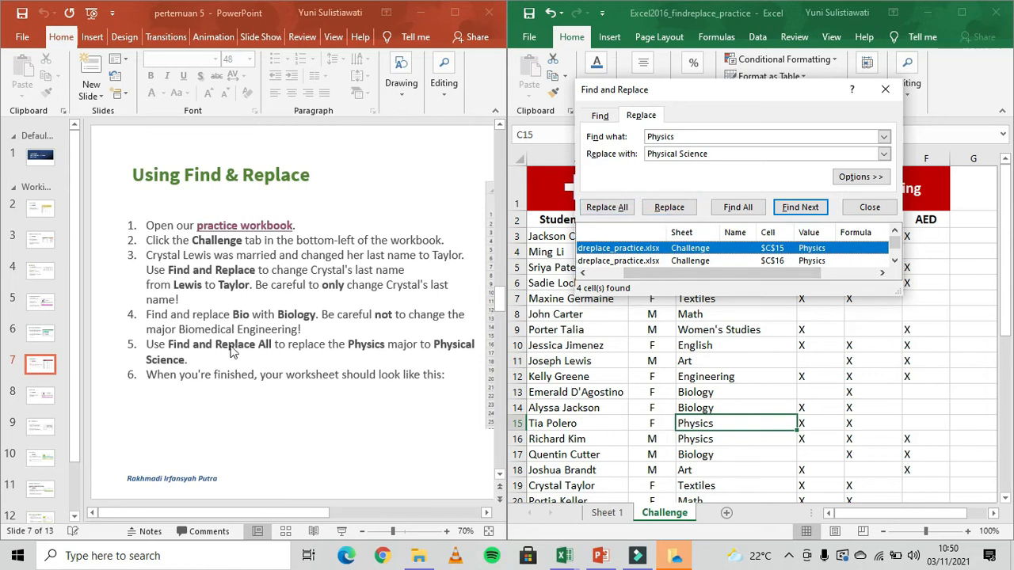
{"action": "left_click", "coordinate": [615, 214]}
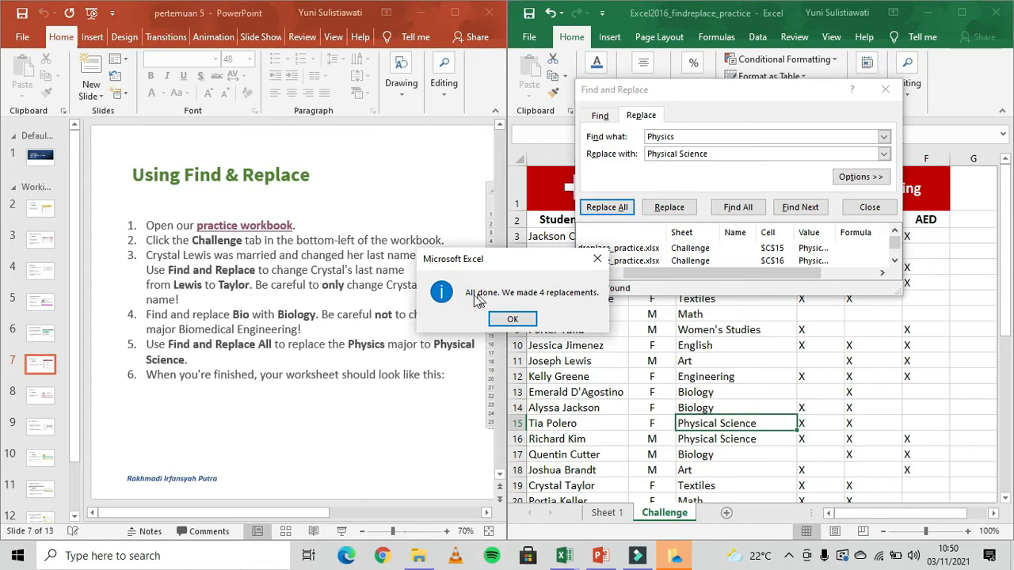
{"action": "left_click", "coordinate": [515, 321]}
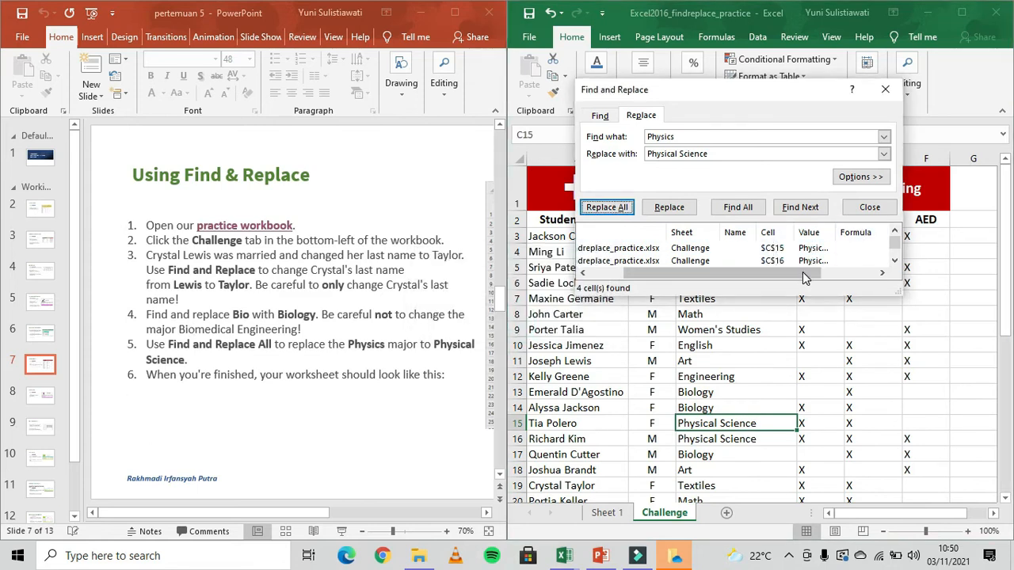
{"action": "left_click", "coordinate": [869, 208]}
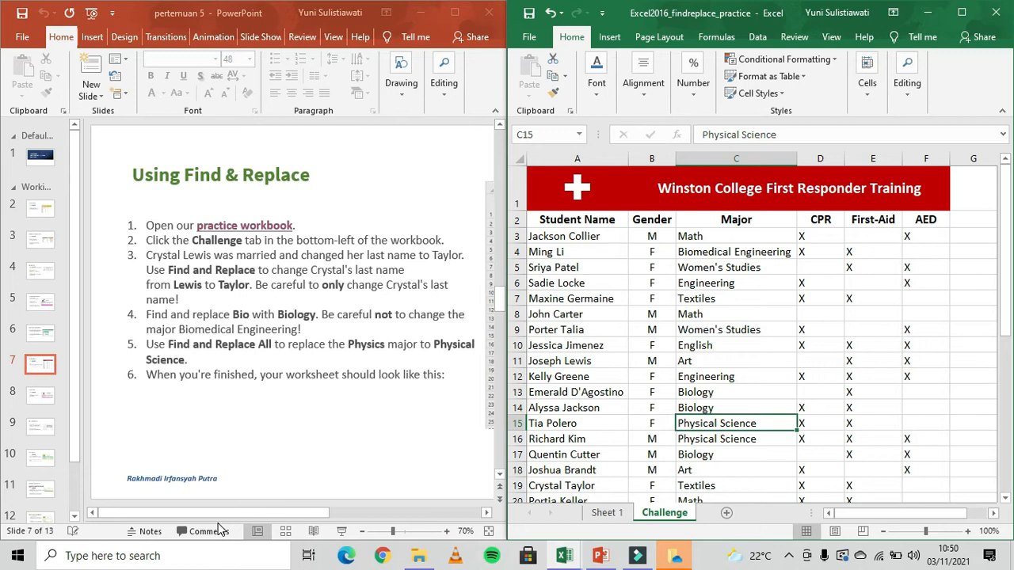
{"action": "left_click_drag", "start_coordinate": [246, 515], "coordinate": [480, 513]}
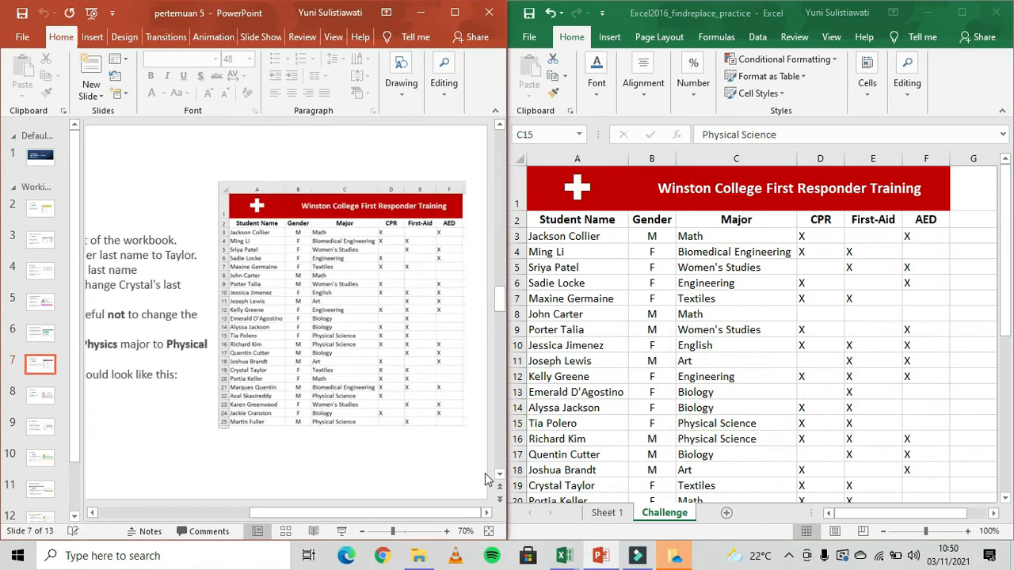
{"action": "left_click", "coordinate": [884, 534]}
{"action": "left_click", "coordinate": [885, 533]}
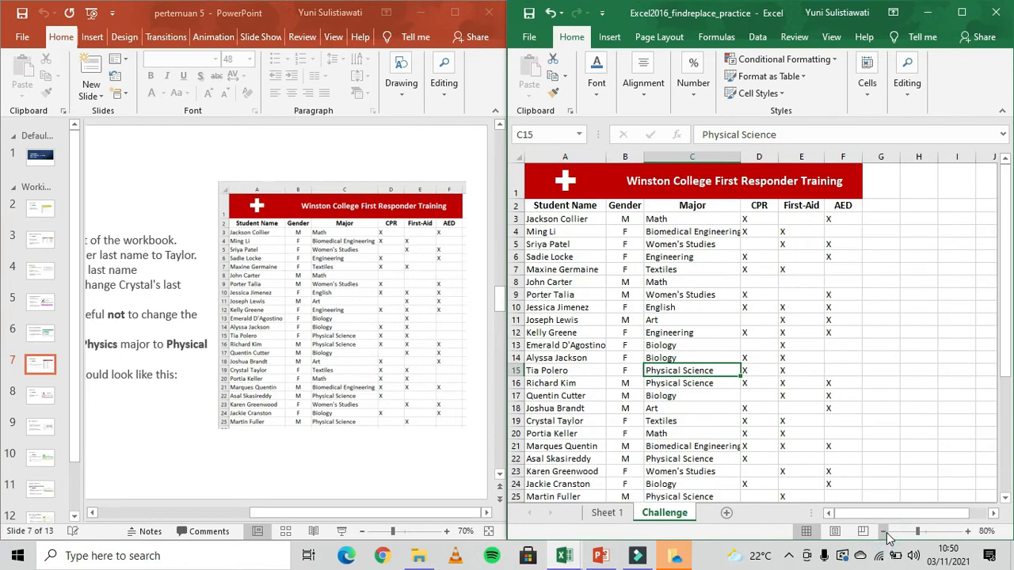
{"action": "left_click", "coordinate": [887, 534]}
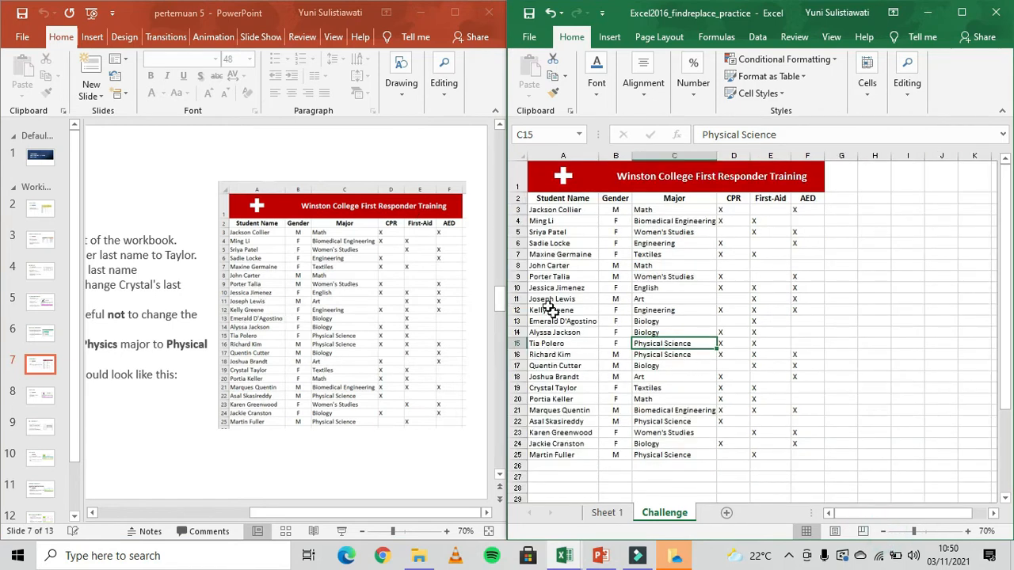
- Close Excel2016_findreplace_practice without saving and bring up Excel2016_checkspelling_practice beside the Checking Spelling instructions on slide 8
{"action": "left_click", "coordinate": [36, 398]}
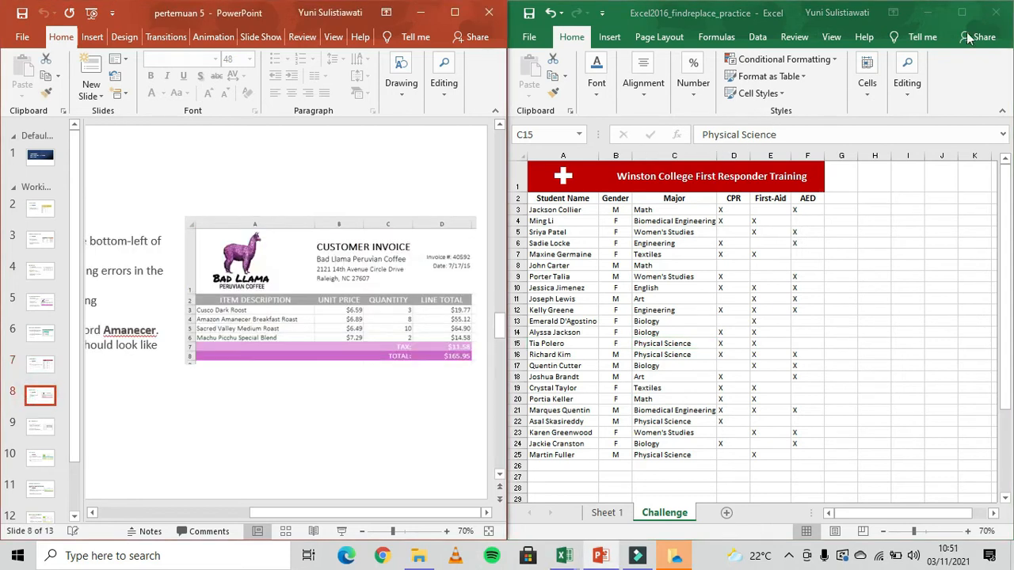
{"action": "left_click", "coordinate": [995, 12]}
{"action": "left_click", "coordinate": [517, 310]}
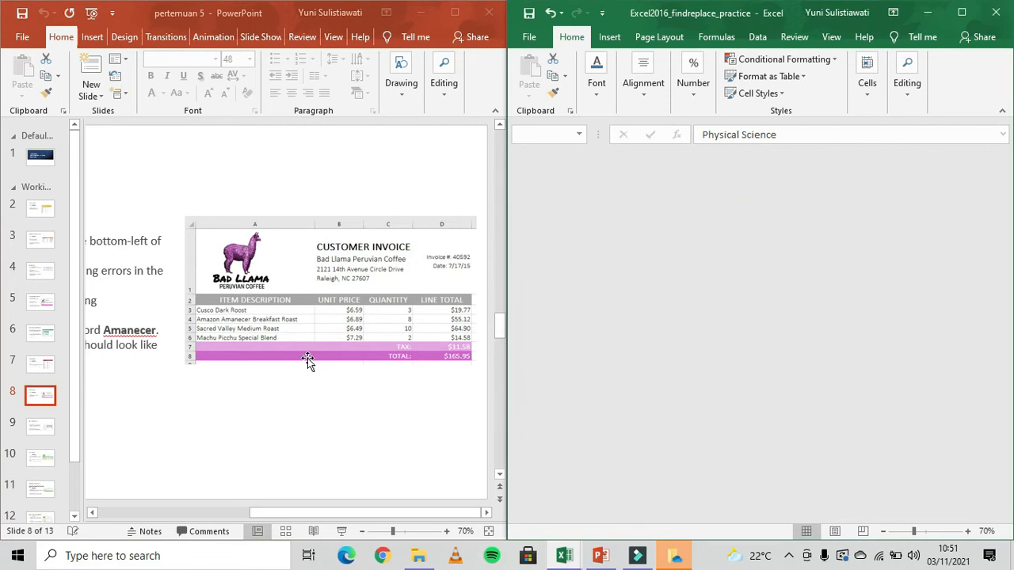
{"action": "left_click_drag", "start_coordinate": [351, 513], "coordinate": [200, 499]}
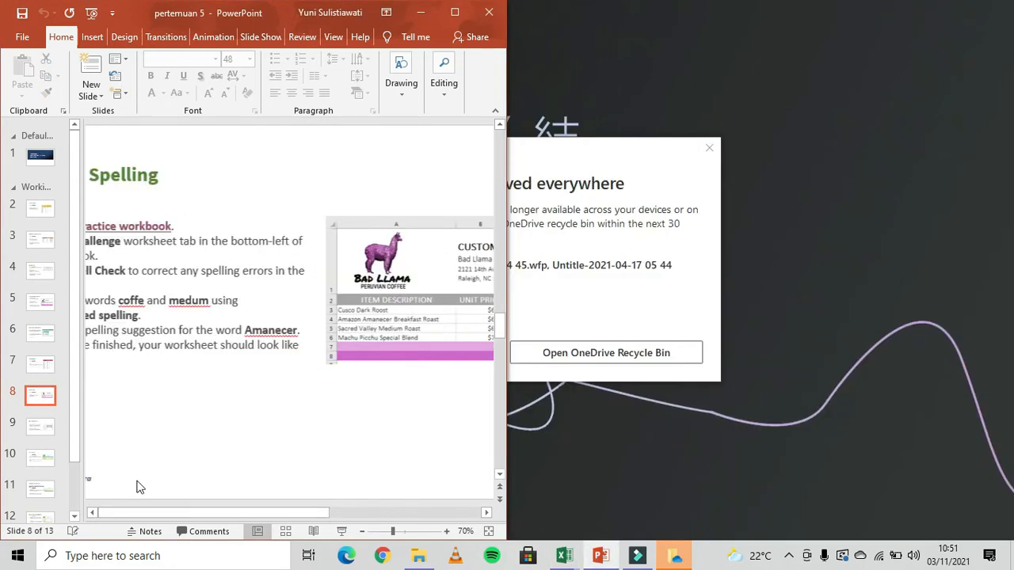
{"action": "left_click", "coordinate": [564, 555]}
{"action": "left_click", "coordinate": [404, 467]}
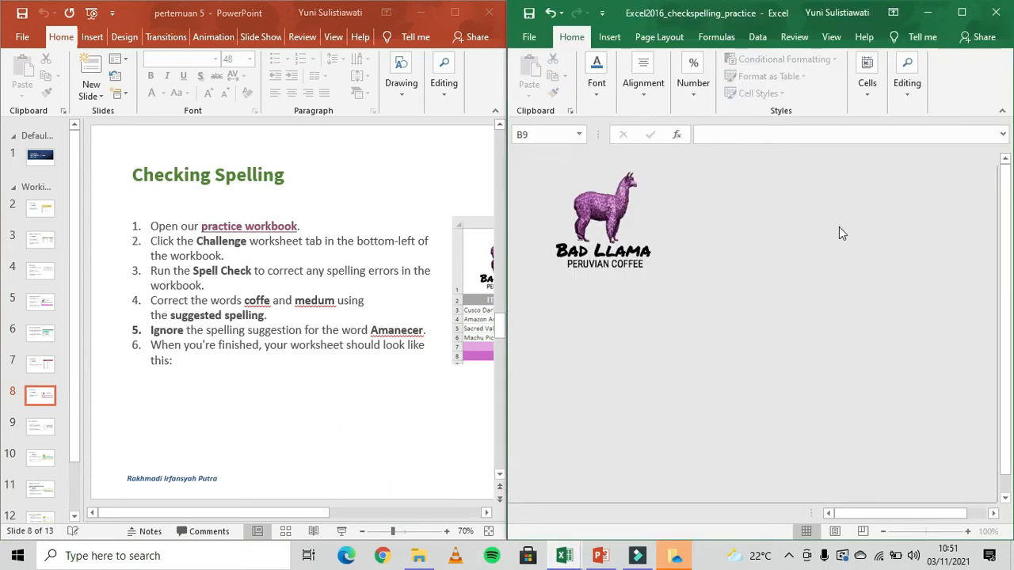
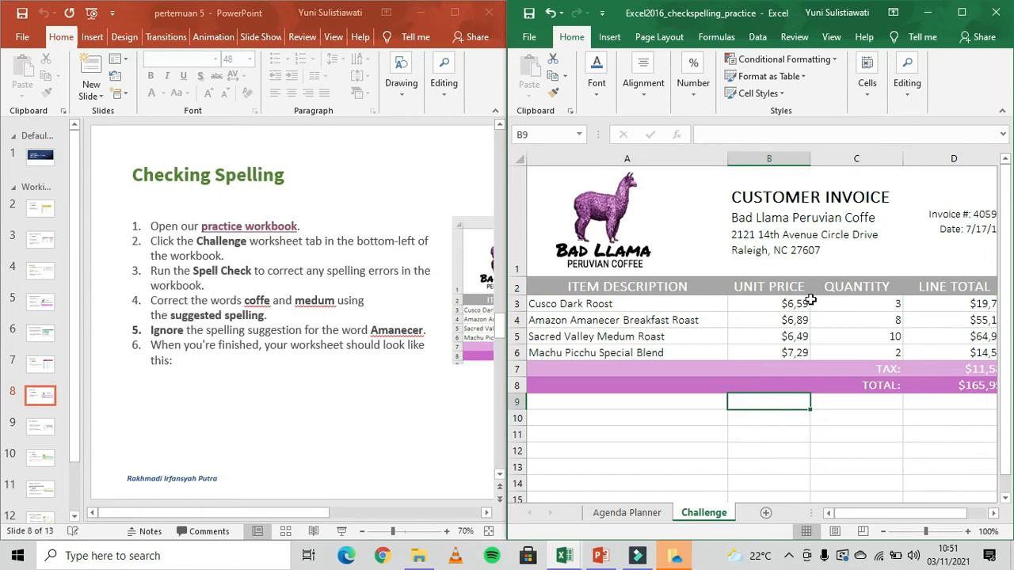
- Spell-check the Challenge worksheet from its beginning, changing Coffe to Coffee and Medum to Medium and ignoring Amanecer once
{"action": "left_click", "coordinate": [795, 38]}
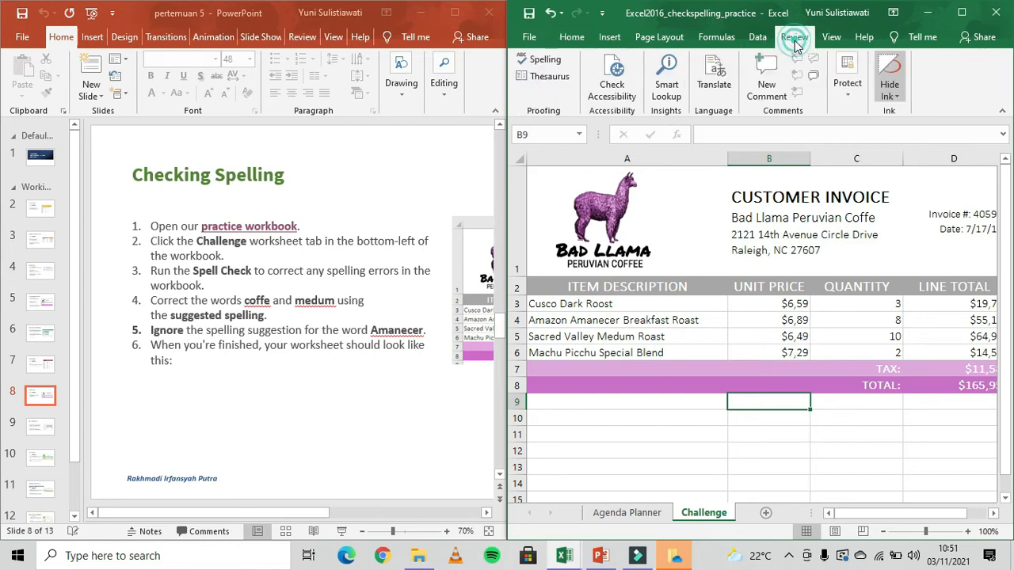
{"action": "left_click", "coordinate": [545, 60]}
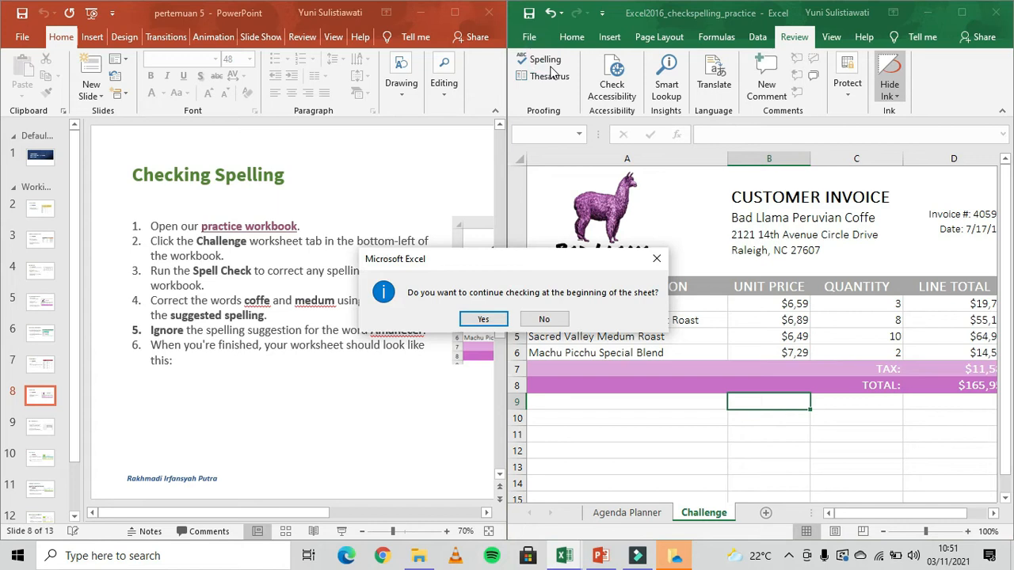
{"action": "left_click", "coordinate": [484, 319]}
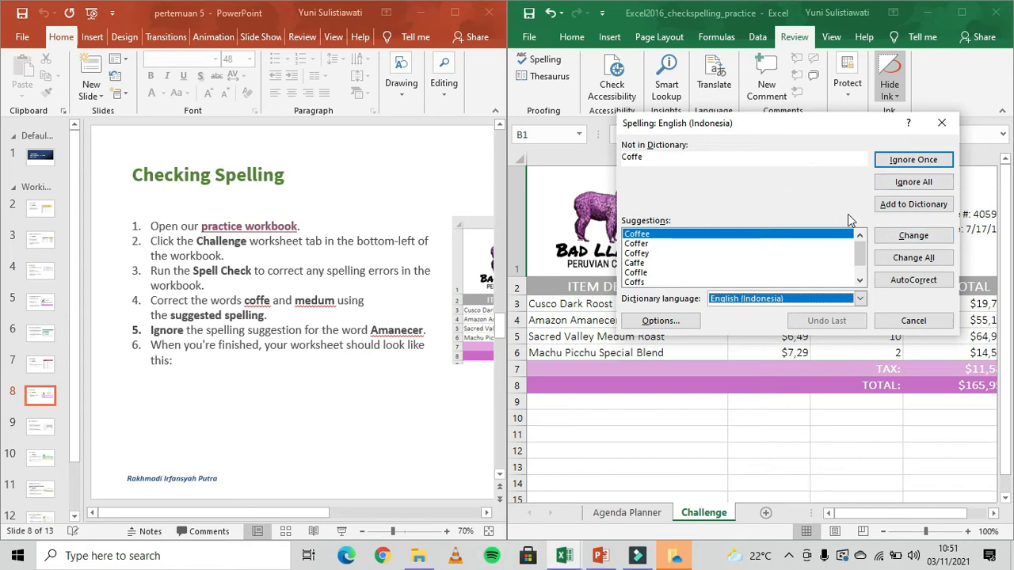
{"action": "left_click", "coordinate": [905, 239]}
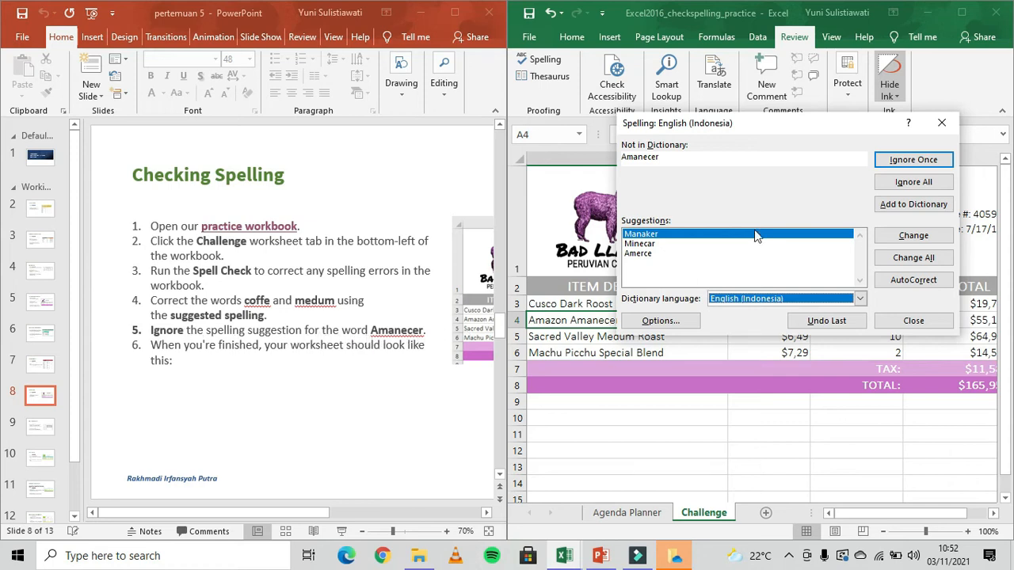
{"action": "left_click", "coordinate": [911, 162]}
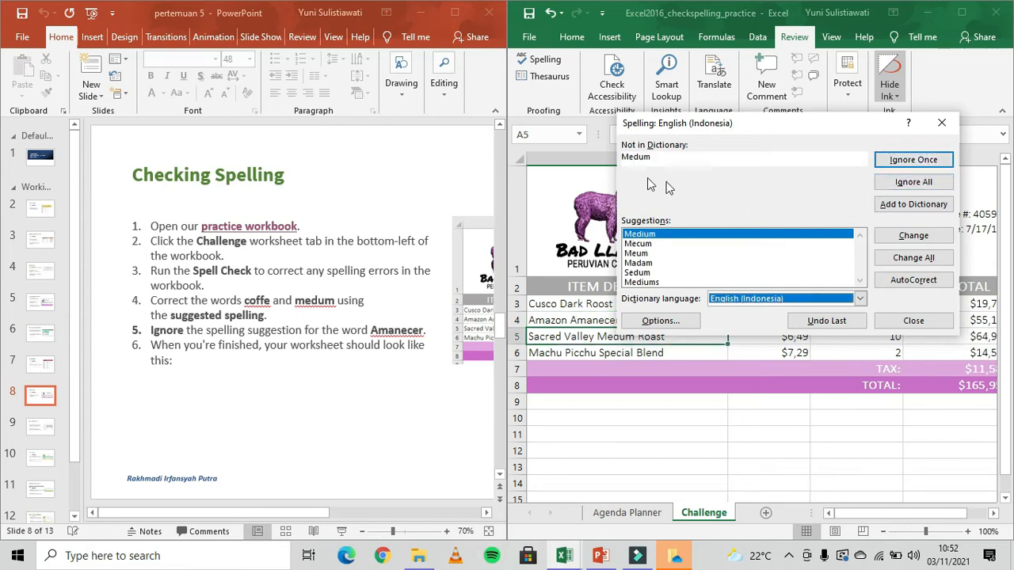
{"action": "left_click", "coordinate": [929, 234]}
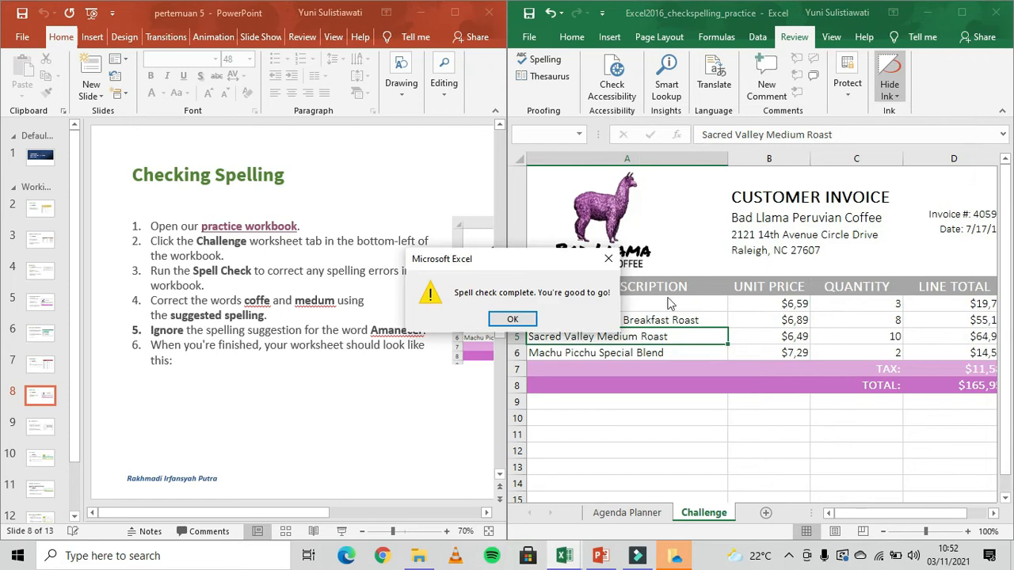
{"action": "left_click", "coordinate": [510, 319]}
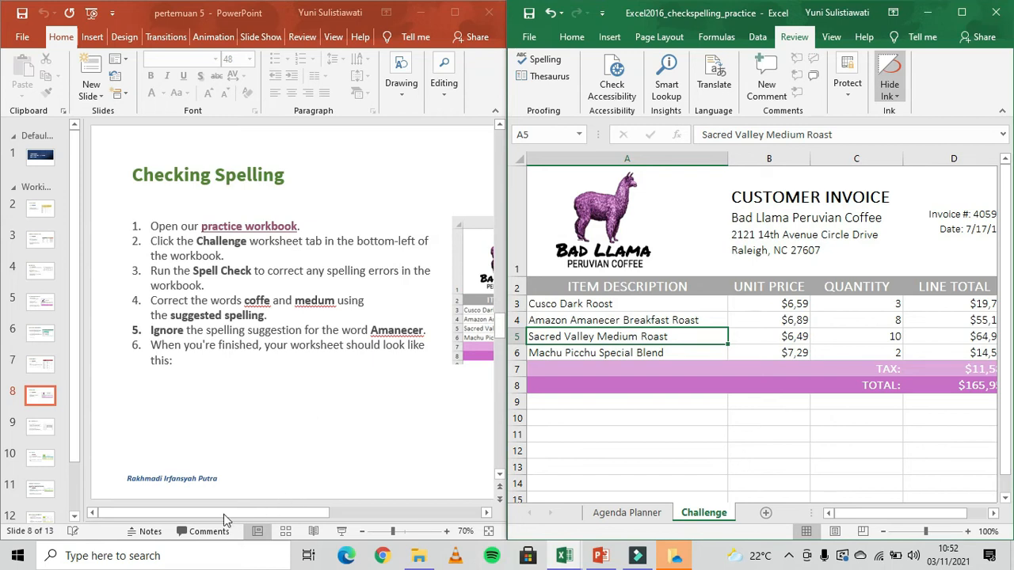
- Compare the corrected invoice with the expected result on slide 8 and show the Page Layout and Printing instructions on slide 9
{"action": "left_click_drag", "start_coordinate": [224, 514], "coordinate": [664, 478]}
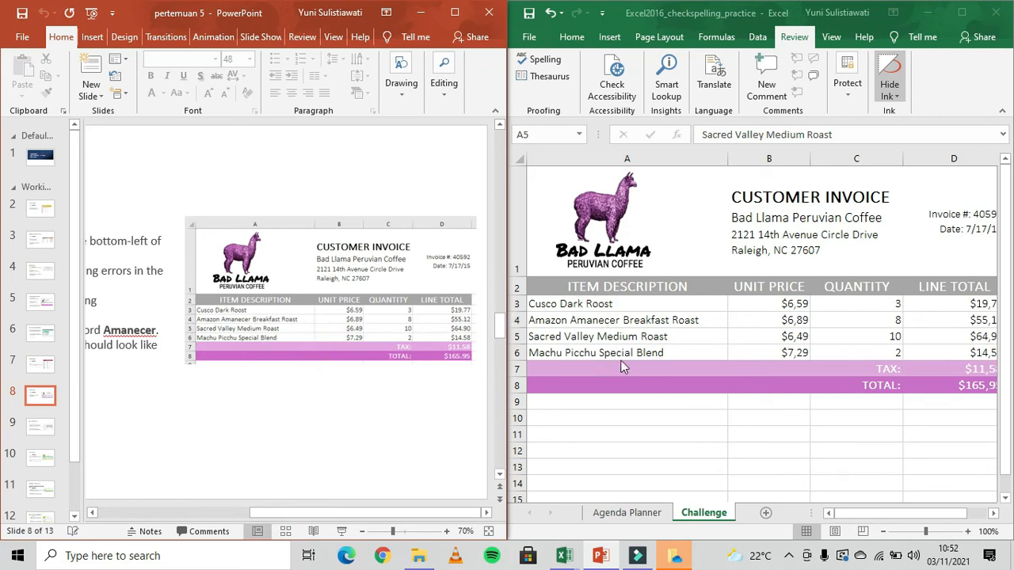
{"action": "left_click", "coordinate": [40, 428]}
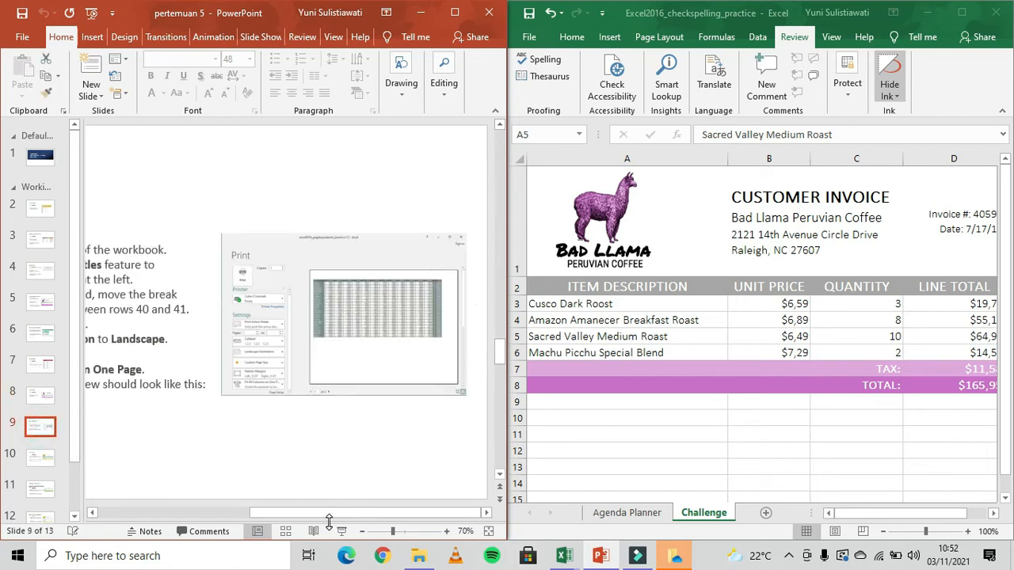
{"action": "left_click_drag", "start_coordinate": [330, 519], "coordinate": [179, 516]}
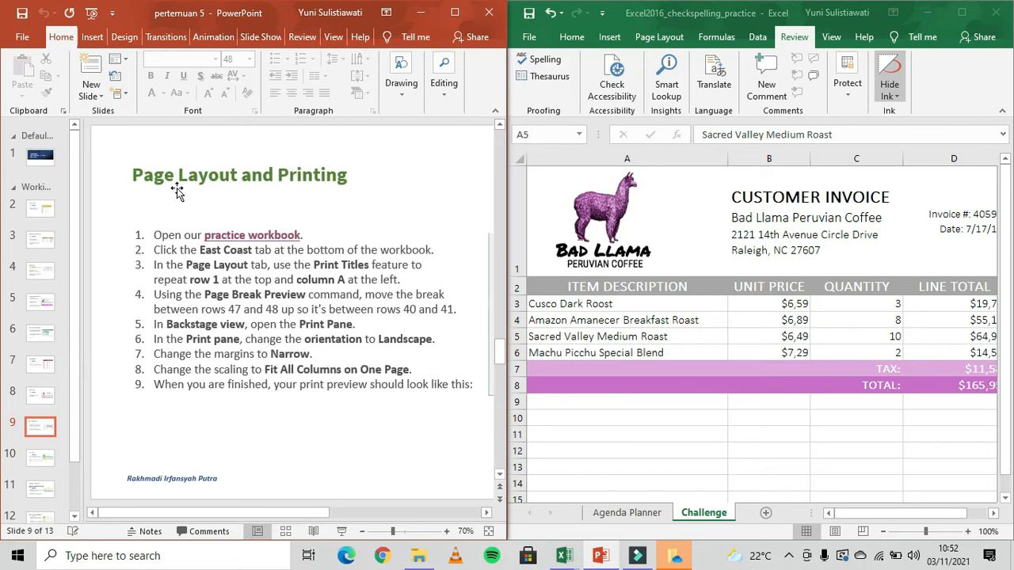
- Close Excel2016_checkspelling_practice without saving and bring up the East Coast sheet of Excel2016_pagelayoutprint_practice
{"action": "left_click", "coordinate": [995, 12]}
{"action": "left_click", "coordinate": [504, 295]}
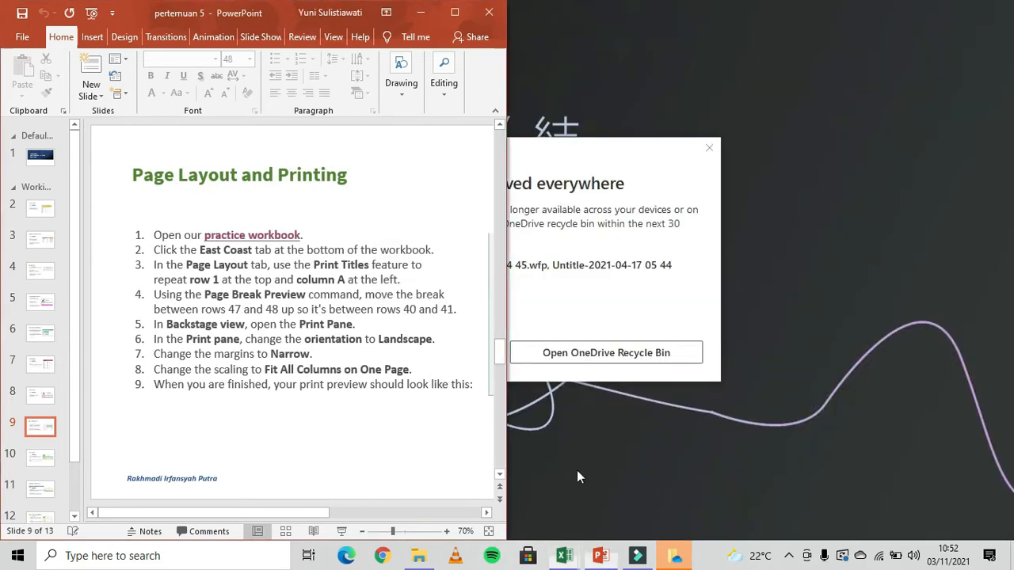
{"action": "mouse_move", "coordinate": [564, 555]}
{"action": "left_click", "coordinate": [426, 519]}
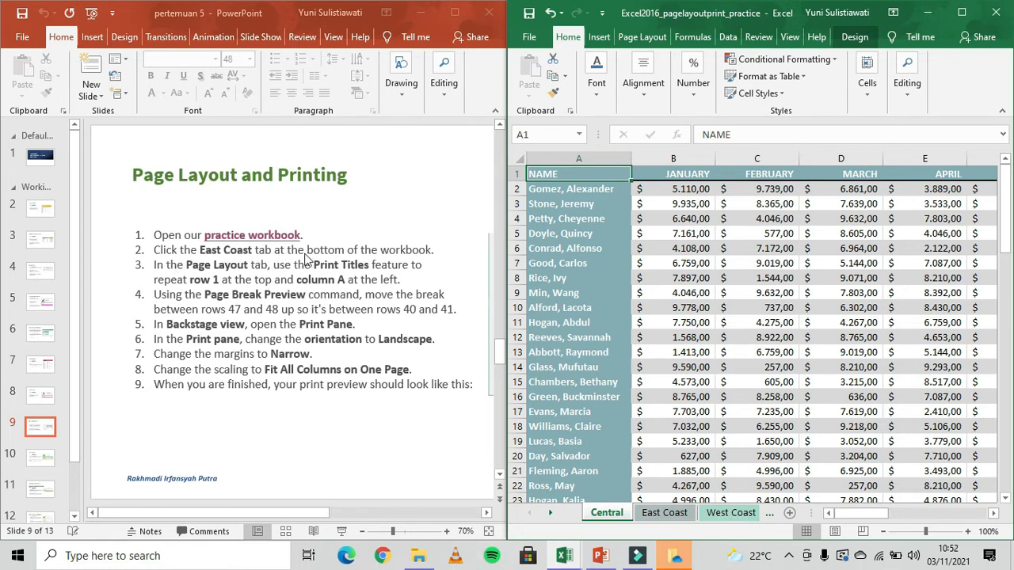
{"action": "left_click", "coordinate": [665, 513]}
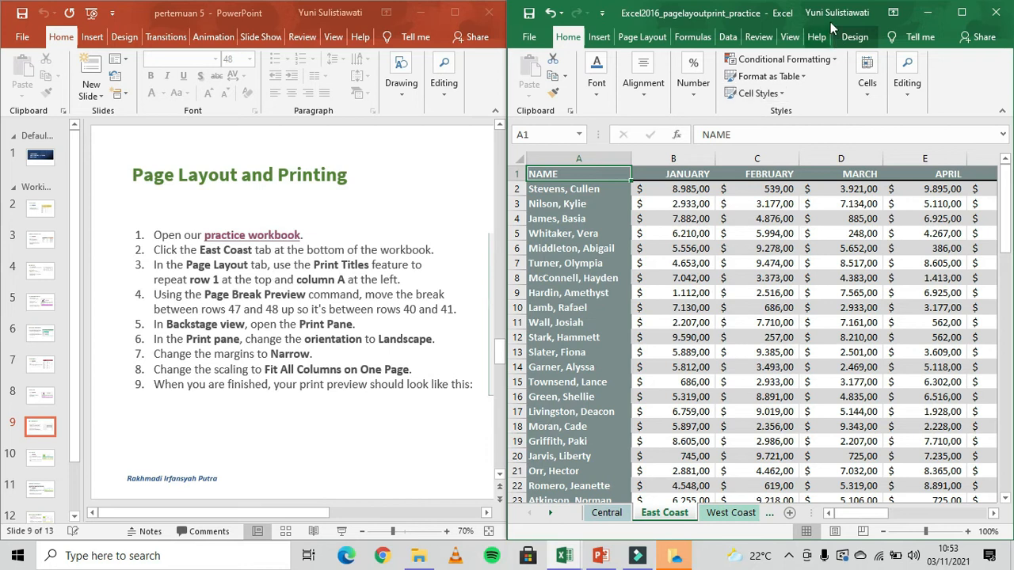
- Set the East Coast sheet's print titles to repeat row 1 at the top and column A at the left
{"action": "left_click", "coordinate": [647, 39]}
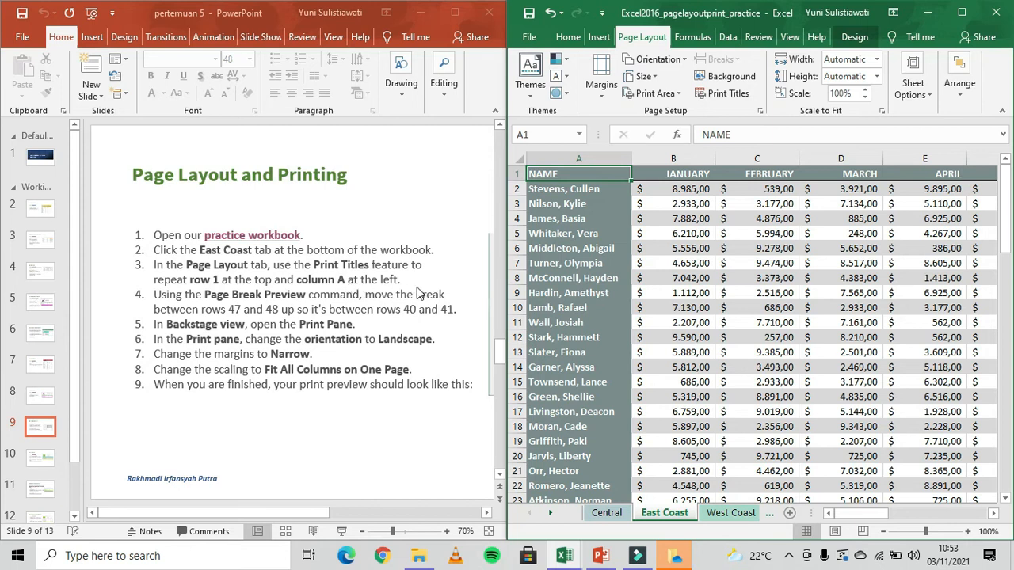
{"action": "left_click", "coordinate": [732, 95]}
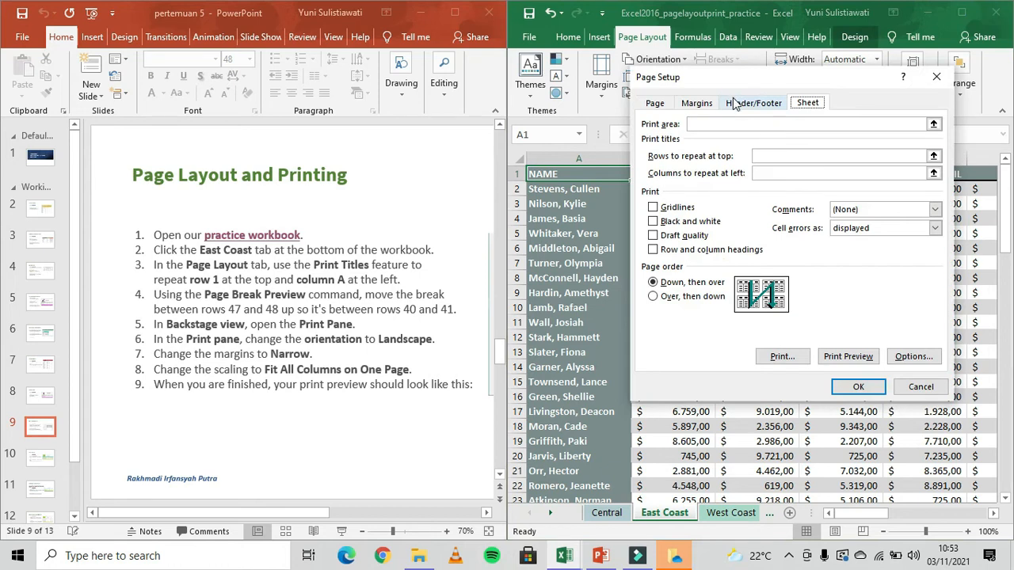
{"action": "left_click", "coordinate": [758, 156]}
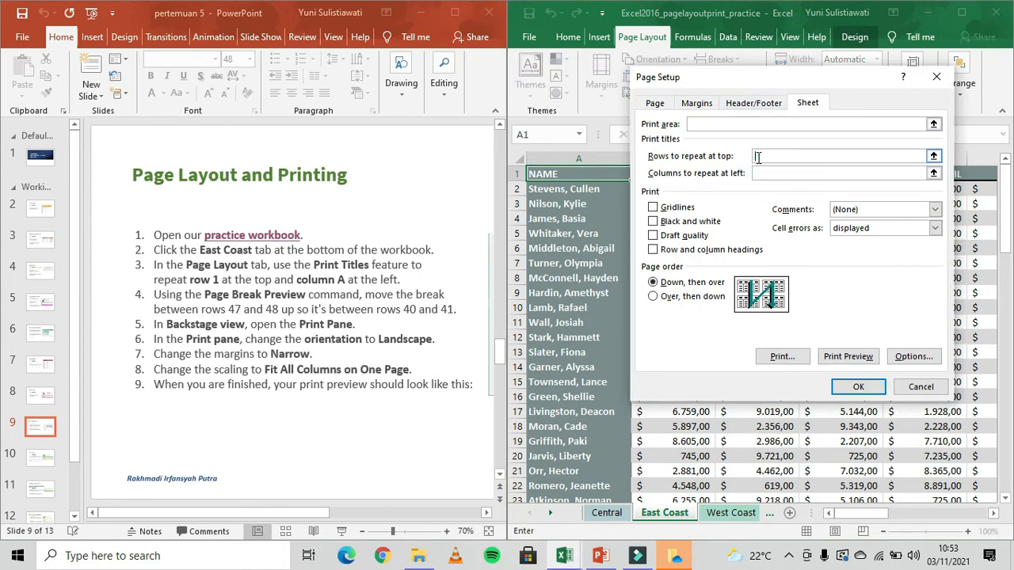
{"action": "left_click", "coordinate": [763, 155]}
{"action": "left_click", "coordinate": [521, 174]}
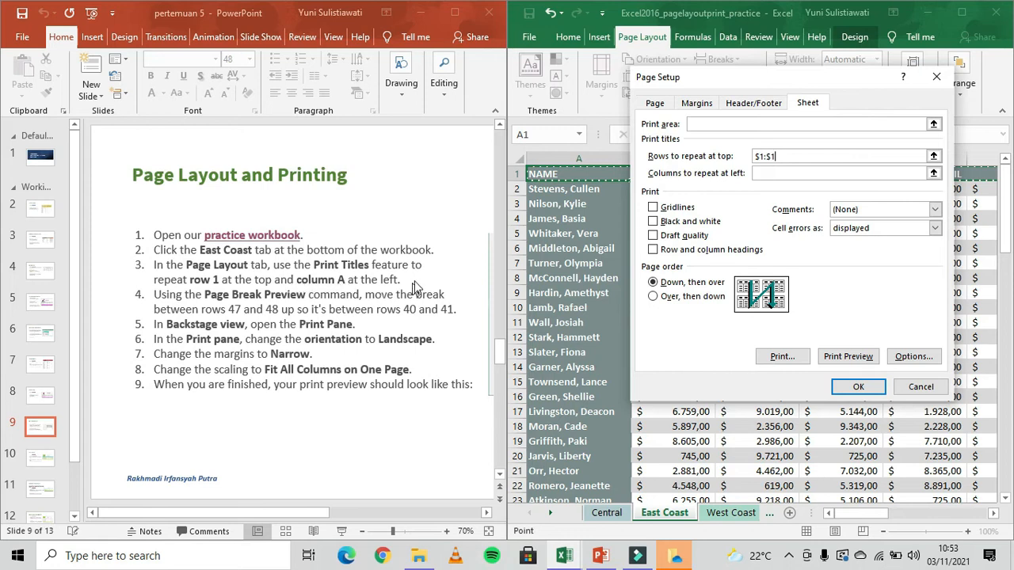
{"action": "left_click", "coordinate": [772, 174]}
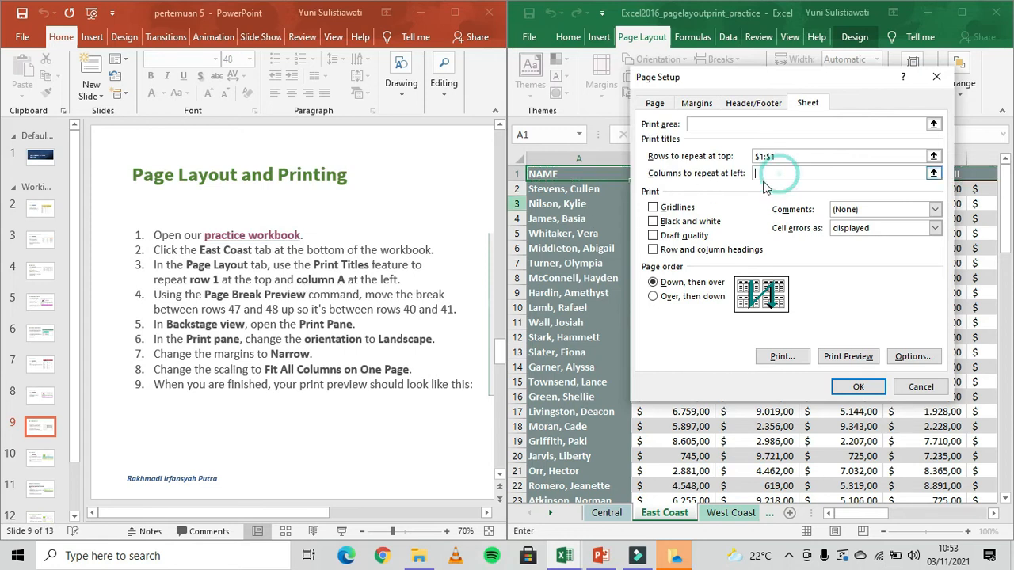
{"action": "left_click", "coordinate": [580, 159]}
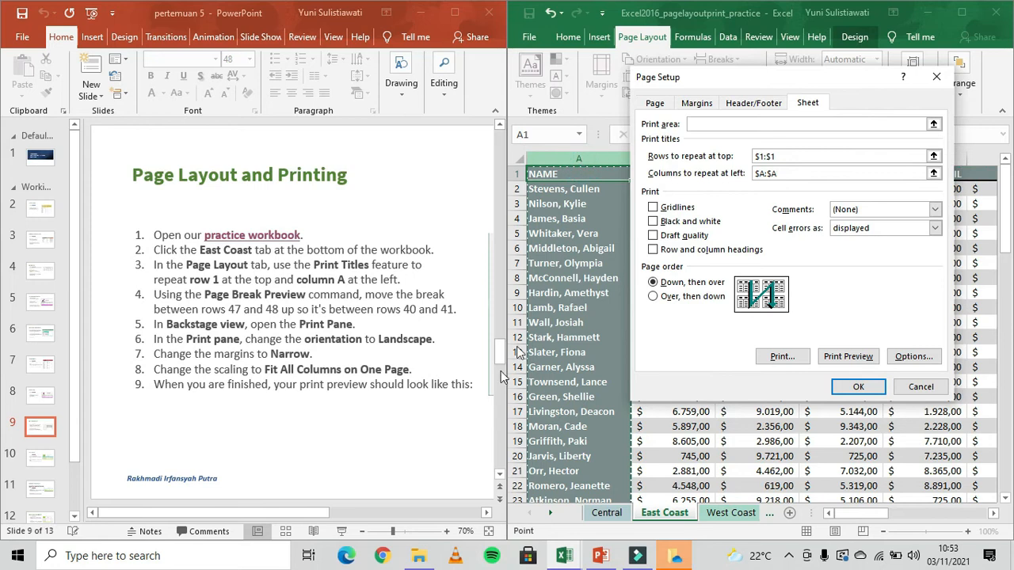
{"action": "left_click", "coordinate": [855, 388]}
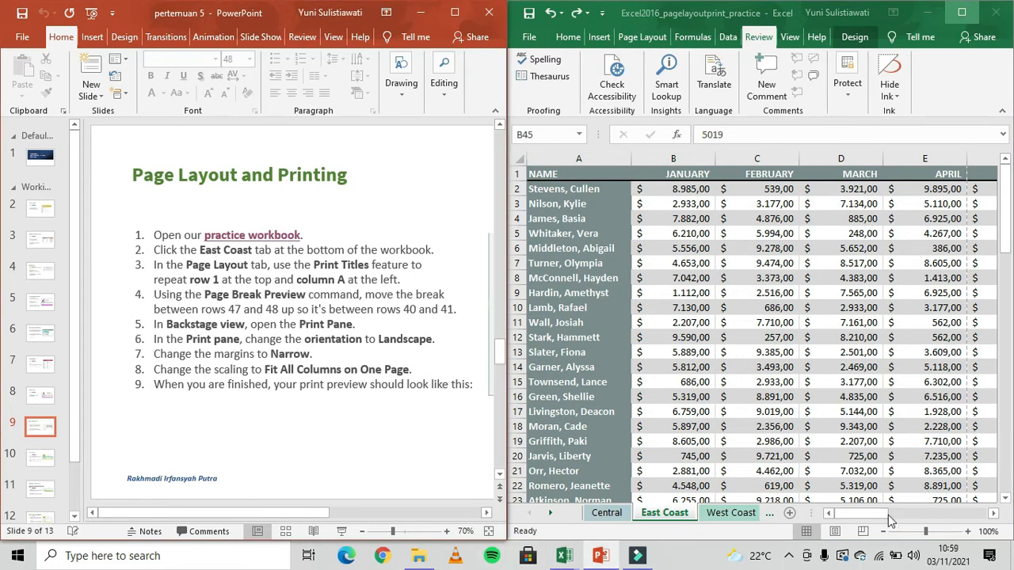
- Show the East Coast sheet in Page Break Preview at the break between rows 47 and 48
{"action": "left_click", "coordinate": [865, 536]}
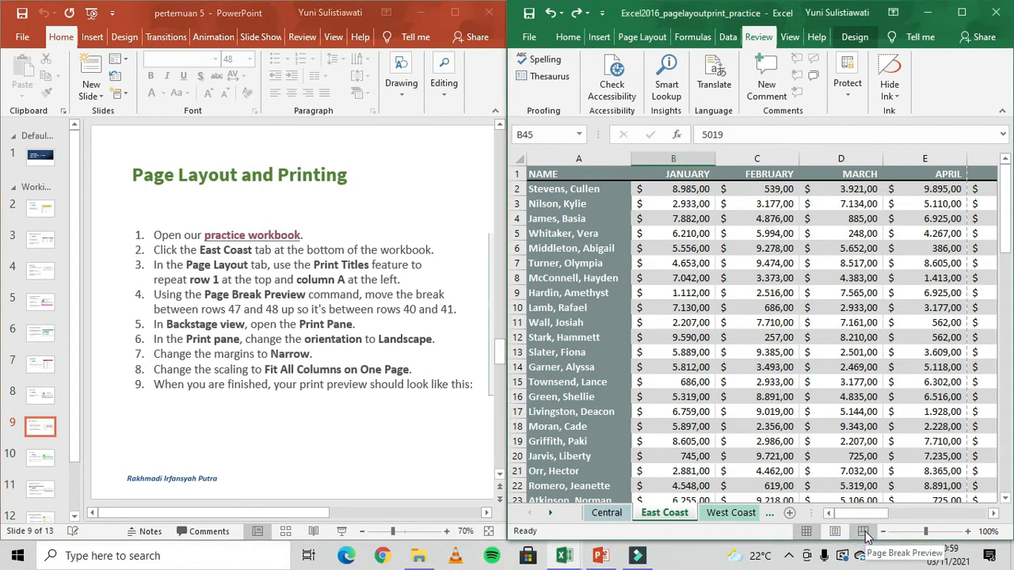
{"action": "left_click", "coordinate": [864, 536]}
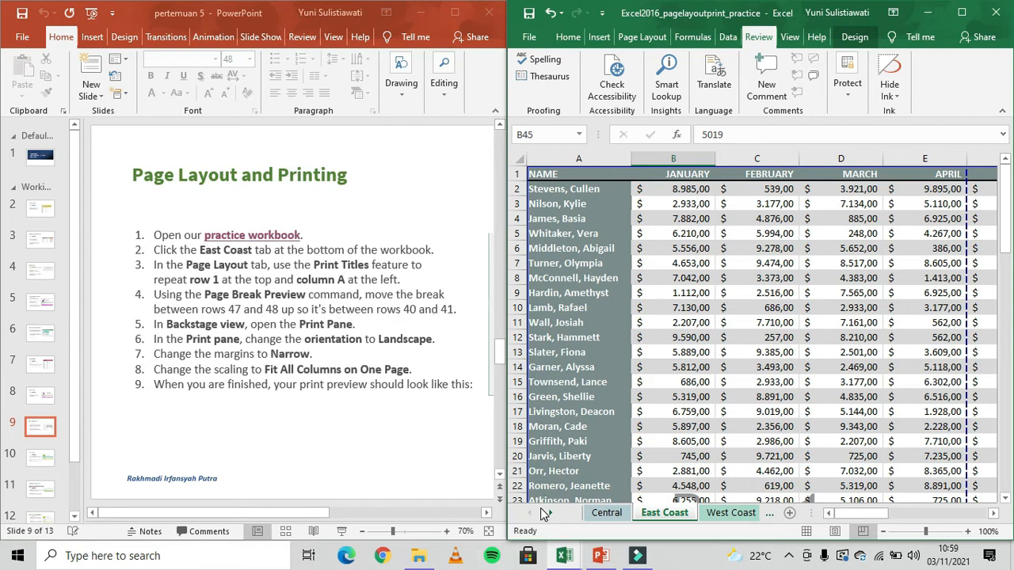
{"action": "scroll", "coordinate": [548, 458], "scroll_direction": "down", "scroll_amount": 9}
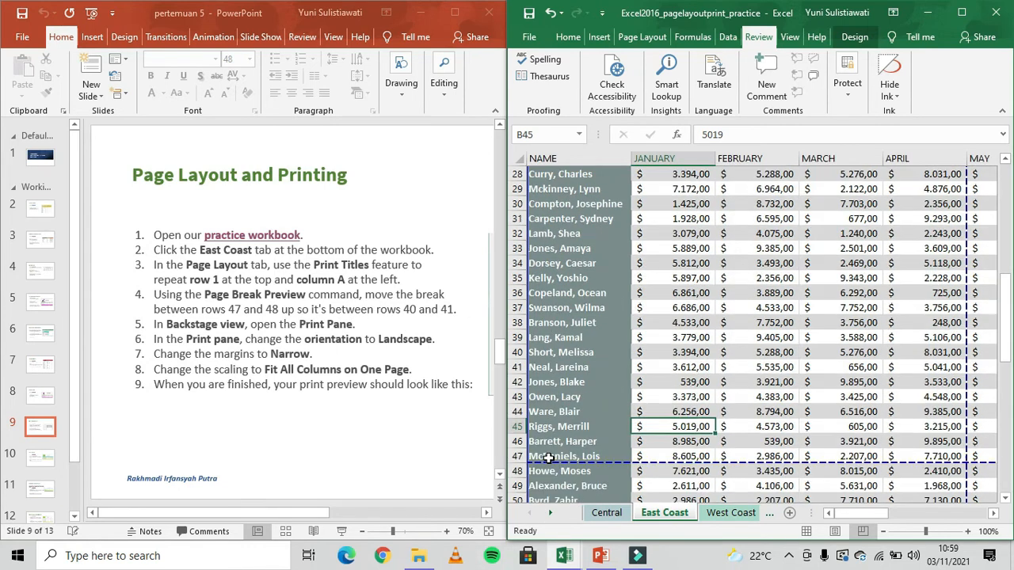
{"action": "scroll", "coordinate": [548, 458], "scroll_direction": "down", "scroll_amount": 1}
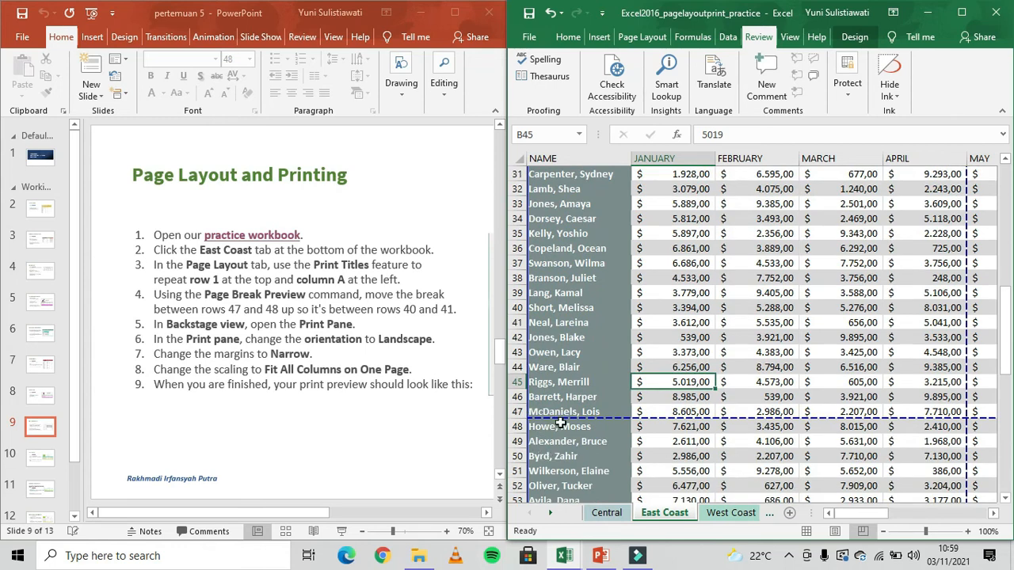
- Try to remove the page break above row 48
{"action": "left_click", "coordinate": [559, 426]}
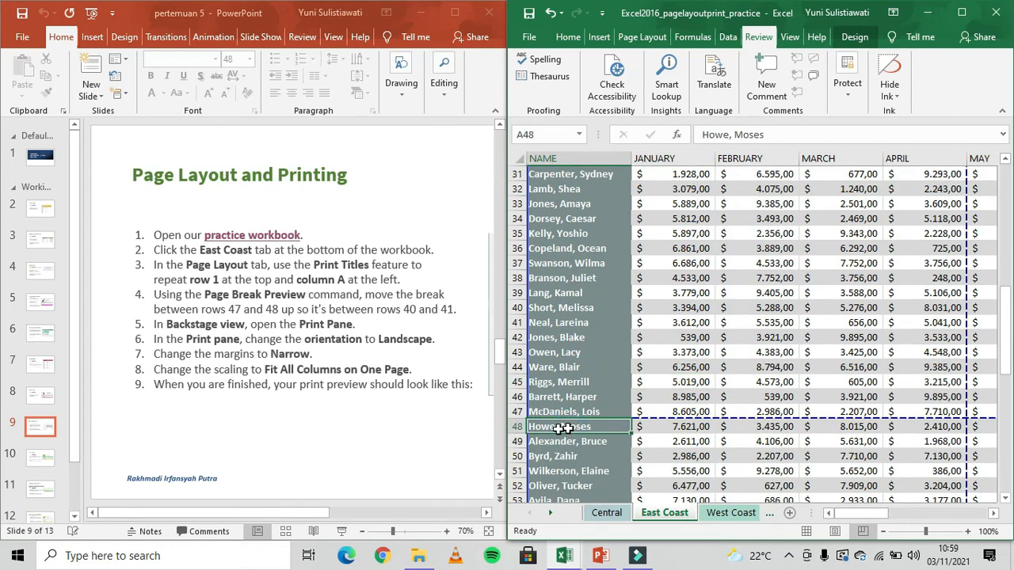
{"action": "left_click", "coordinate": [511, 426]}
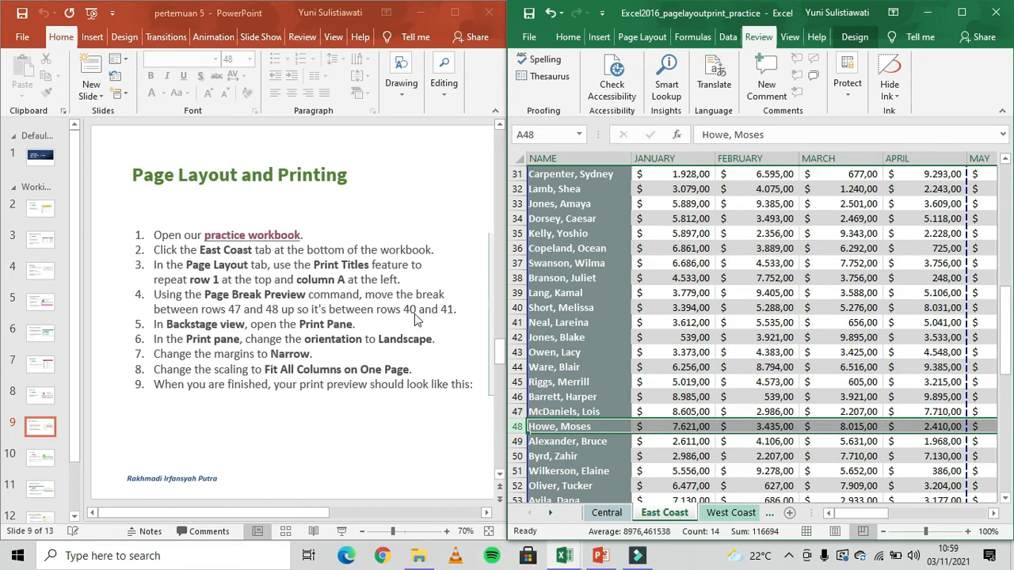
{"action": "left_click", "coordinate": [634, 41]}
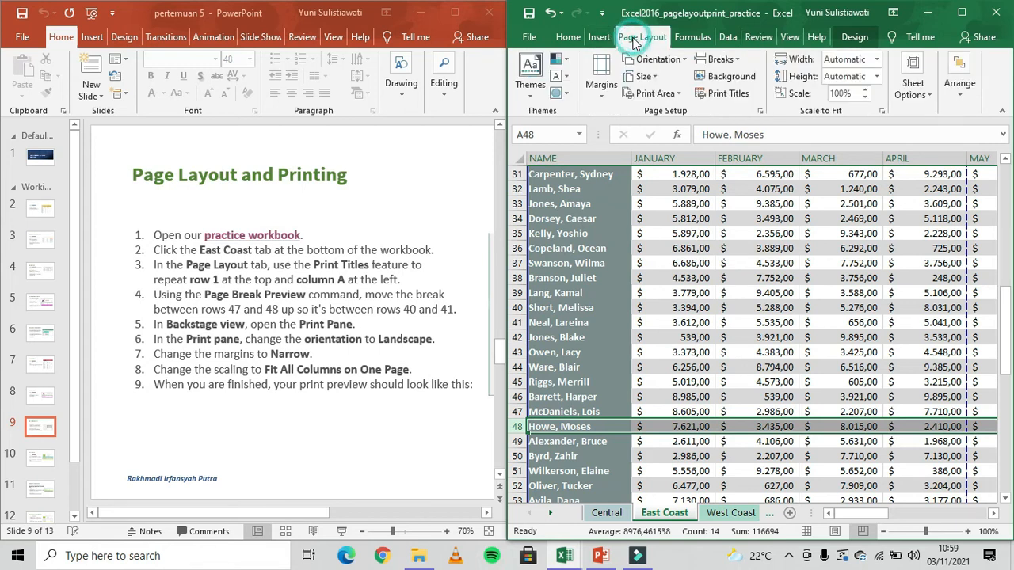
{"action": "left_click", "coordinate": [731, 61]}
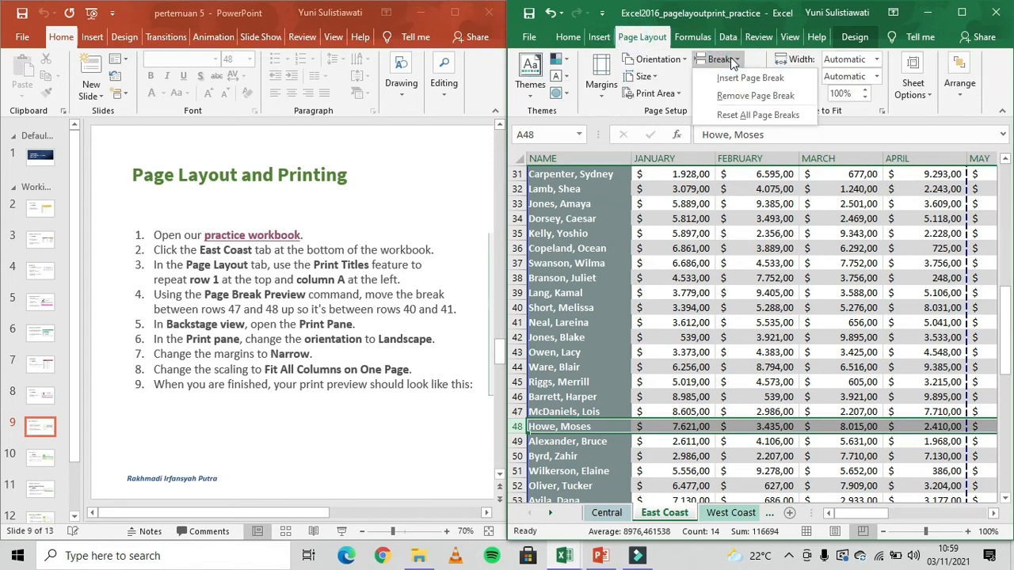
{"action": "left_click", "coordinate": [747, 95]}
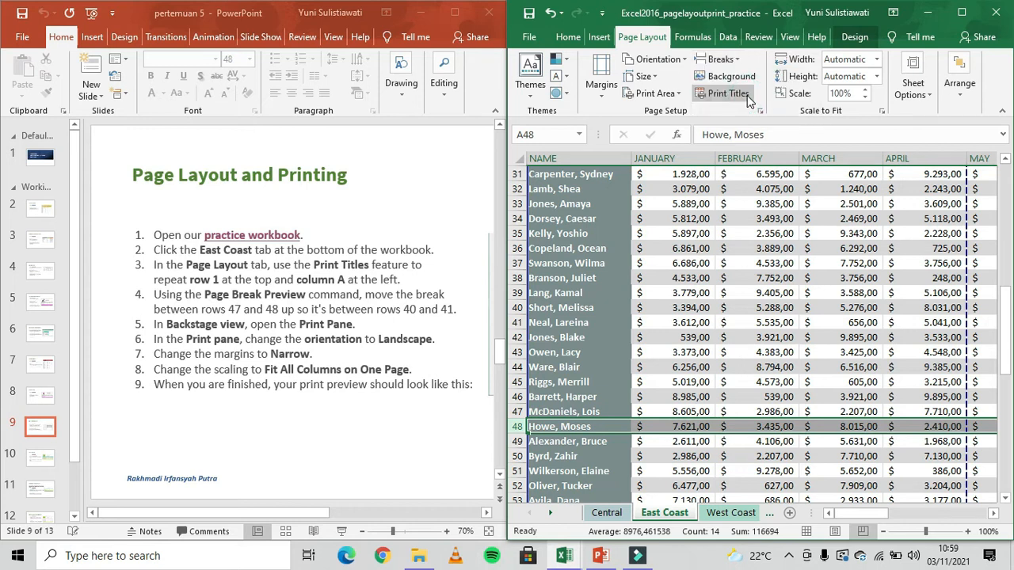
- Insert a page break between rows 40 and 41 of the East Coast sheet
{"action": "left_click", "coordinate": [517, 323]}
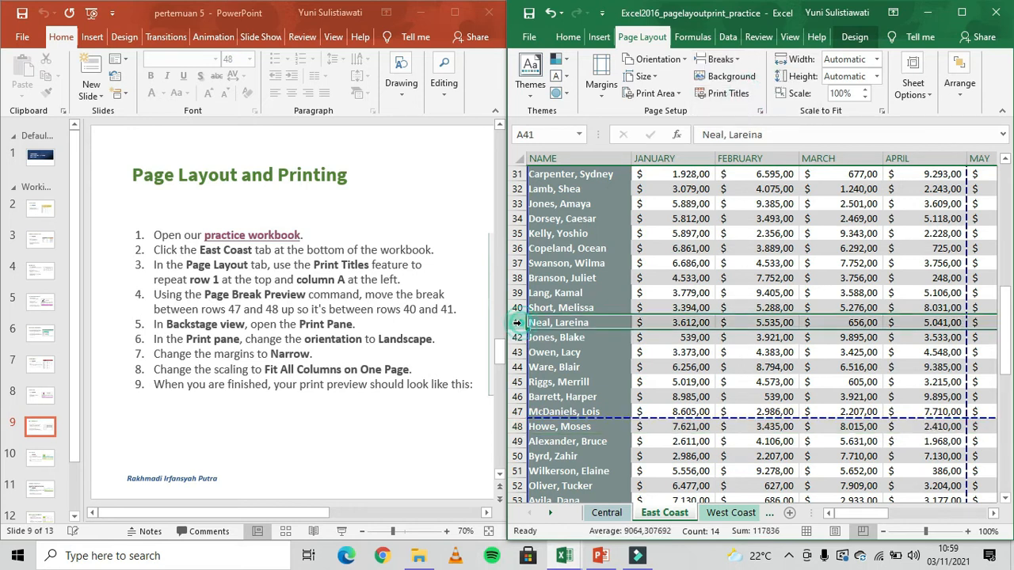
{"action": "left_click", "coordinate": [717, 62]}
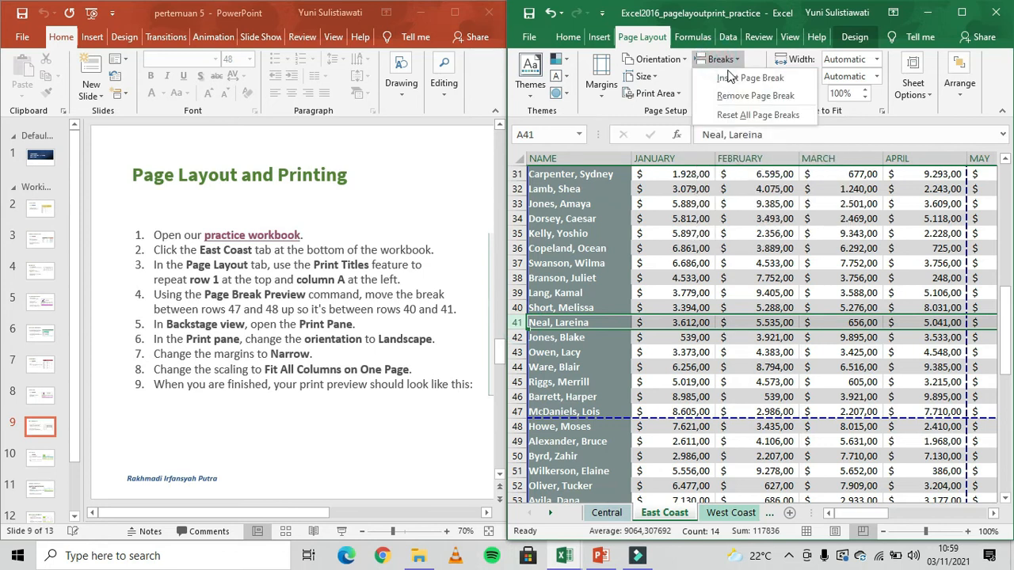
{"action": "left_click", "coordinate": [736, 80]}
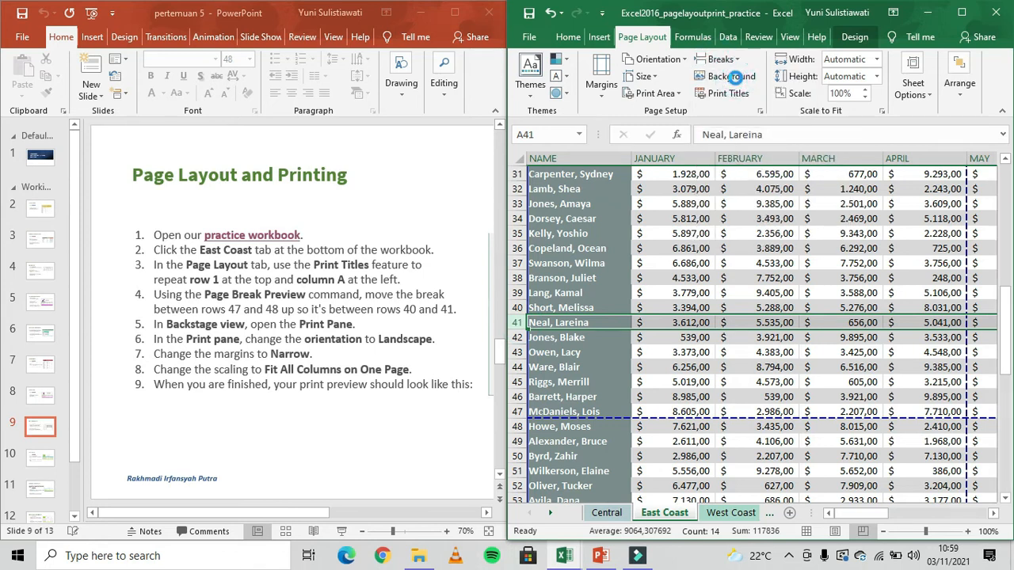
{"action": "left_click", "coordinate": [701, 352]}
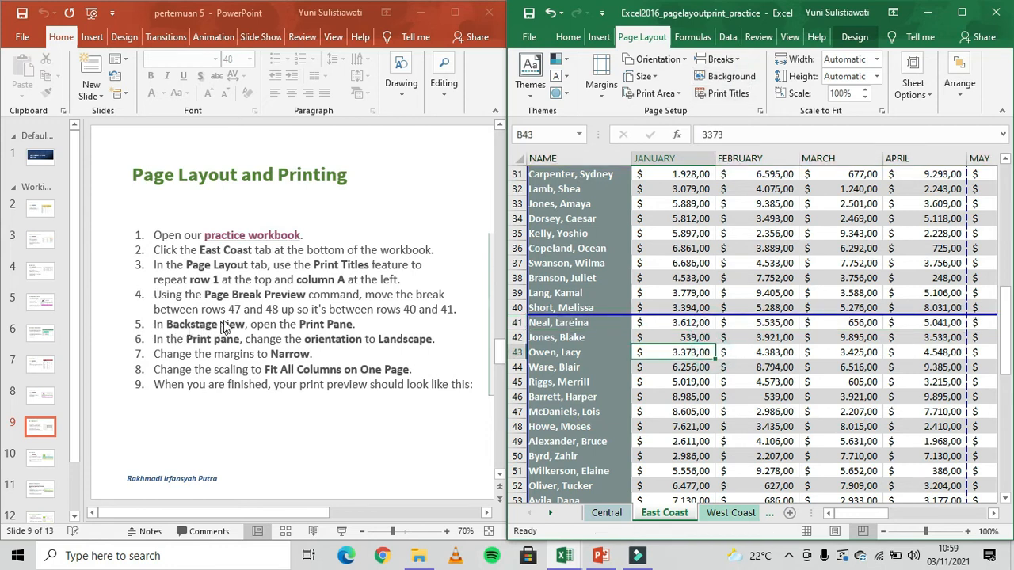
- Open the print settings for the East Coast sheet and set the orientation to Landscape
{"action": "left_click", "coordinate": [527, 40]}
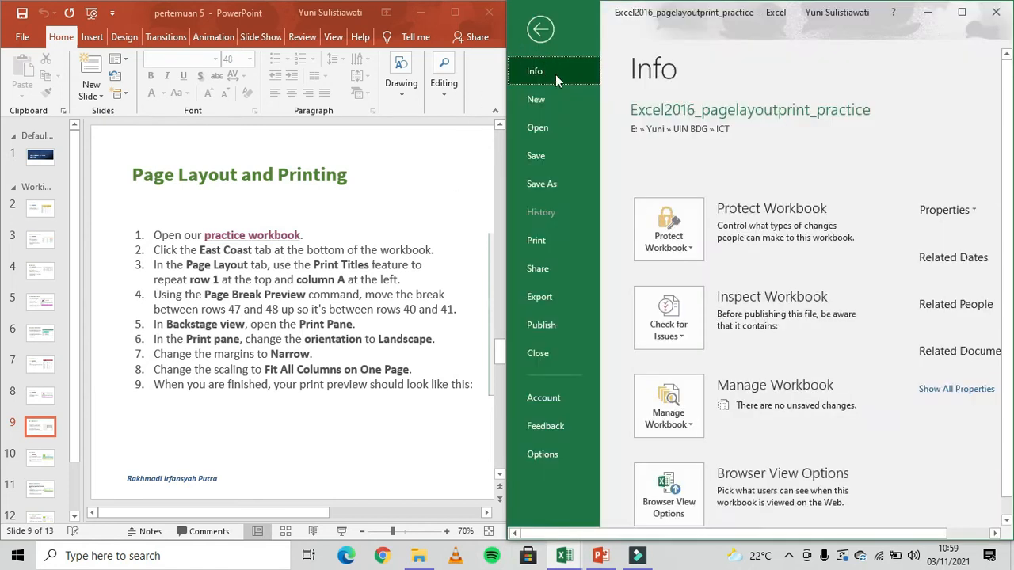
{"action": "left_click", "coordinate": [546, 240]}
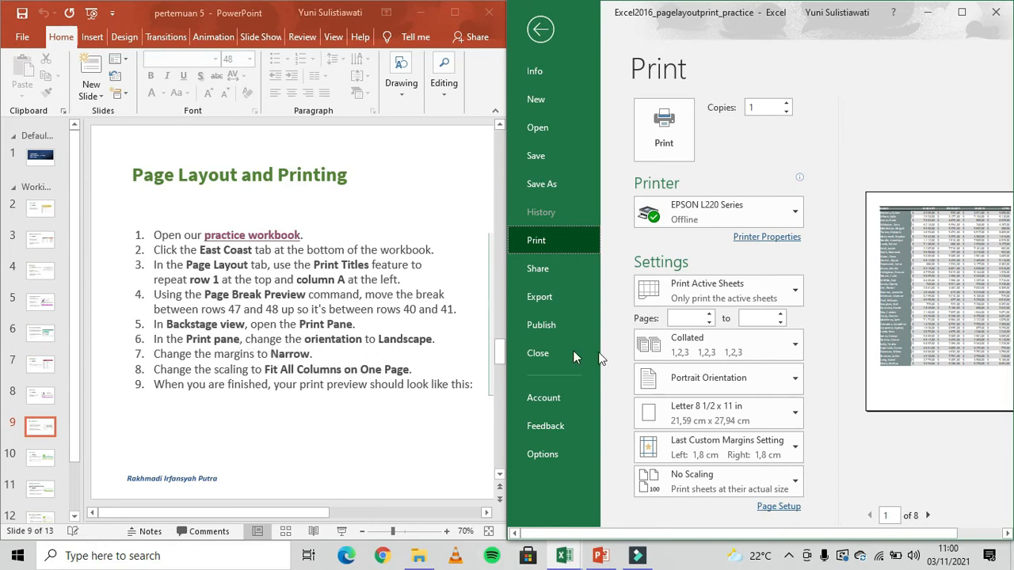
{"action": "left_click", "coordinate": [723, 384]}
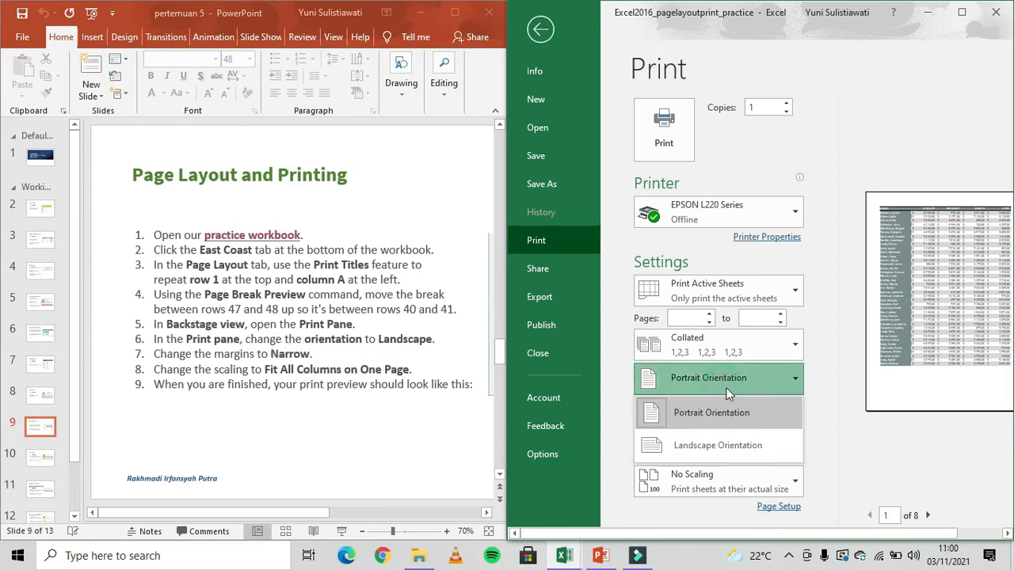
{"action": "left_click", "coordinate": [750, 443]}
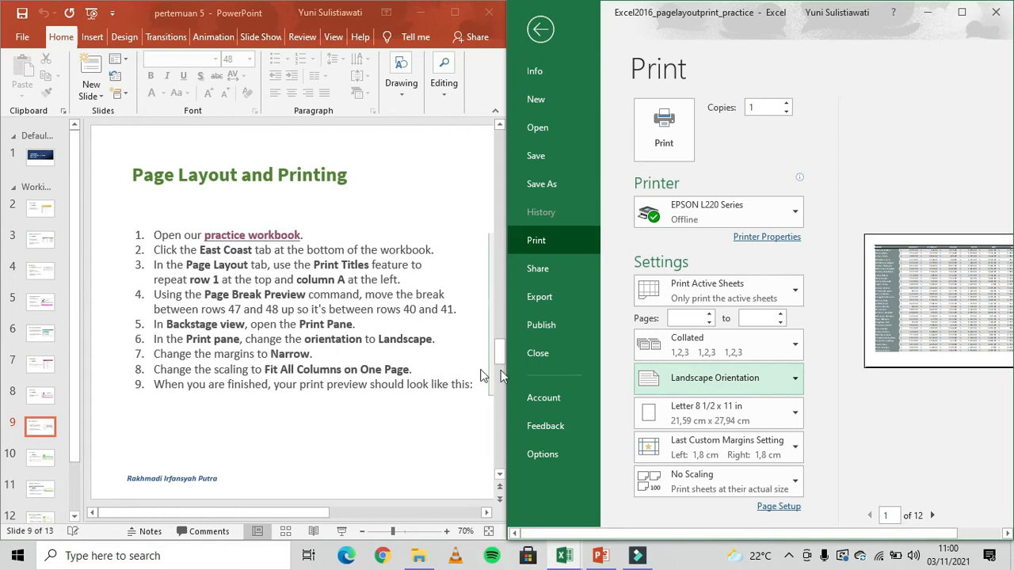
- Set the print margins to Narrow and the scaling to Fit All Columns on One Page
{"action": "left_click", "coordinate": [731, 413]}
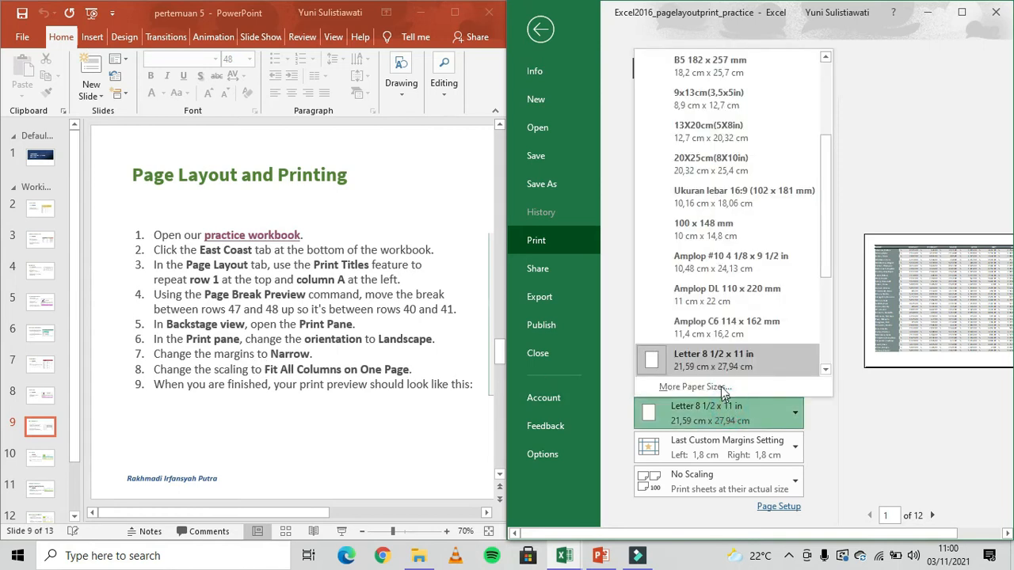
{"action": "left_click", "coordinate": [729, 444]}
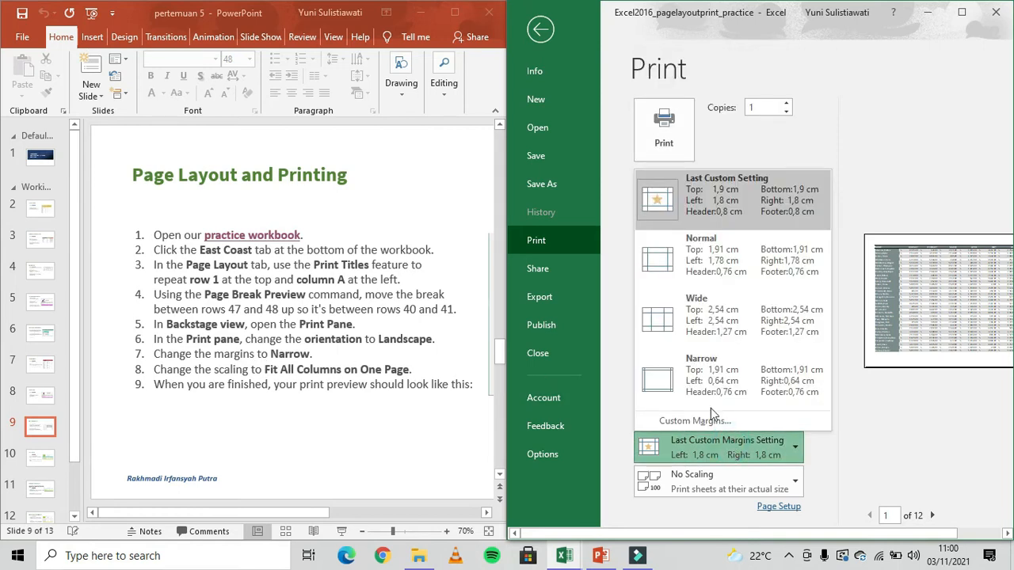
{"action": "left_click", "coordinate": [712, 382]}
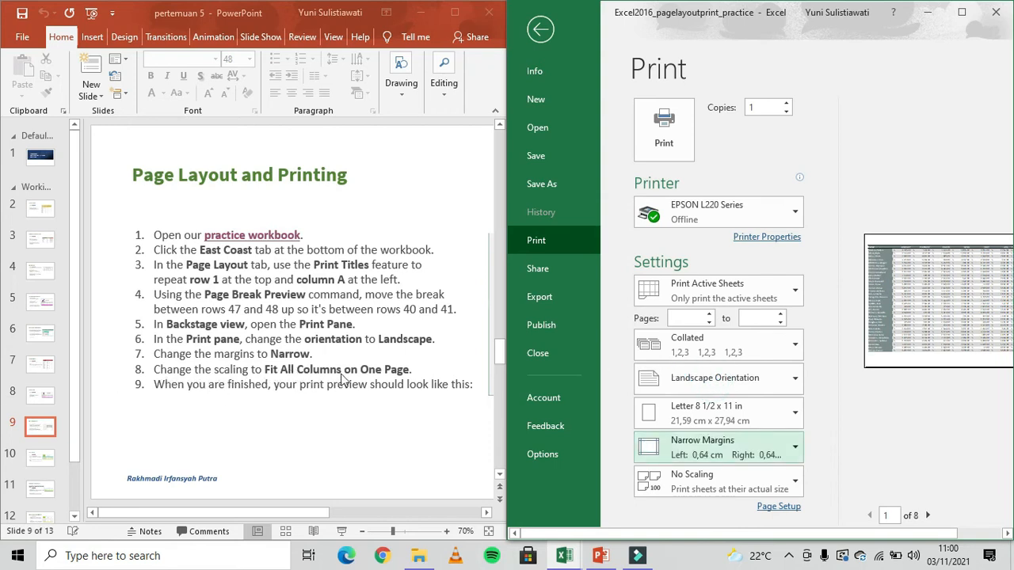
{"action": "left_click", "coordinate": [701, 474]}
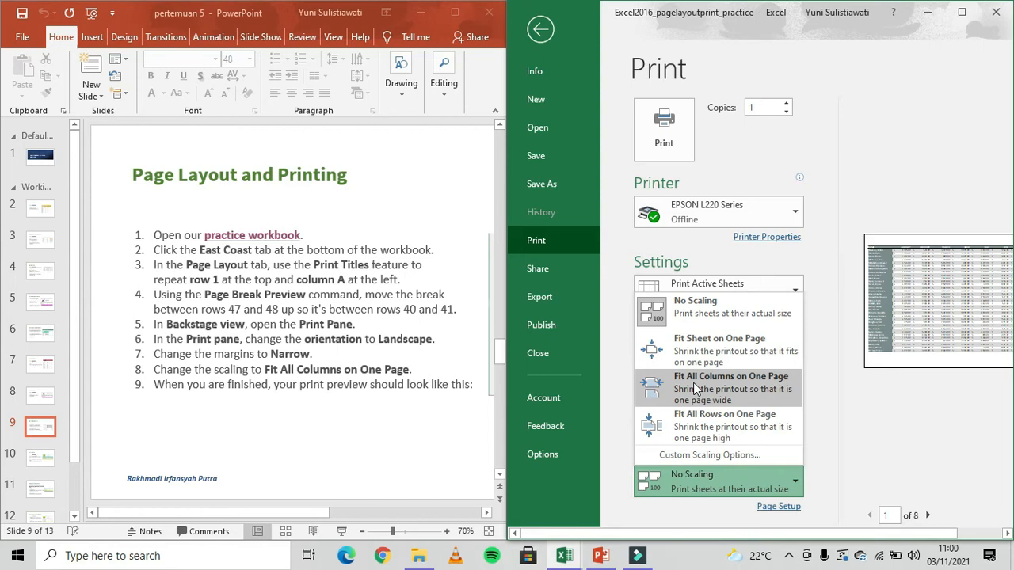
{"action": "left_click", "coordinate": [741, 383]}
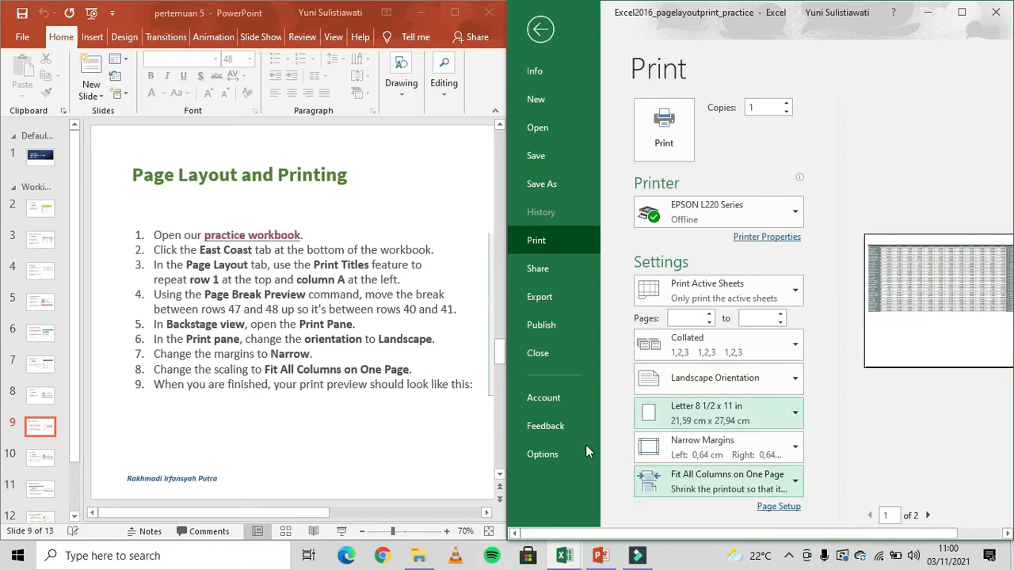
- Compare the East Coast print preview with the sample picture on slide 9 and return to the worksheet
{"action": "left_click", "coordinate": [294, 512]}
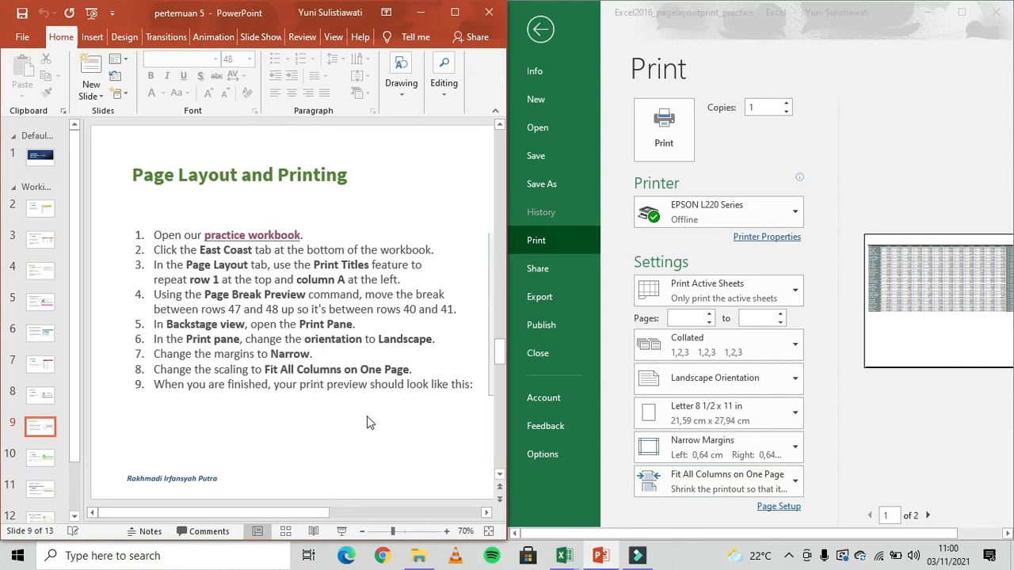
{"action": "left_click_drag", "start_coordinate": [232, 514], "coordinate": [384, 512]}
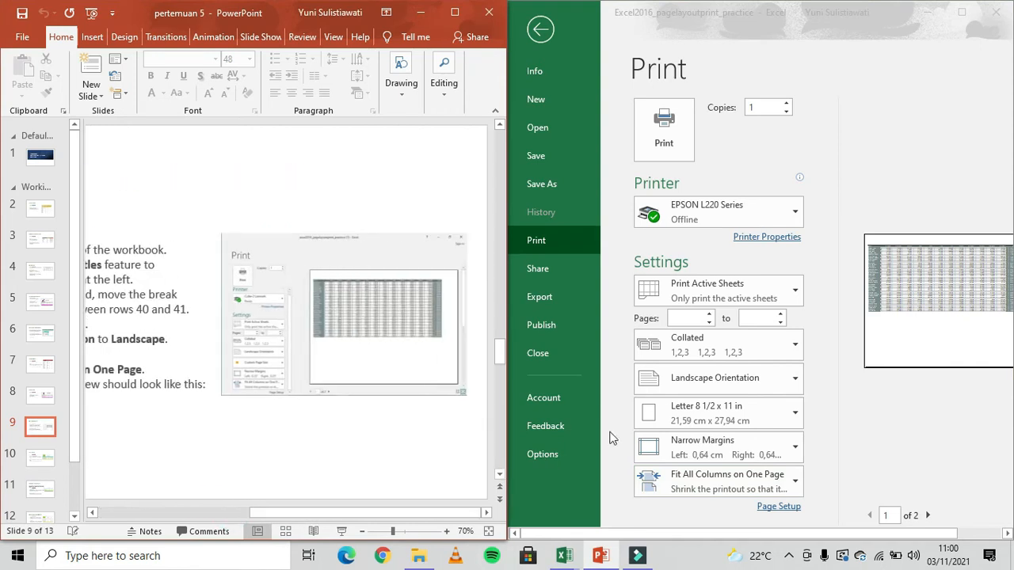
{"action": "left_click", "coordinate": [732, 535]}
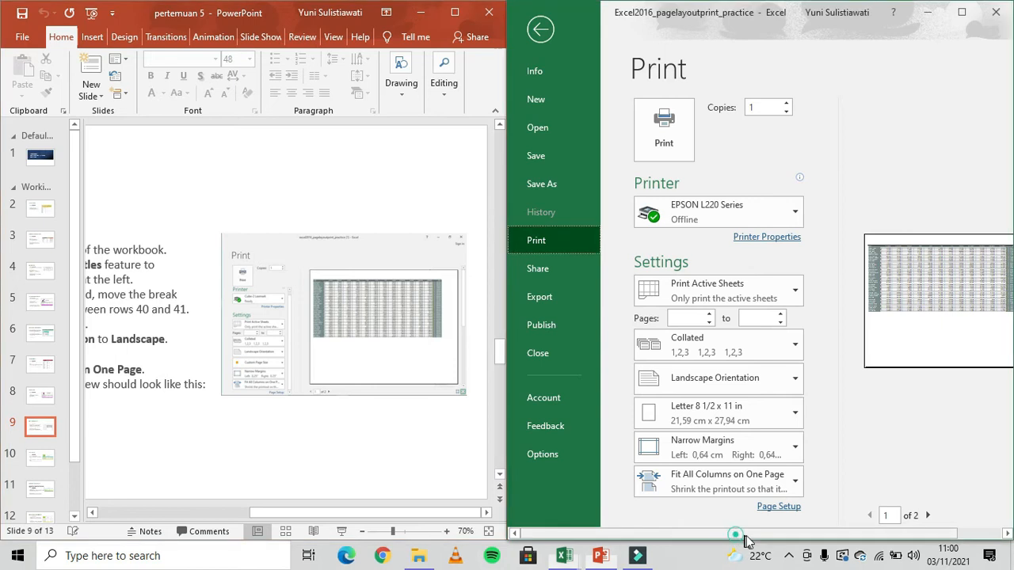
{"action": "left_click_drag", "start_coordinate": [815, 531], "coordinate": [860, 536]}
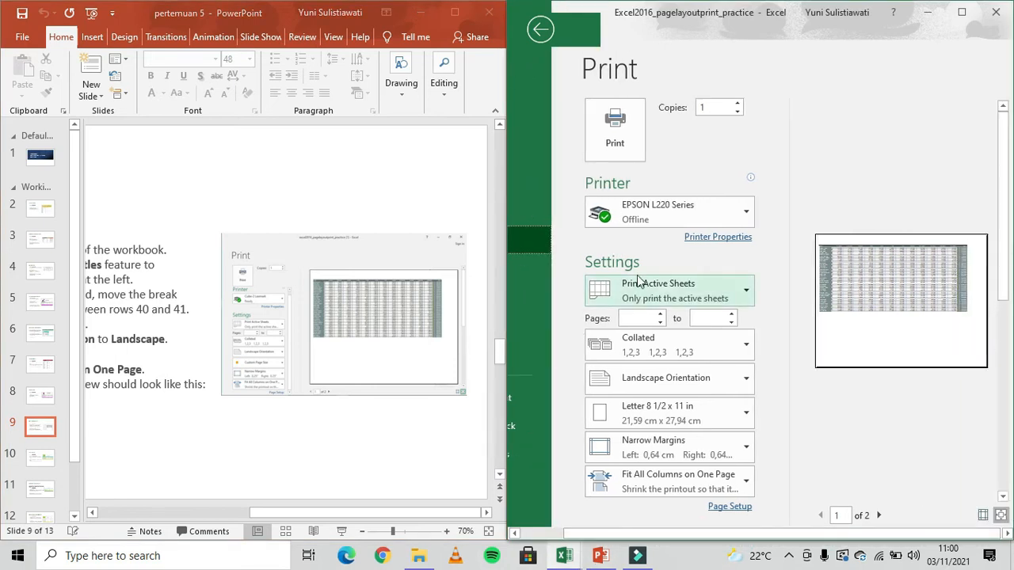
{"action": "left_click", "coordinate": [540, 31]}
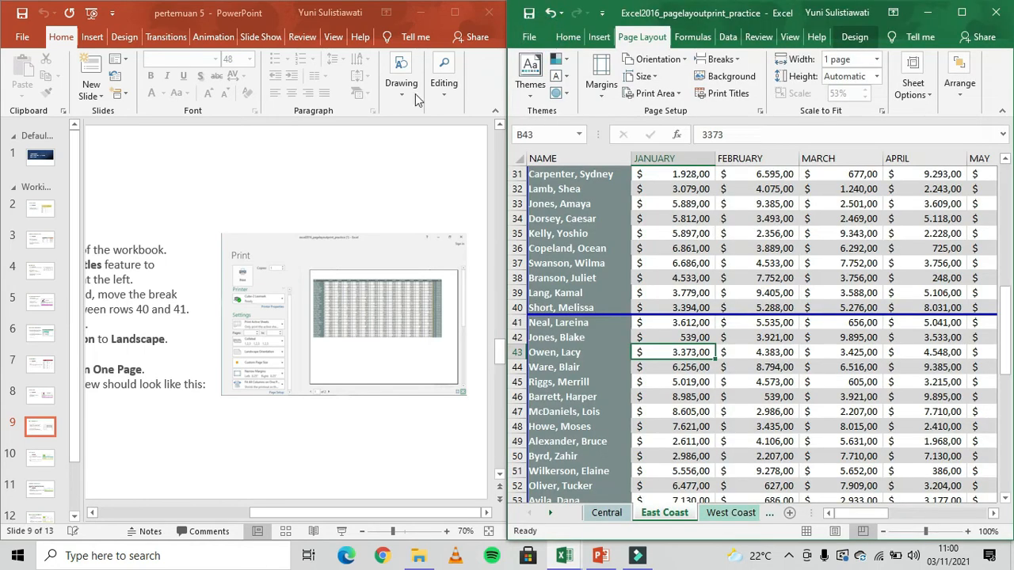
- Show the Intro to Formulas exercise on slide 10 and close the Excel2016_pagelayoutprint_practice workbook without saving
{"action": "left_click", "coordinate": [40, 459]}
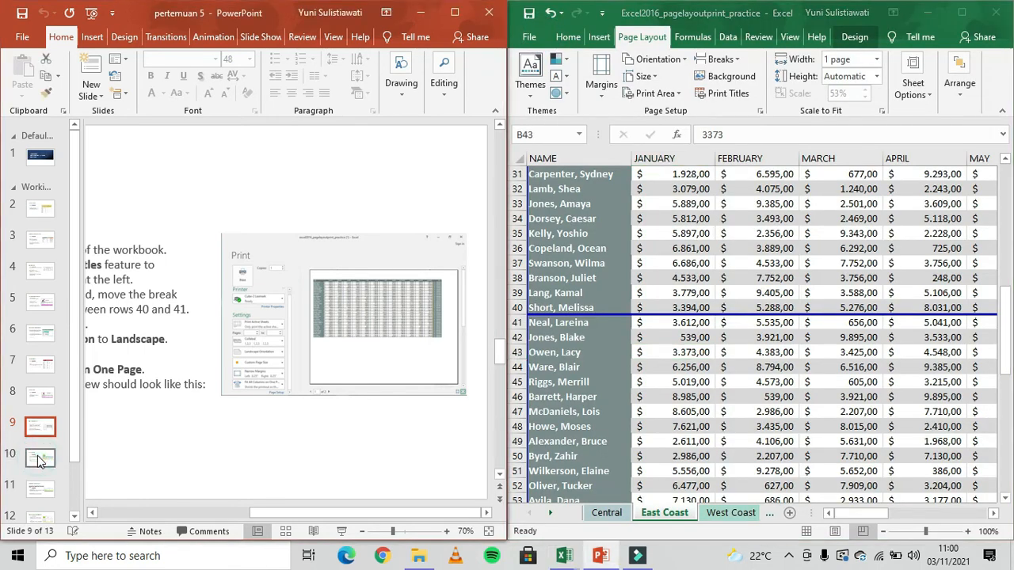
{"action": "left_click", "coordinate": [39, 459]}
{"action": "left_click_drag", "start_coordinate": [301, 515], "coordinate": [147, 515]}
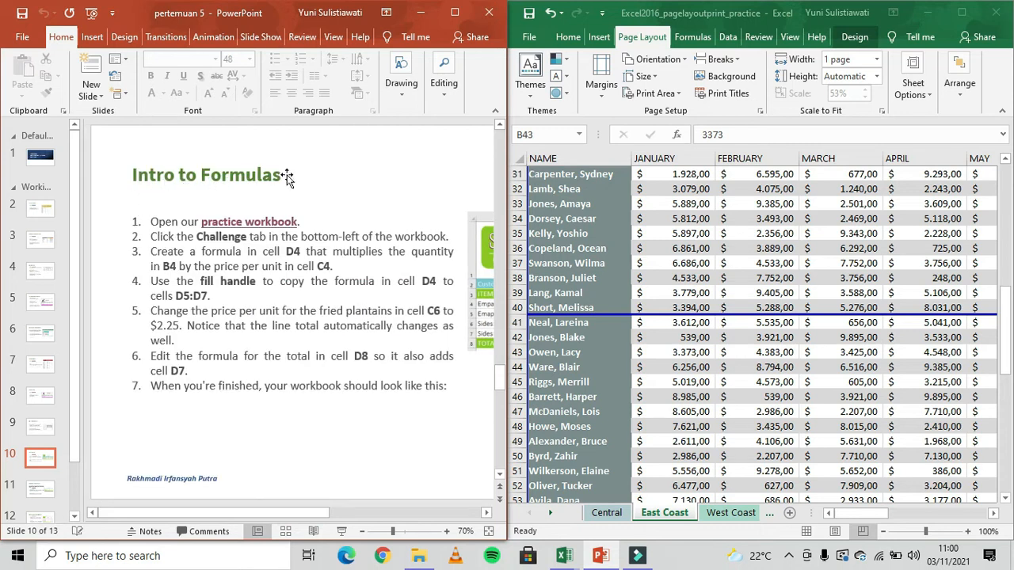
{"action": "left_click", "coordinate": [1001, 14]}
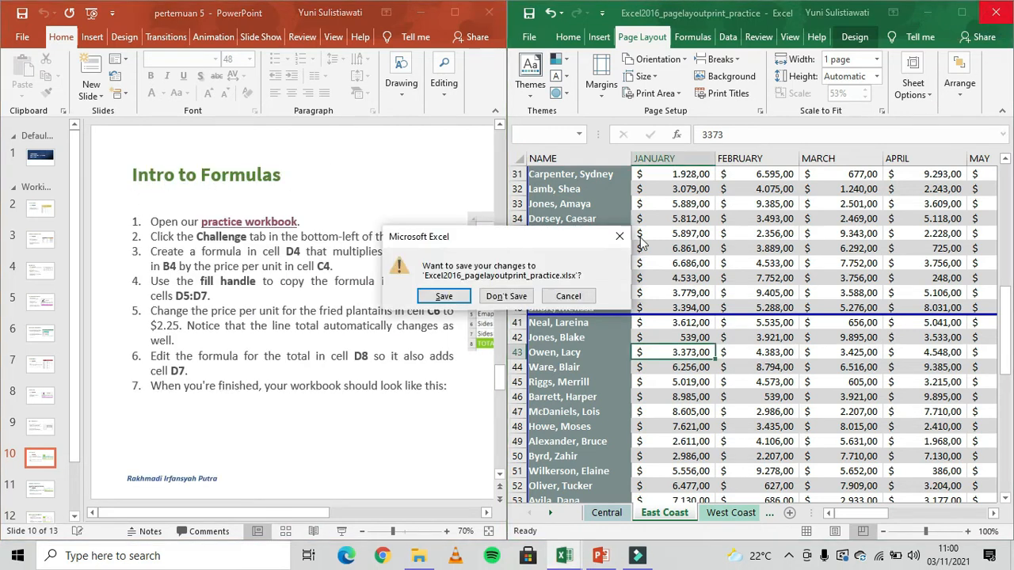
{"action": "left_click", "coordinate": [507, 298]}
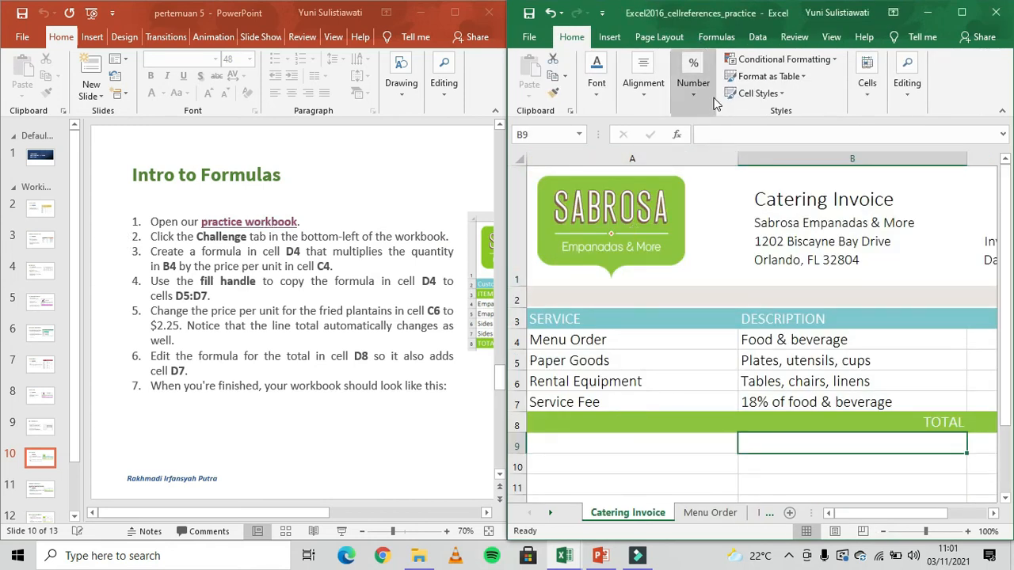
- Switch to the Excel2016_introformulas_practice workbook and show its Challenge sheet
{"action": "mouse_move", "coordinate": [564, 556]}
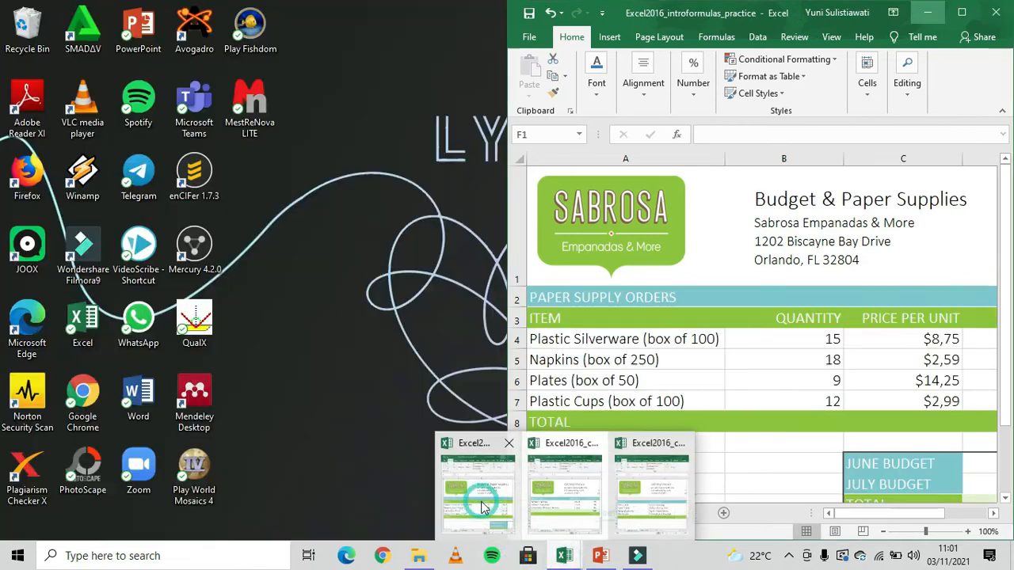
{"action": "left_click", "coordinate": [481, 514]}
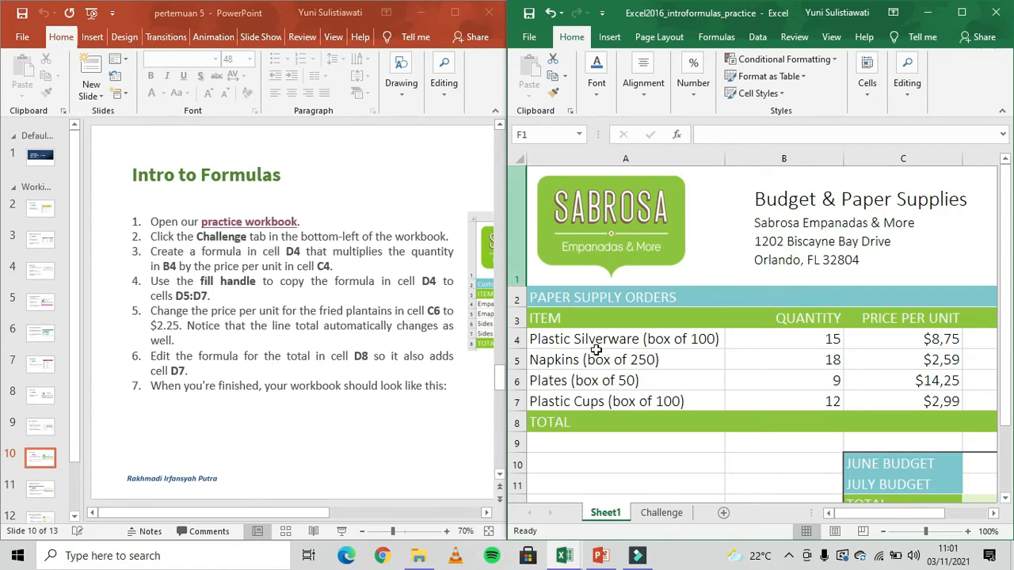
{"action": "left_click", "coordinate": [662, 513]}
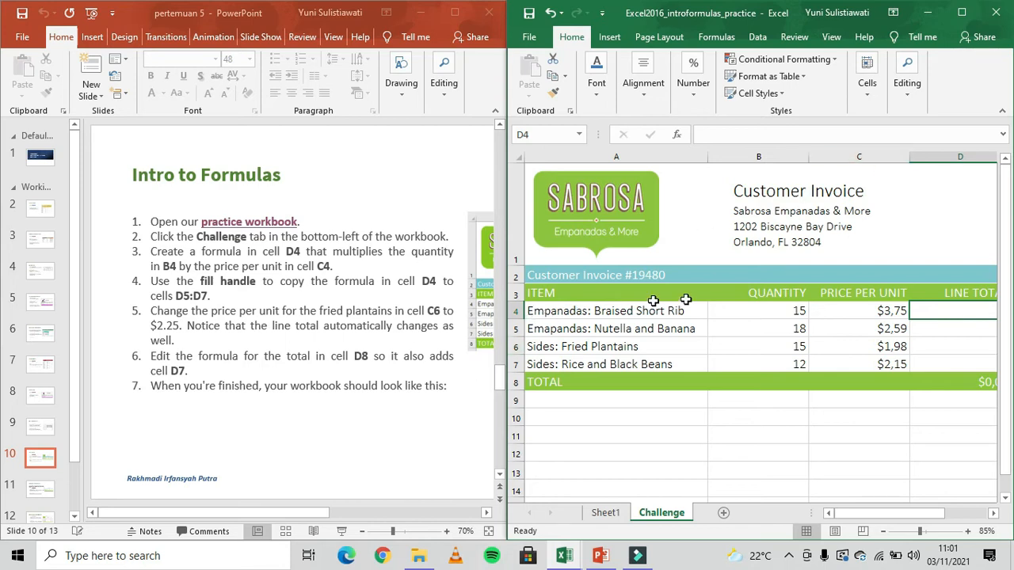
- Enter the formula =B4*C4 in cell D4 and fill it down to cells D5:D7
{"action": "left_click", "coordinate": [725, 138]}
{"action": "type", "text": "="}
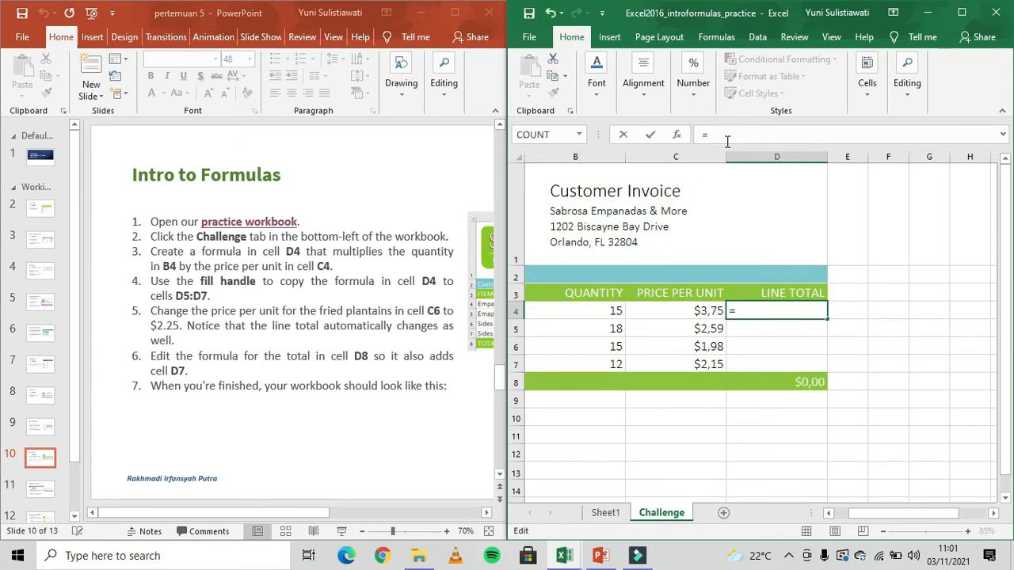
{"action": "type", "text": "B4"}
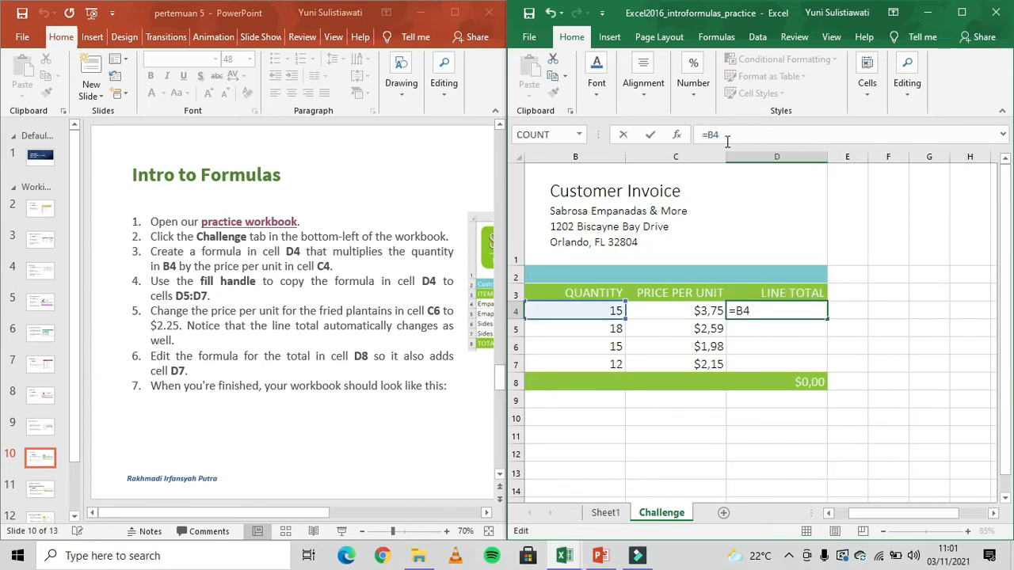
{"action": "type", "text": "*C4"}
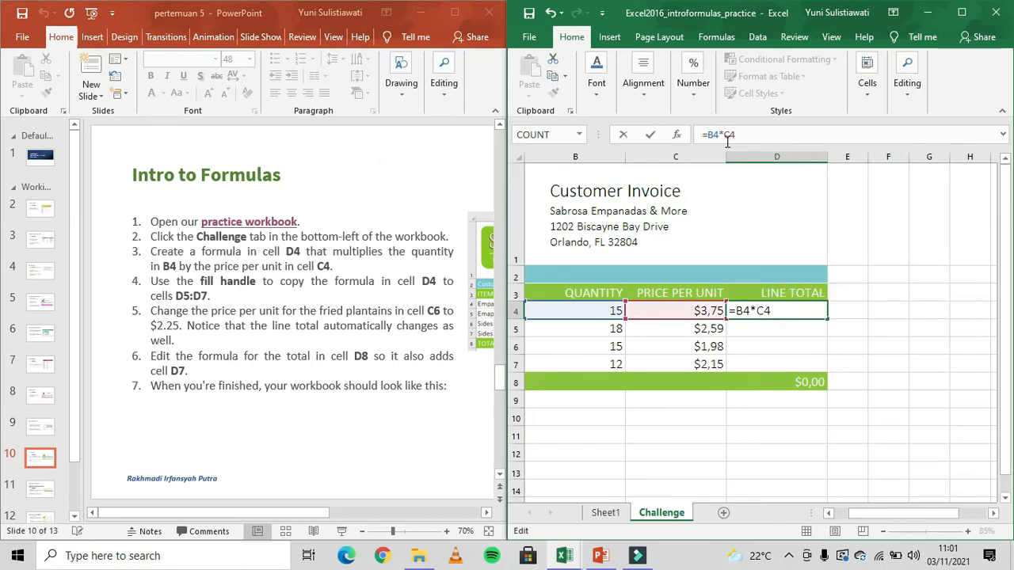
{"action": "key", "text": "Return"}
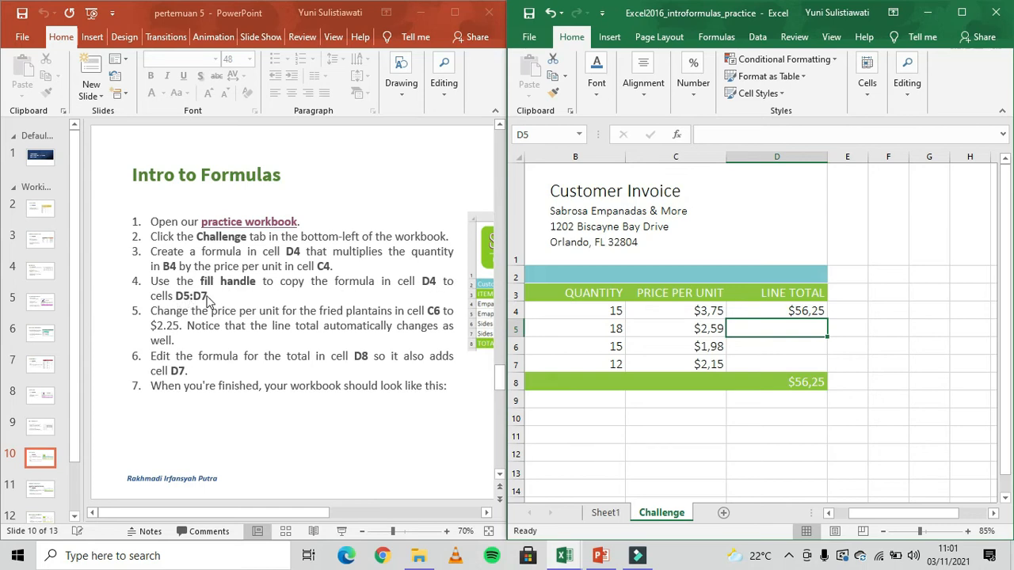
{"action": "left_click", "coordinate": [789, 309]}
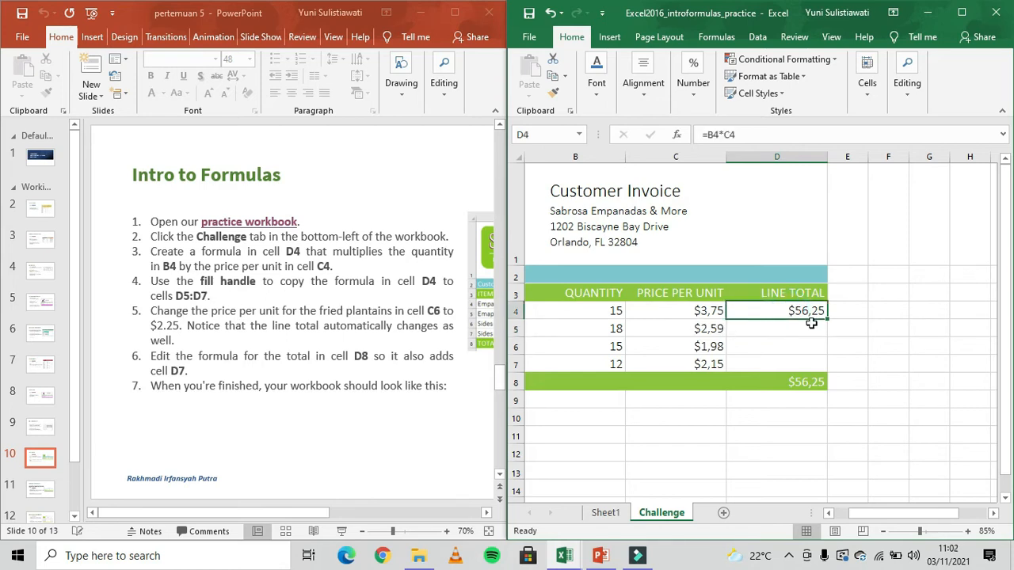
{"action": "left_click_drag", "start_coordinate": [826, 320], "coordinate": [825, 369]}
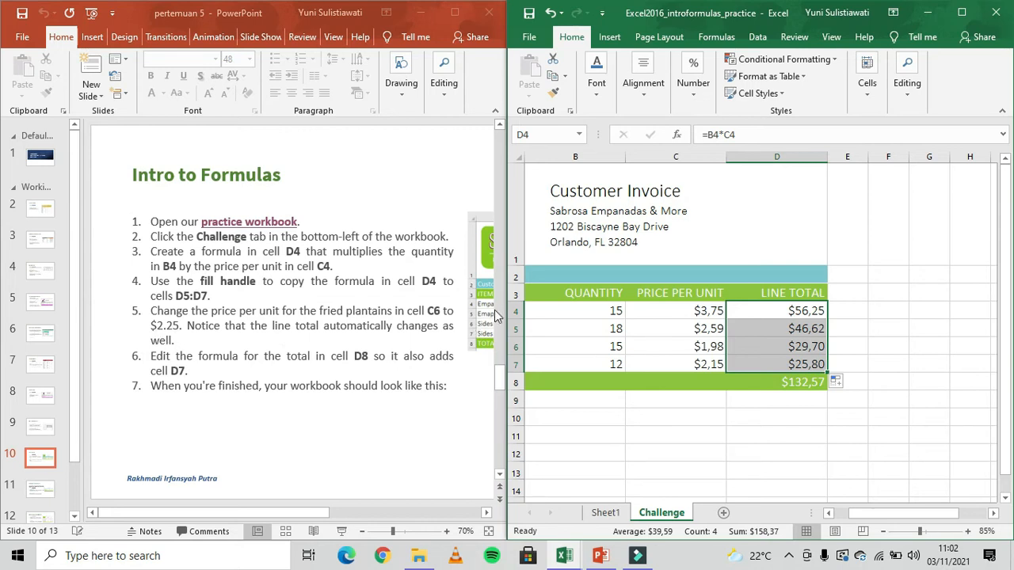
- Set the price per unit for the fried plantains in cell C6 to 2,25
{"action": "left_click", "coordinate": [694, 348]}
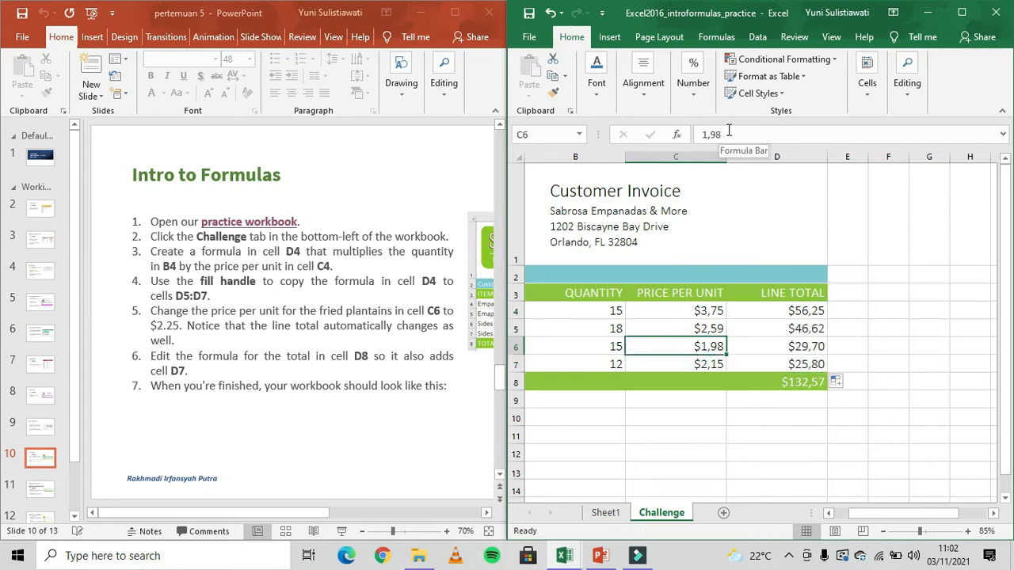
{"action": "left_click_drag", "start_coordinate": [730, 133], "coordinate": [678, 135]}
{"action": "type", "text": "2,25"}
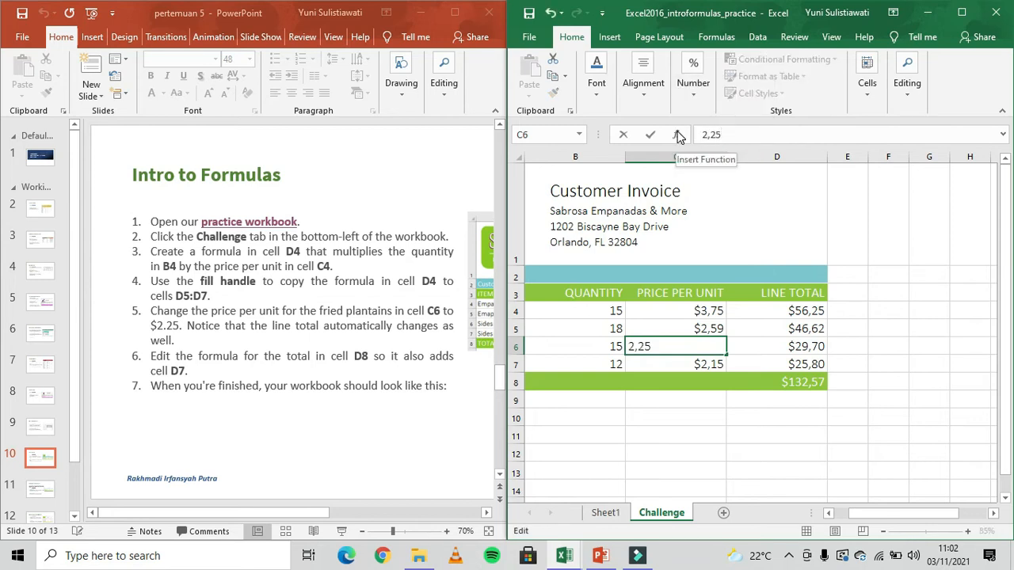
{"action": "key", "text": "Return"}
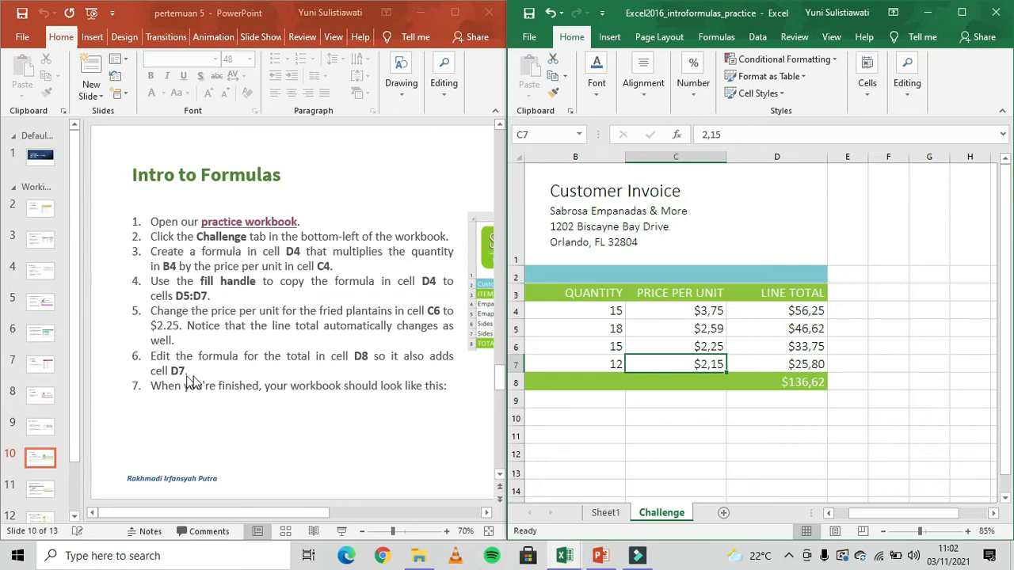
- Extend the total formula in cell D8 to =D4+D5+D6+D7
{"action": "left_click", "coordinate": [795, 383]}
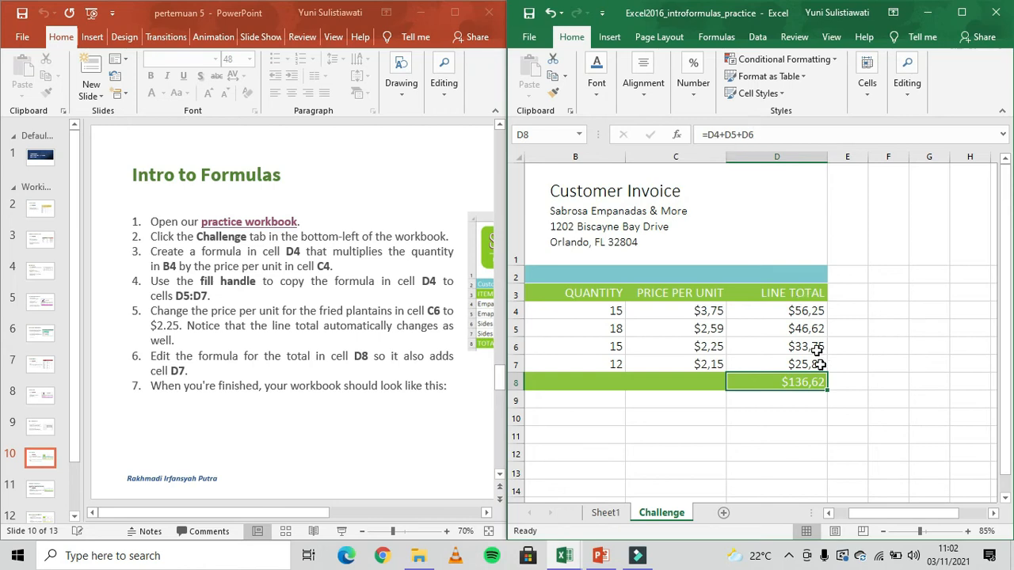
{"action": "left_click", "coordinate": [757, 135]}
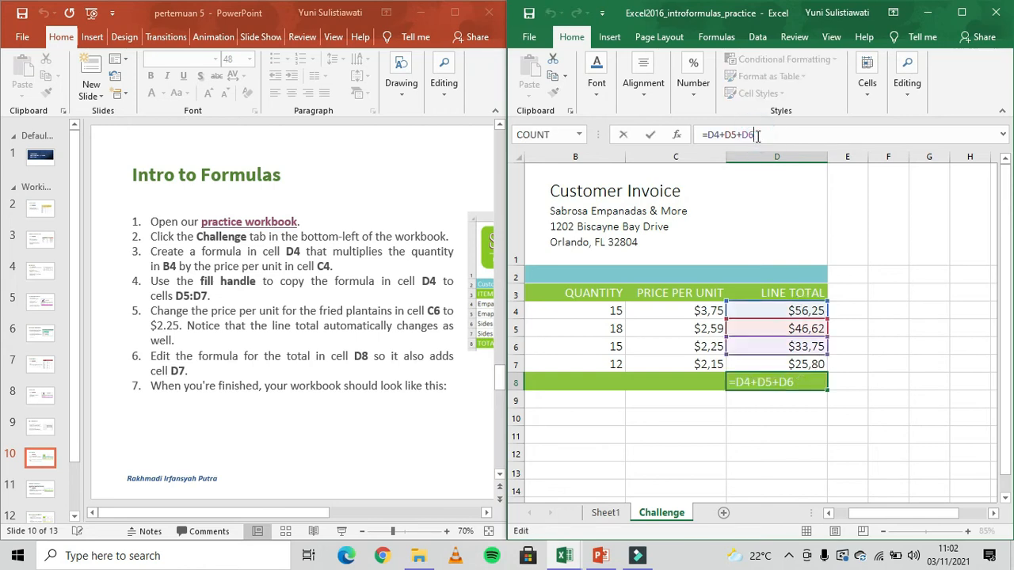
{"action": "type", "text": "+D7"}
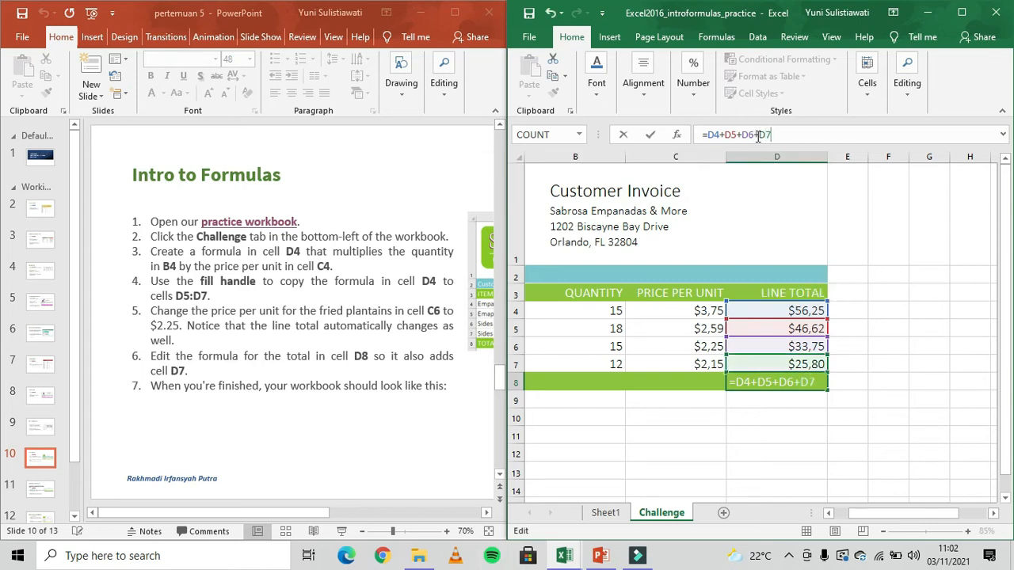
{"action": "key", "text": "Return"}
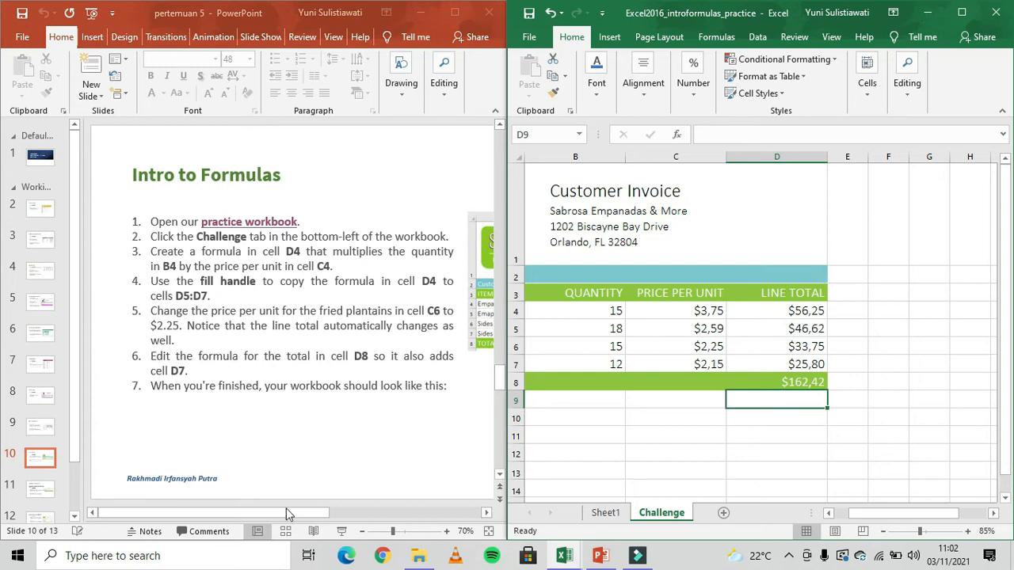
- Compare the invoice with the sample picture on slide 10 and show the Creating More Complex Formulas exercise on slide 11
{"action": "left_click", "coordinate": [323, 512]}
{"action": "left_click_drag", "start_coordinate": [338, 516], "coordinate": [487, 515]}
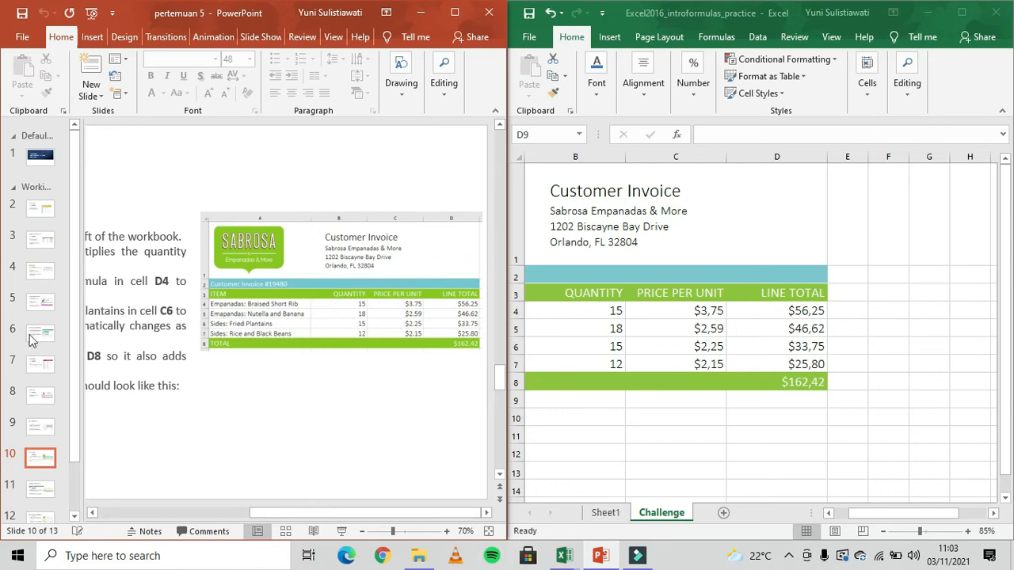
{"action": "scroll", "coordinate": [73, 437], "scroll_direction": "down", "scroll_amount": 2}
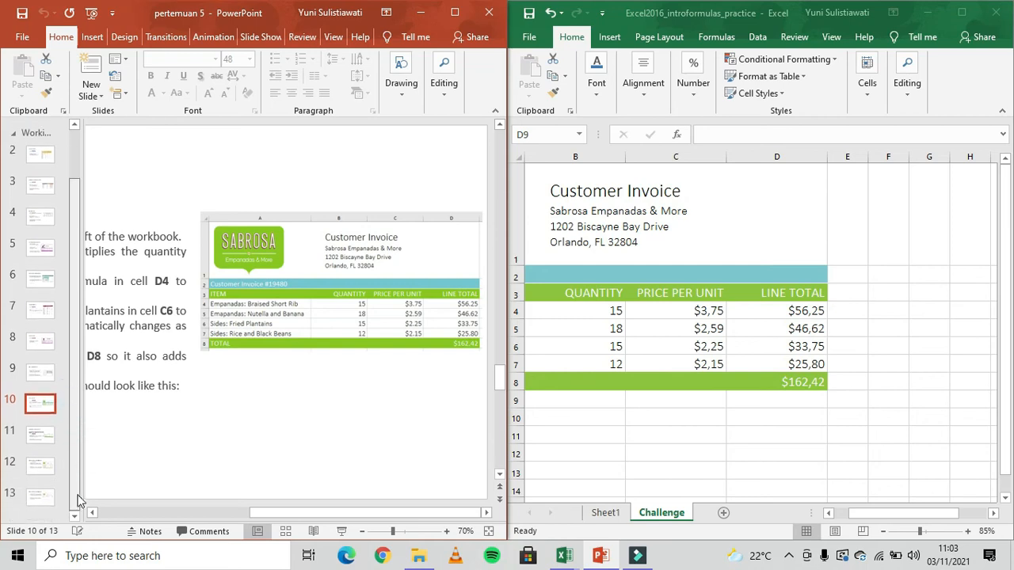
{"action": "left_click", "coordinate": [44, 434]}
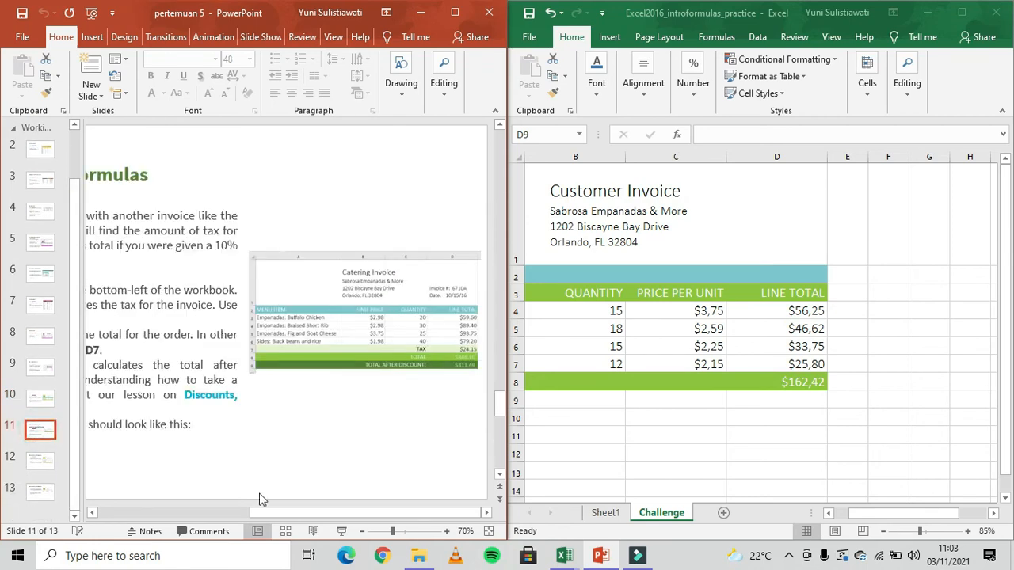
{"action": "left_click_drag", "start_coordinate": [287, 513], "coordinate": [86, 480]}
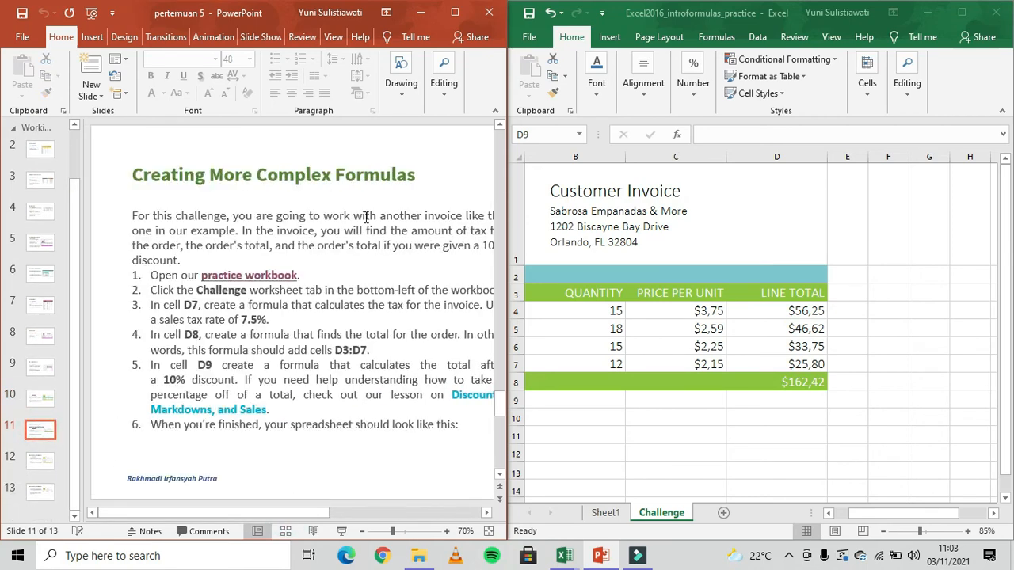
- Close the Excel2016_introformulas_practice workbook without saving and switch to the Excel2016_complexformulas_practice workbook
{"action": "left_click", "coordinate": [997, 12]}
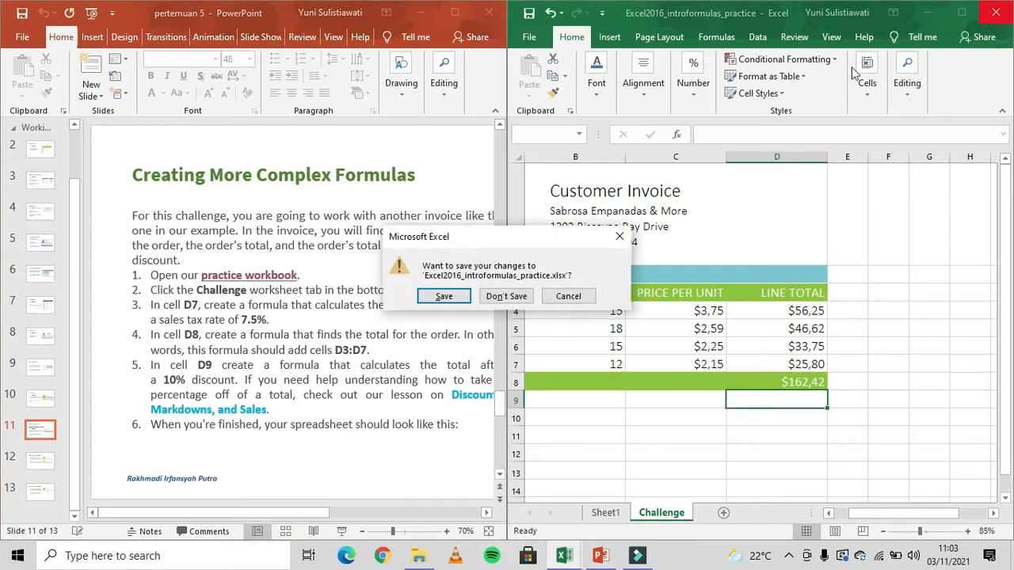
{"action": "left_click", "coordinate": [504, 298]}
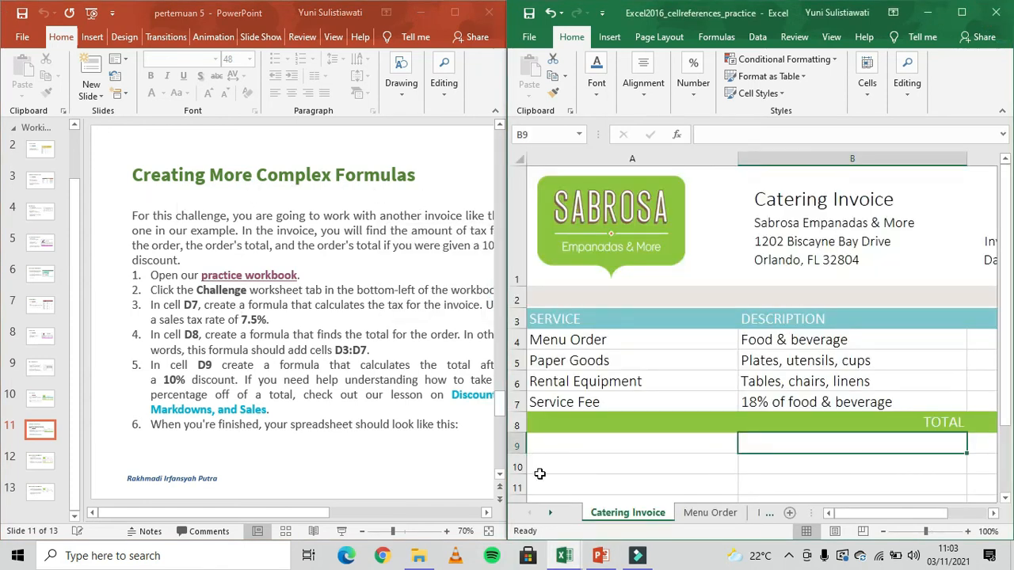
{"action": "left_click", "coordinate": [546, 549]}
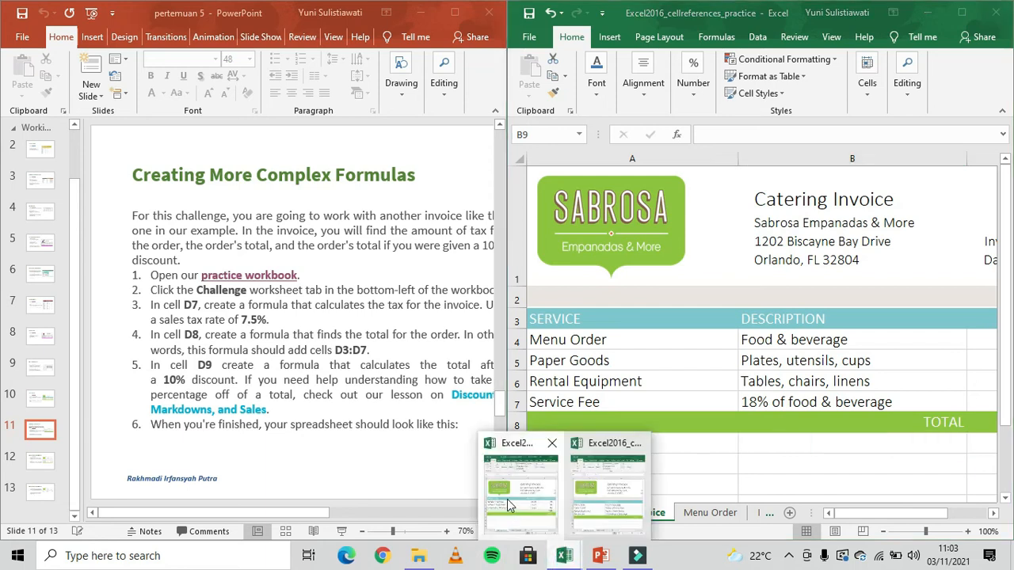
{"action": "left_click", "coordinate": [511, 493]}
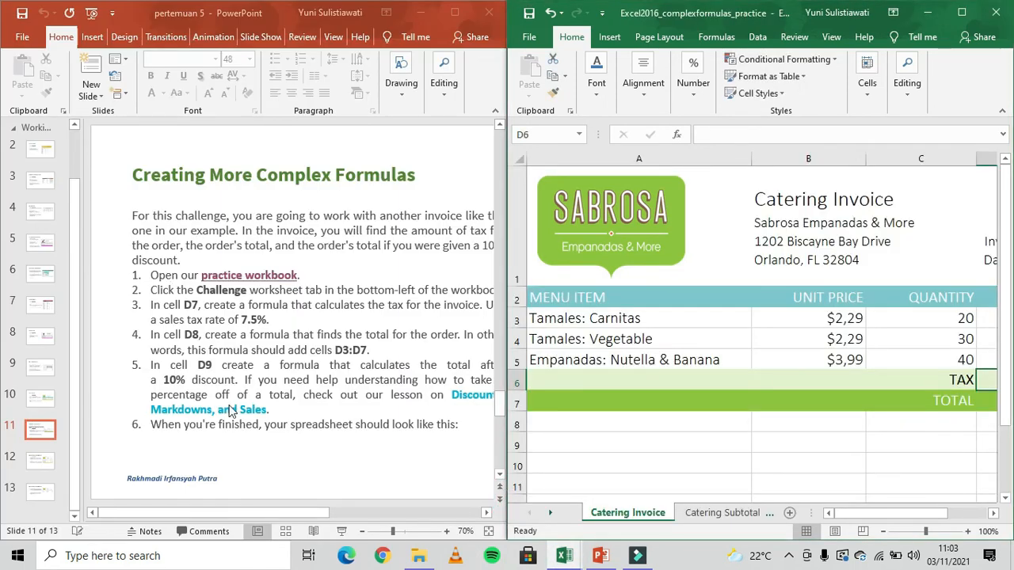
- Read the slide 11 instructions and show the Challenge sheet of the complex formulas workbook
{"action": "left_click", "coordinate": [225, 515]}
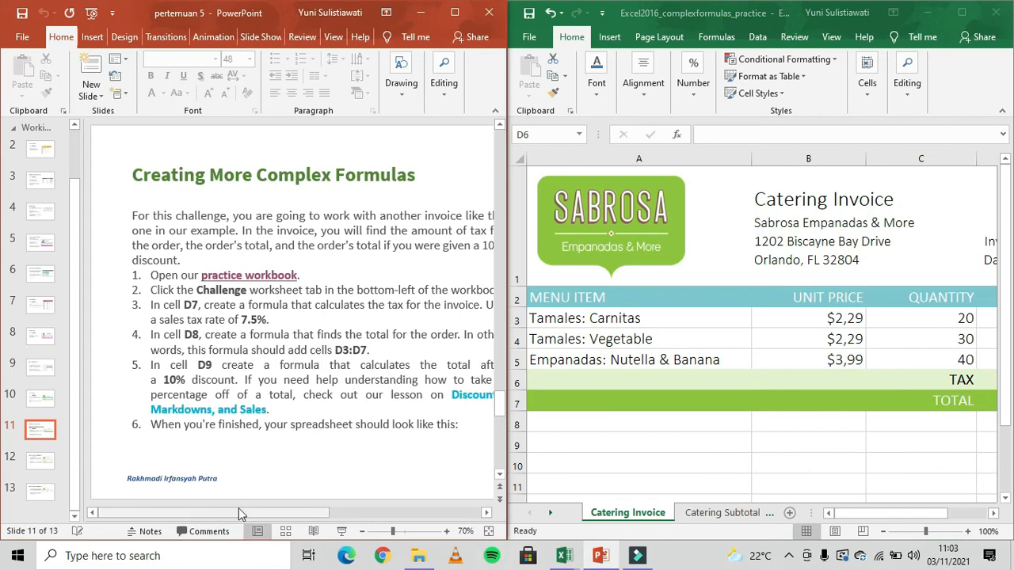
{"action": "left_click_drag", "start_coordinate": [231, 513], "coordinate": [277, 515]}
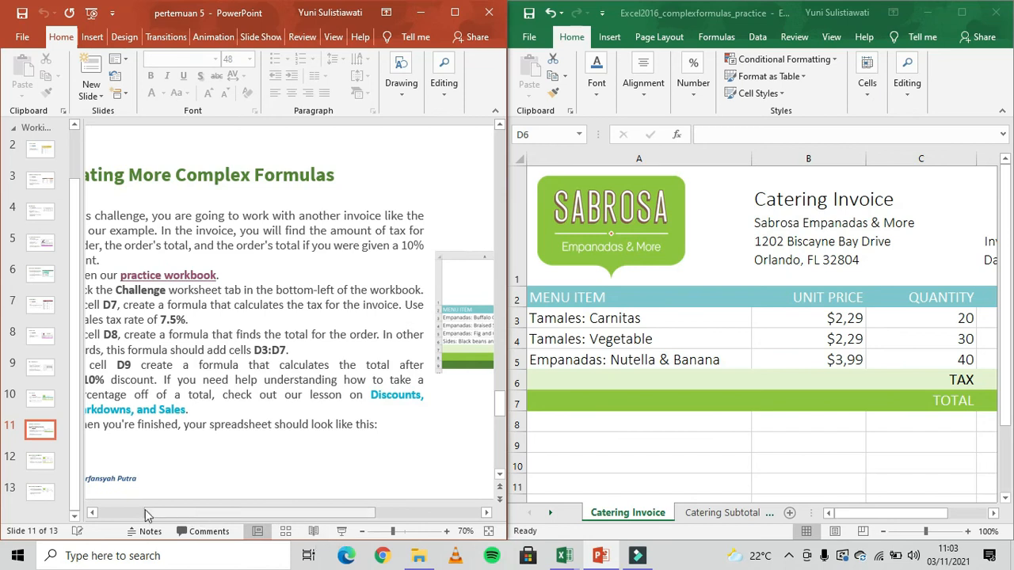
{"action": "left_click", "coordinate": [92, 513]}
{"action": "left_click", "coordinate": [92, 513]}
{"action": "left_click", "coordinate": [92, 513]}
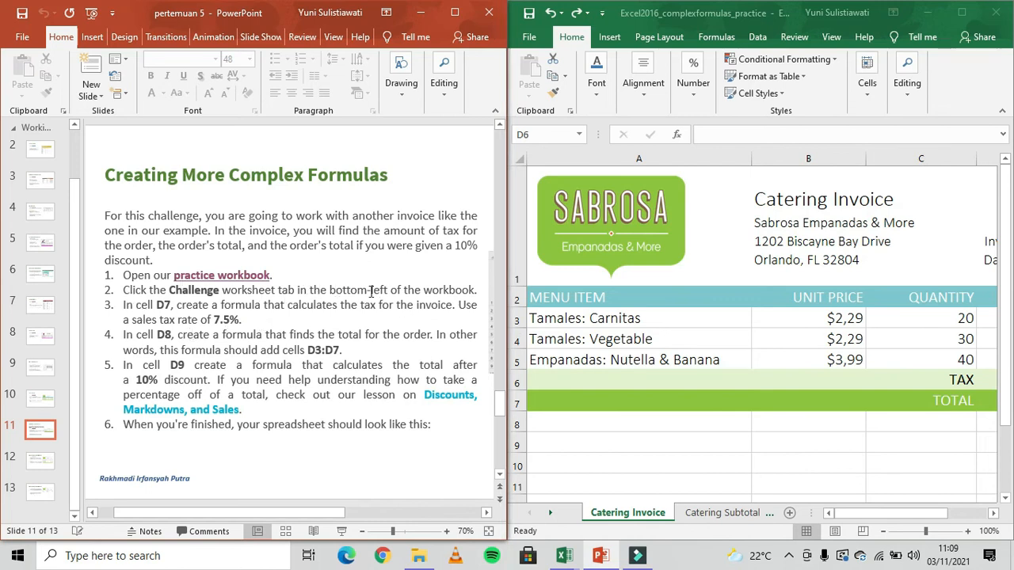
{"action": "left_click", "coordinate": [771, 515]}
{"action": "left_click", "coordinate": [770, 513]}
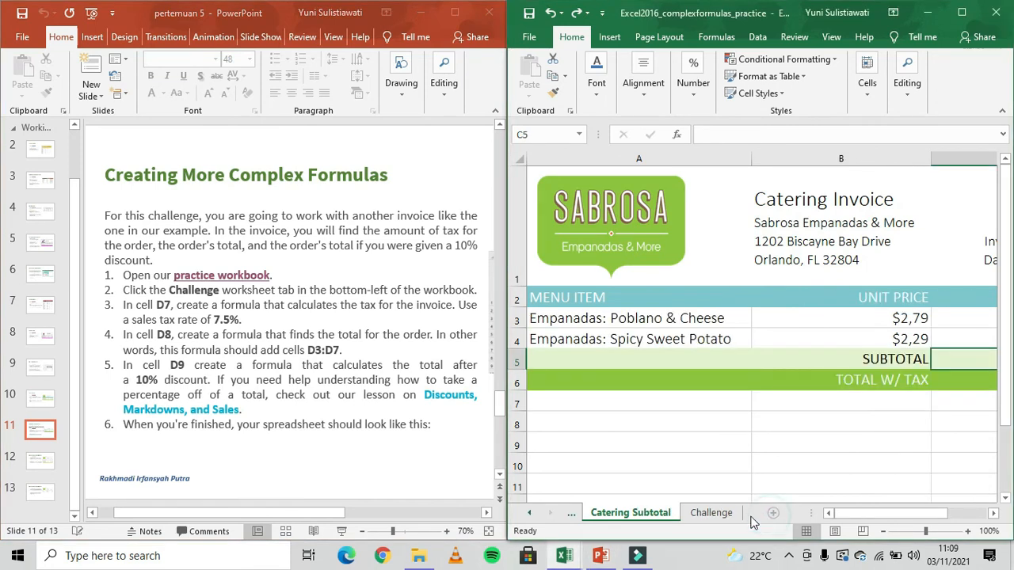
{"action": "left_click", "coordinate": [712, 513]}
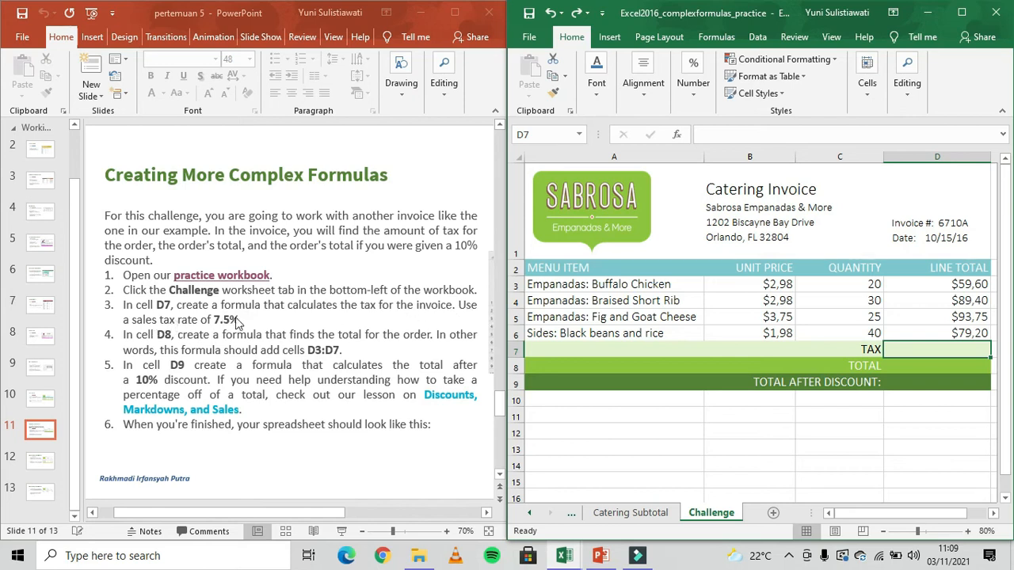
{"action": "left_click", "coordinate": [882, 514]}
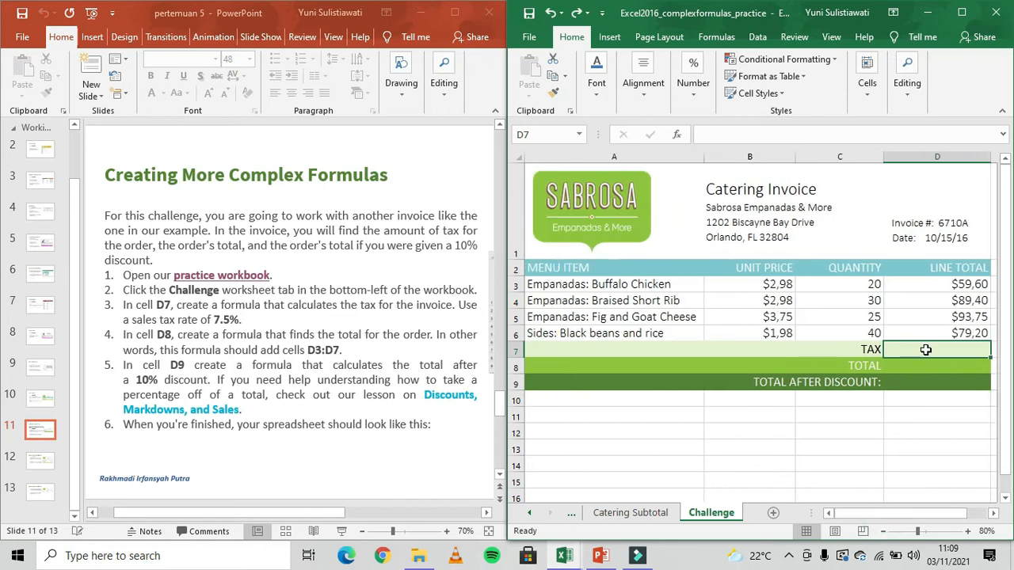